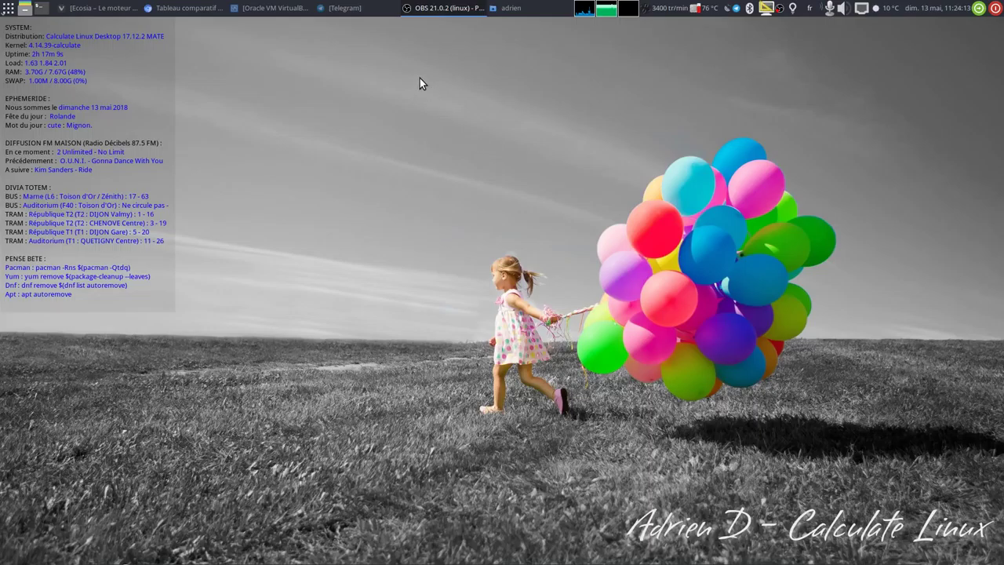
Switch to the Oracle VM VirtualBox manager, select the four Video machines for review, and start the Video1 virtual machine
left_click(259, 10)
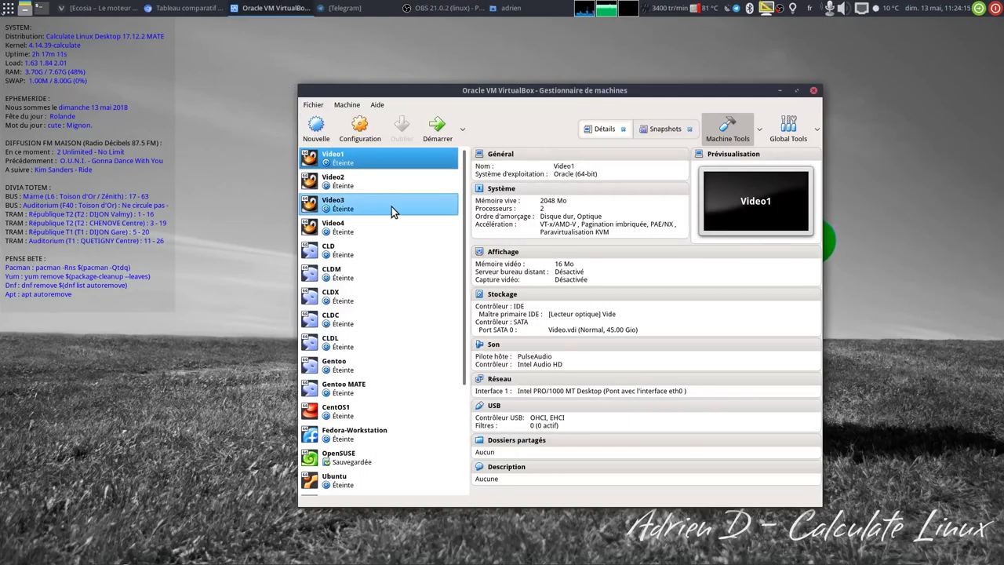
left_click(367, 232, "shift")
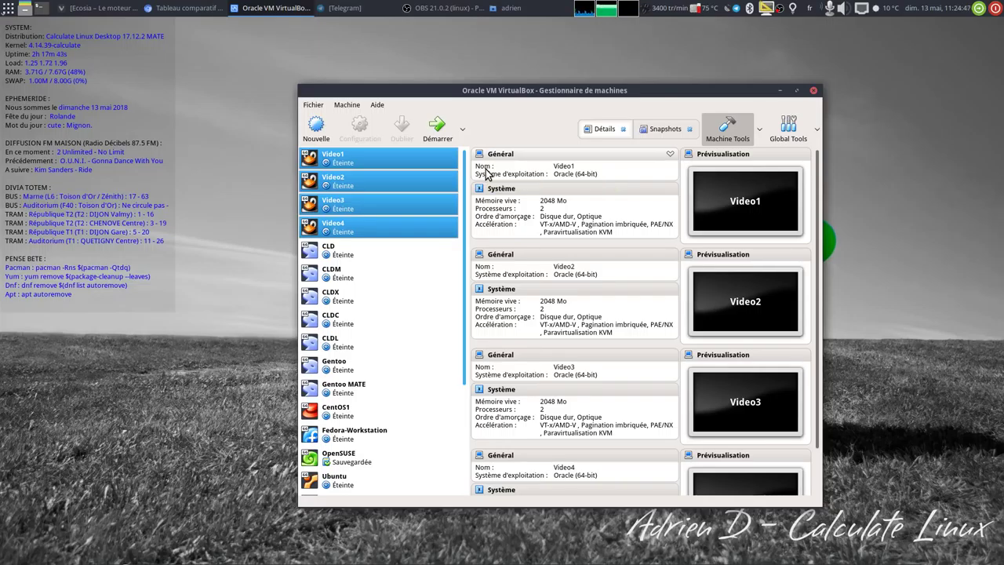
left_click(447, 162)
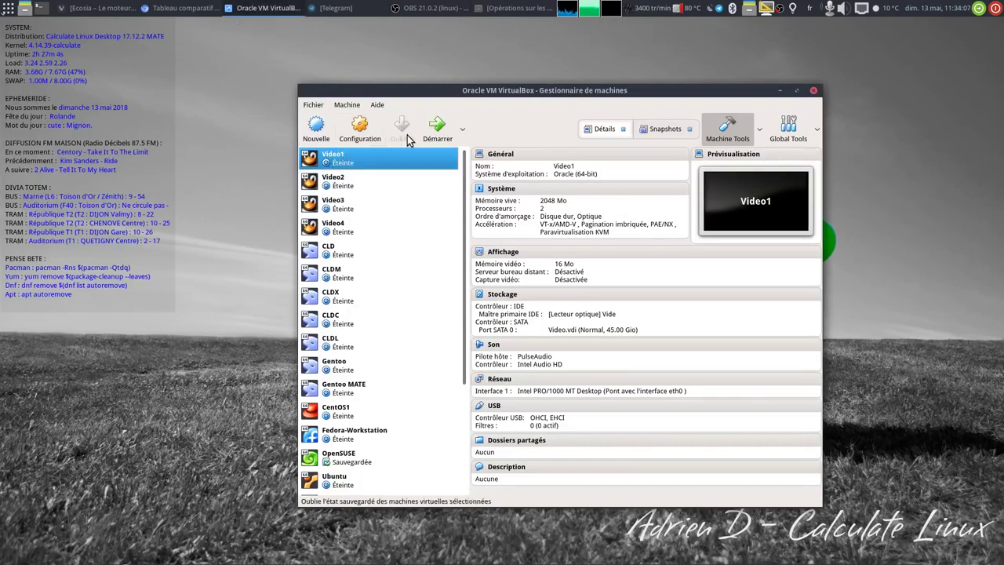
left_click(438, 135)
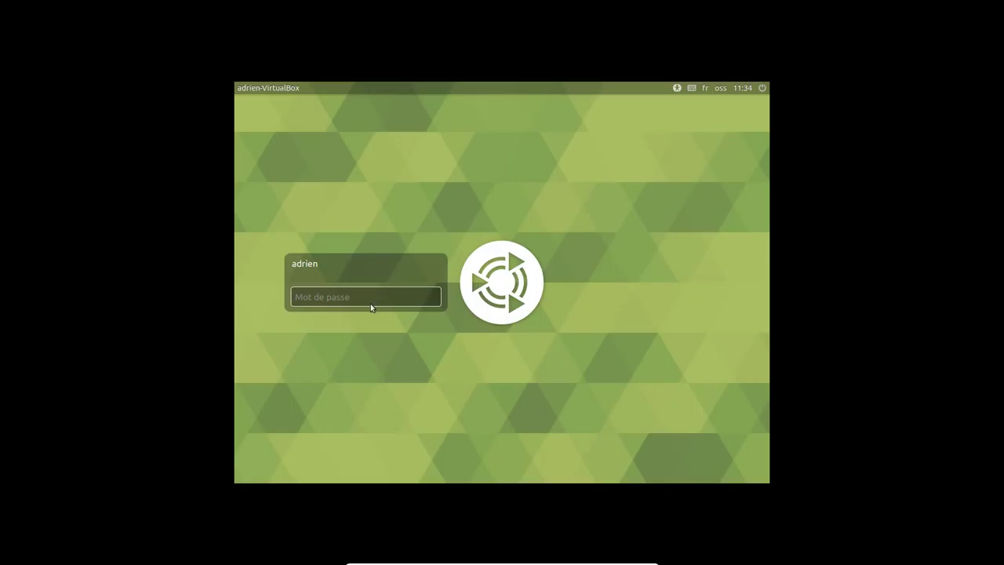
Log in to the Ubuntu MATE session by entering the account password on the login screen
type("aaaaaaaa")
key("Return")
type("aaaaaaa")
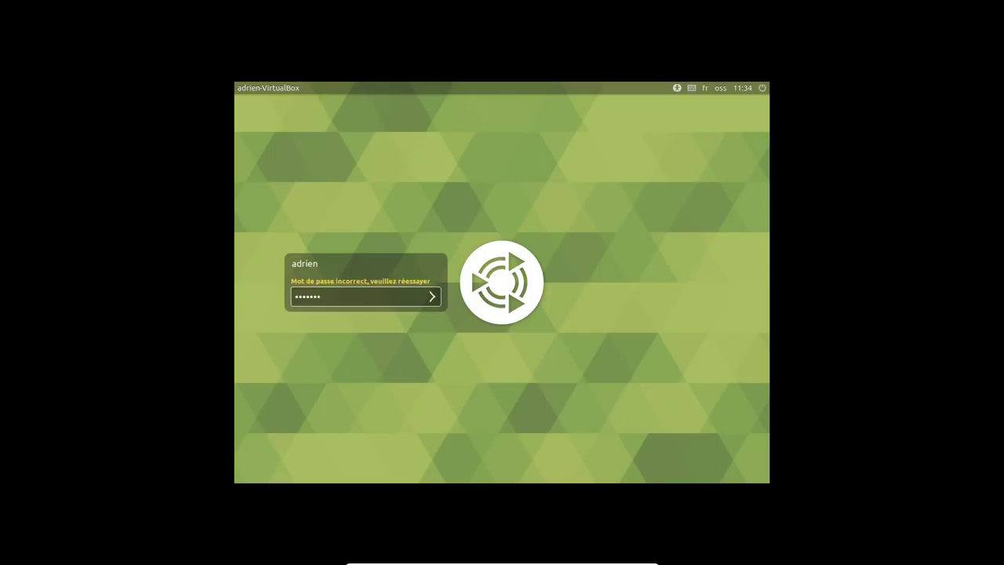
type("aaaaa")
key("Return")
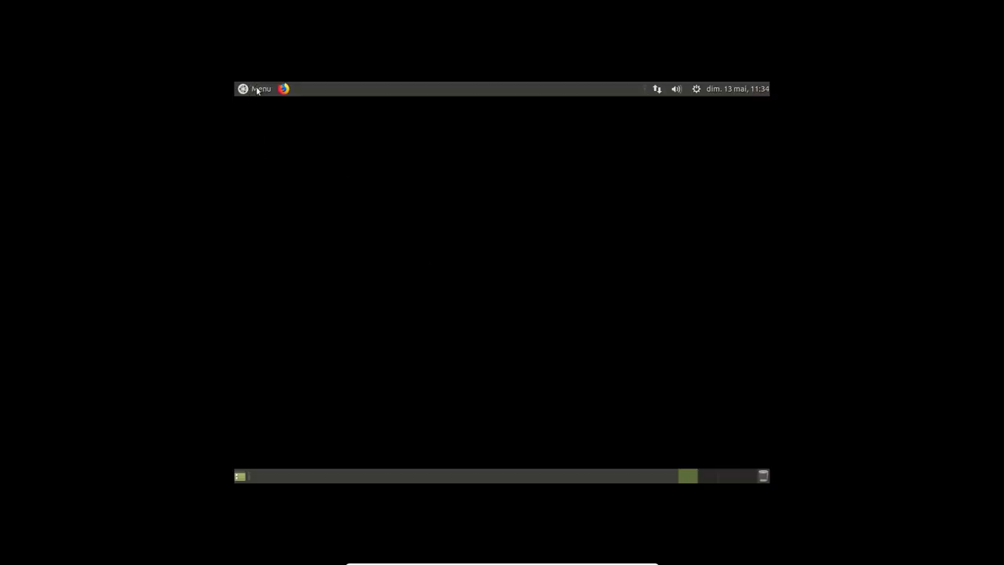
Open a terminal, dismiss the Welcome window, and start a root shell with sudo -i, entering the account password
left_click(259, 90)
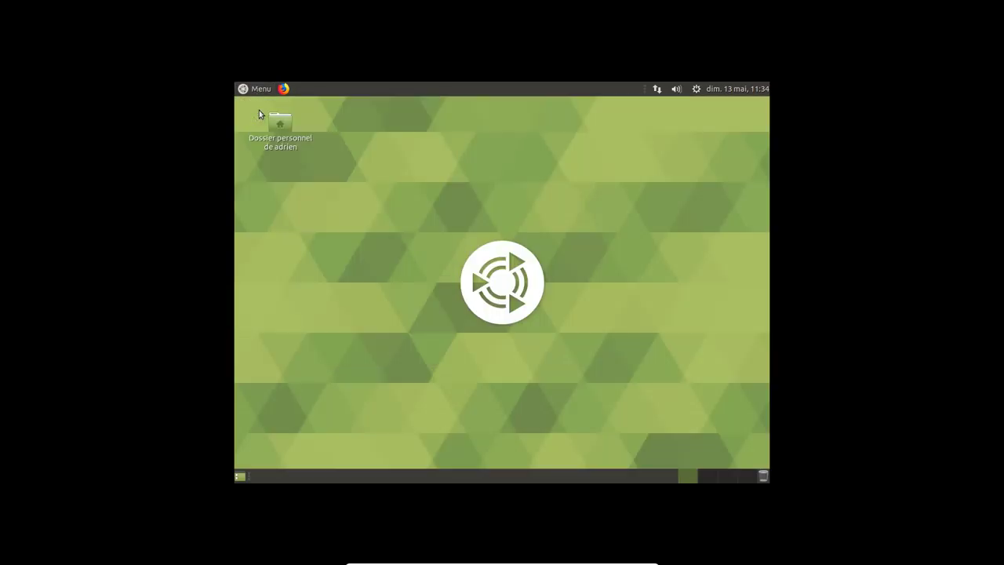
key("ctrl+alt+t")
key("super+Up")
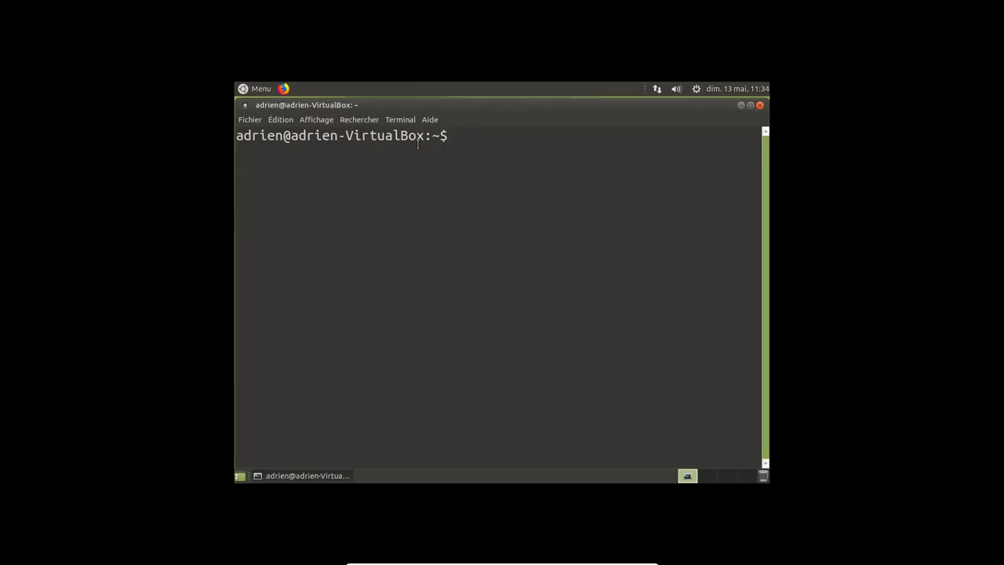
type("sudo")
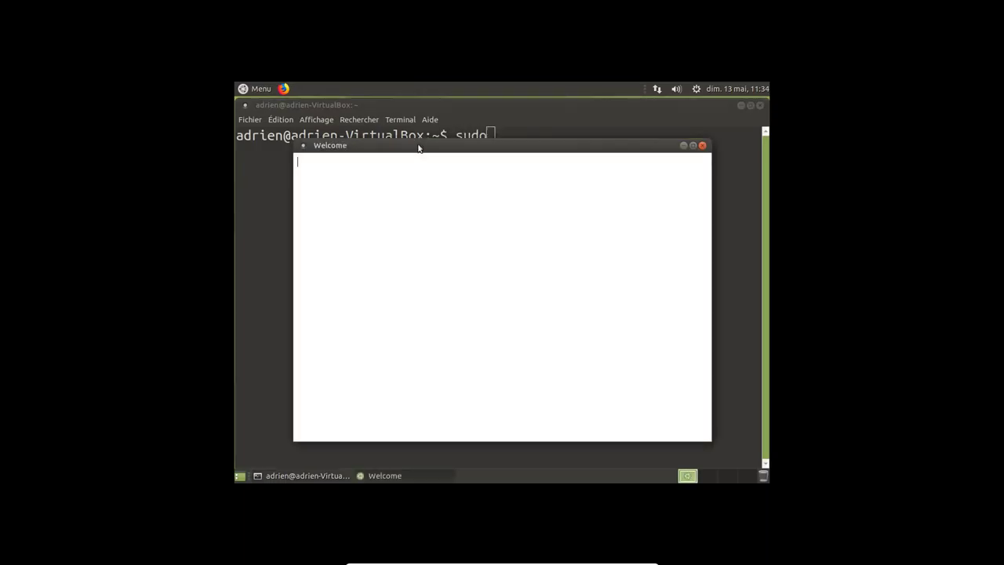
left_click(702, 146)
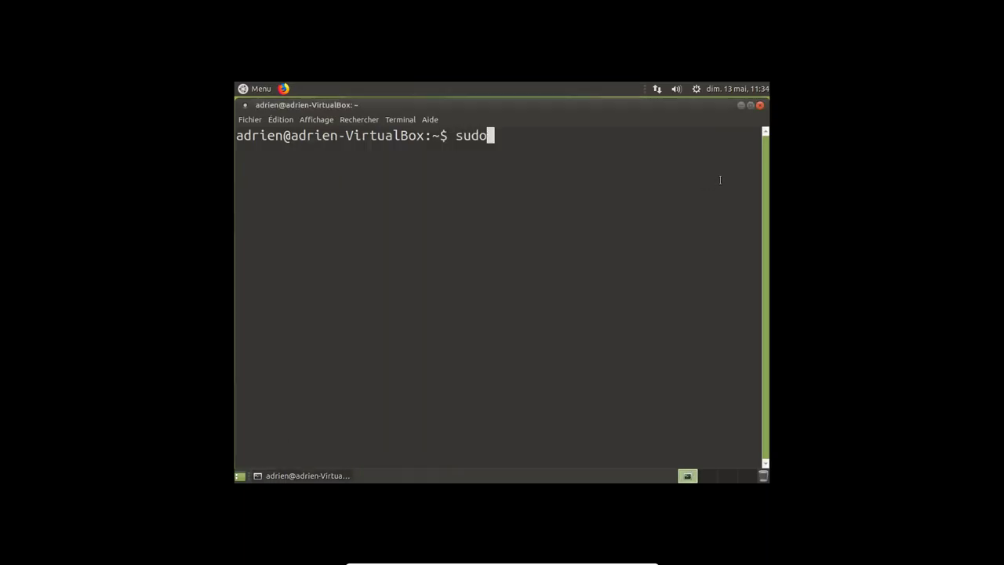
type("-i")
key("Return")
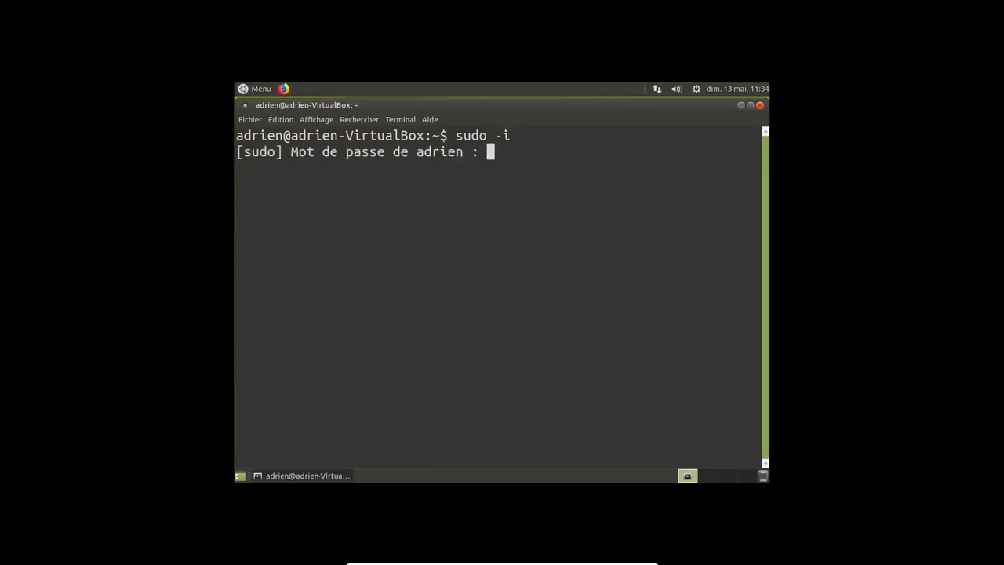
key("Return")
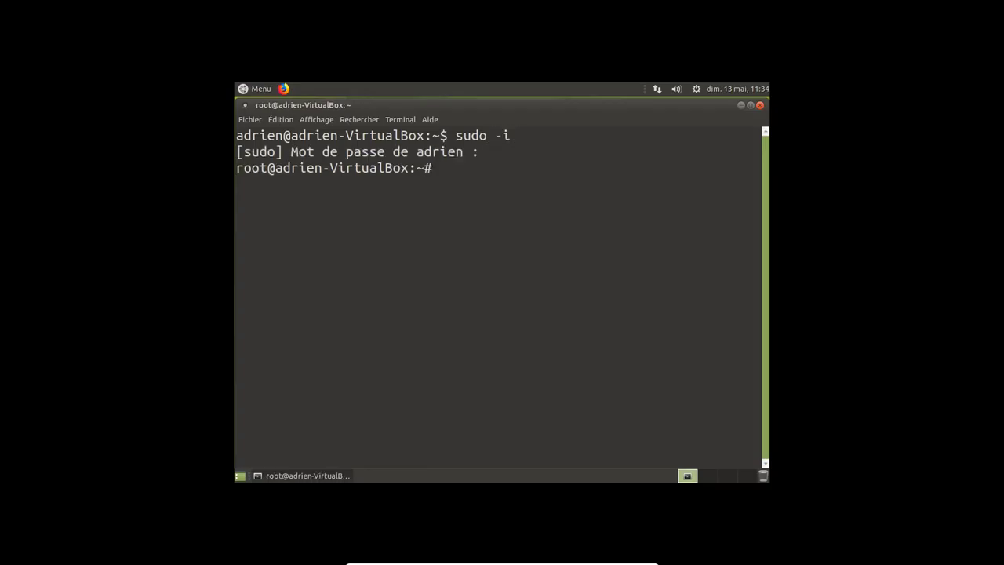
Set the display resolution to 1920x1080 with xrandr -s and select the home folder icon on the desktop
type("xrandr -s 1920x1080")
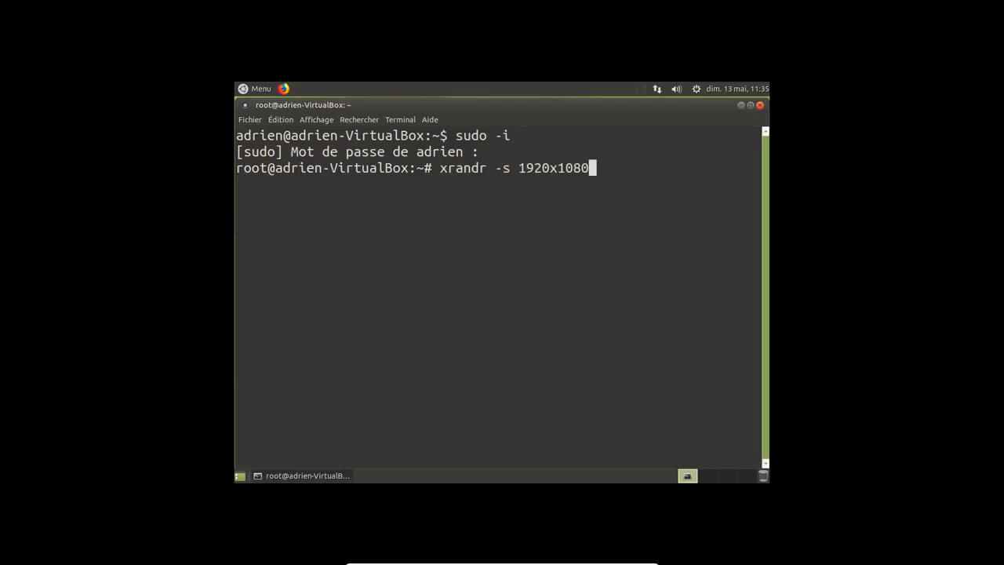
key("Return")
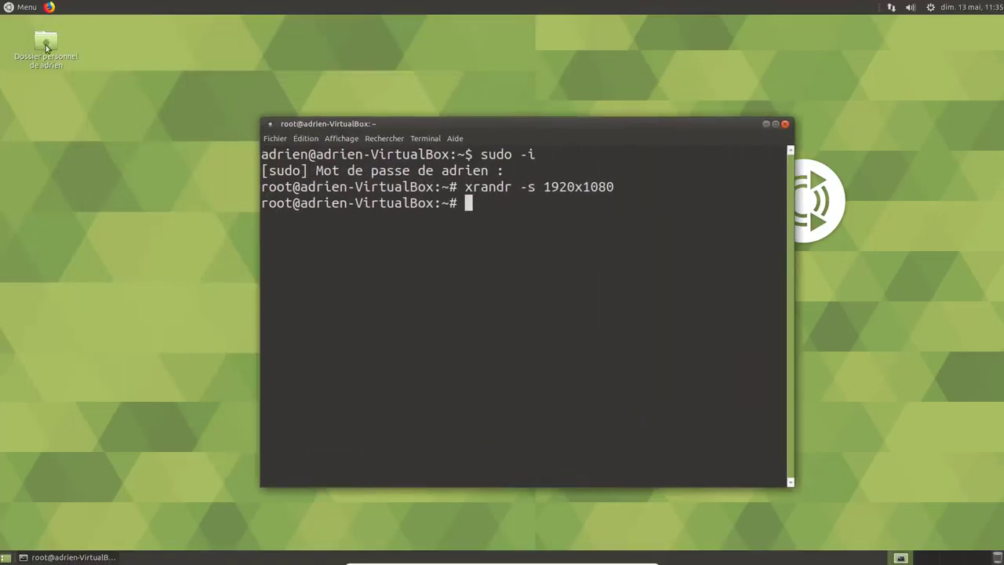
left_click(167, 107)
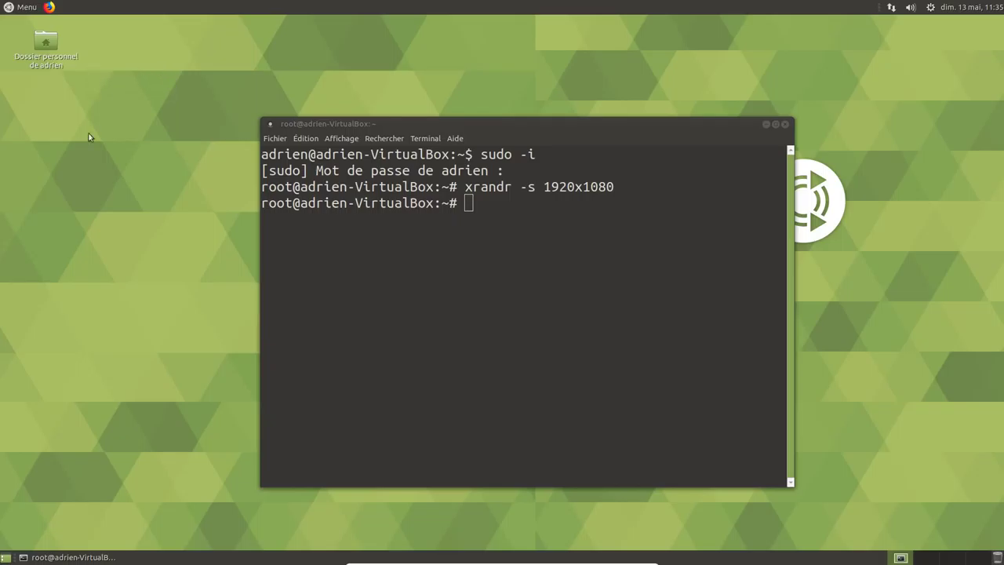
left_click_drag(40, 44, 83, 66)
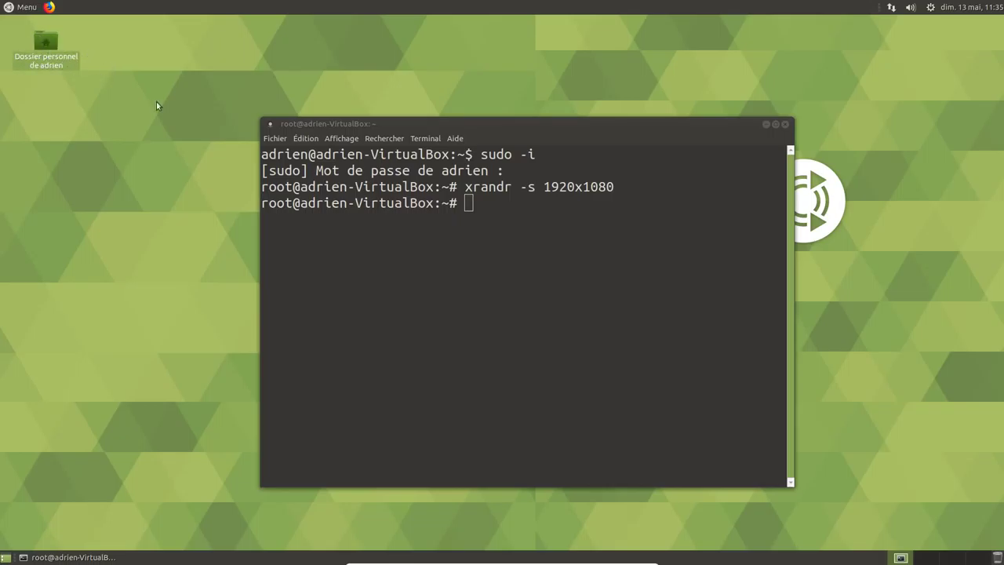
Run apt autoremove caja in the root terminal to remove the Caja file manager
left_click(375, 225)
type("apt autor")
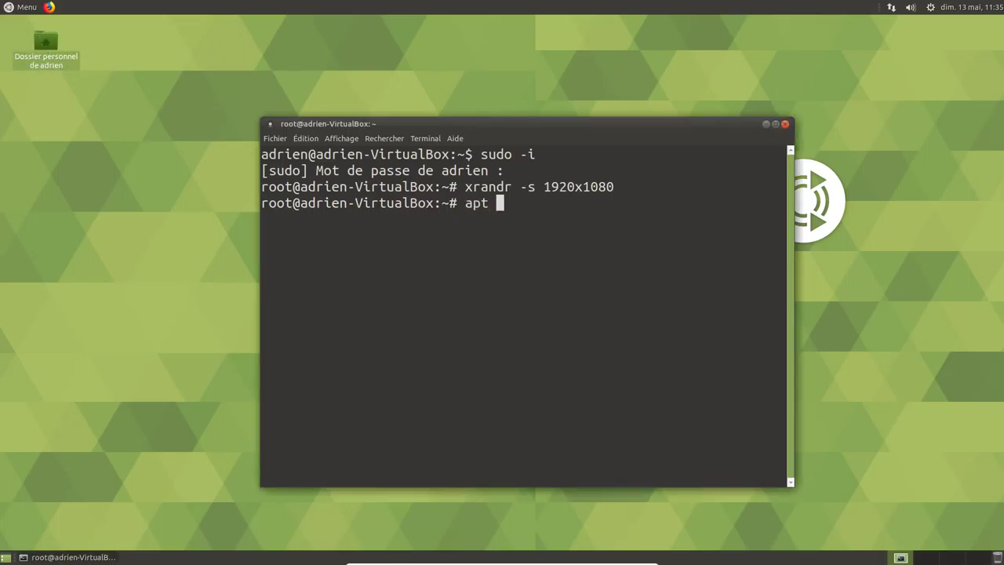
type("v")
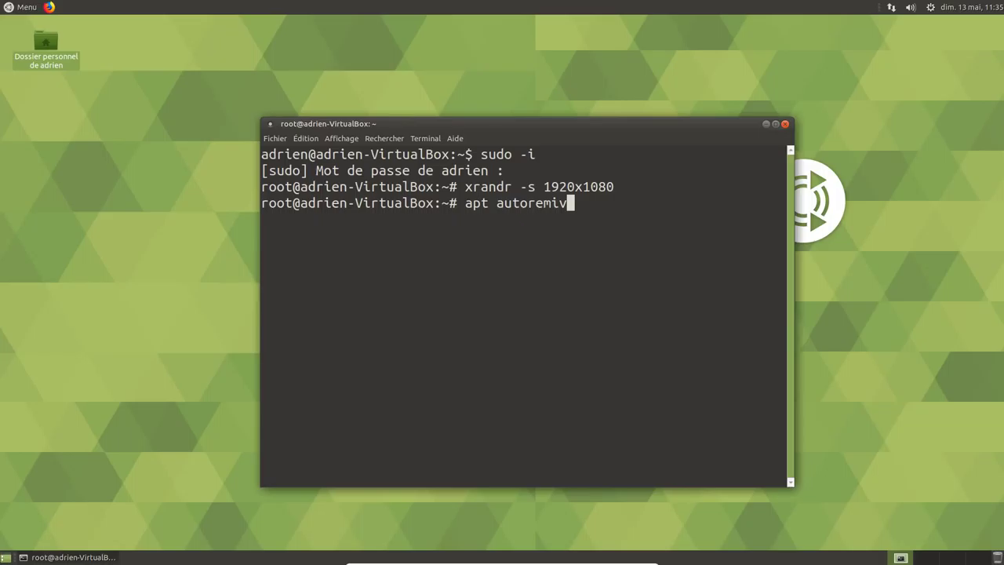
key("BackSpace")
key("BackSpace")
type("ove caja")
key("Return")
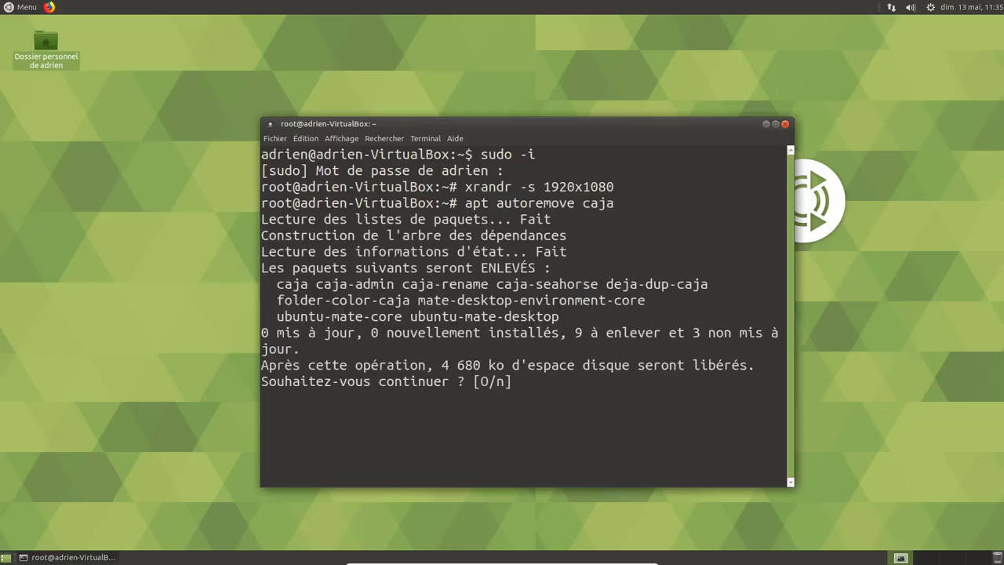
Review the packages listed for removal, such as caja-admin, mate-desktop-environment-core and ubuntu-mate-desktop, and accept the removal with o
type("o")
double_click(292, 284)
left_click(350, 285)
double_click(349, 285)
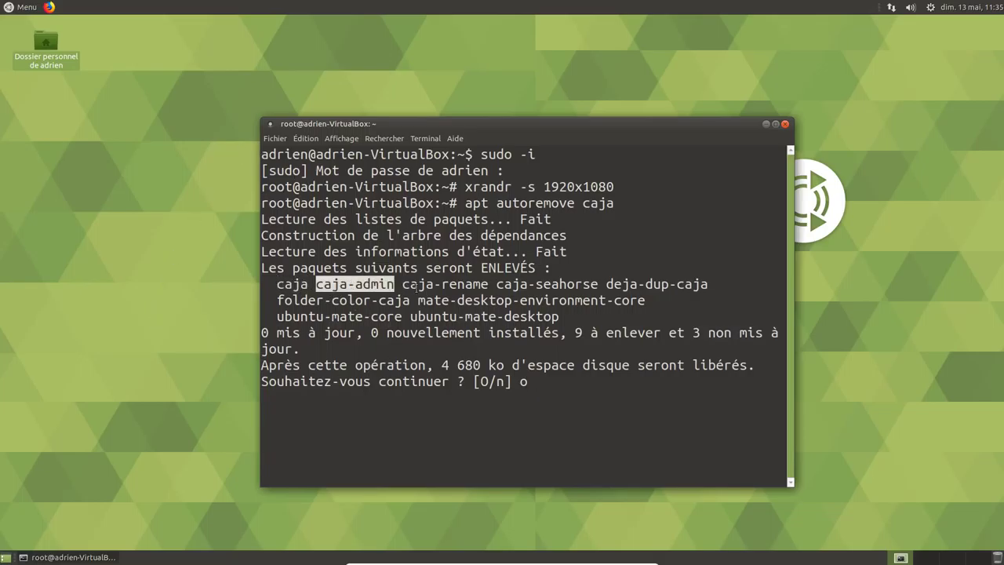
double_click(432, 286)
double_click(519, 287)
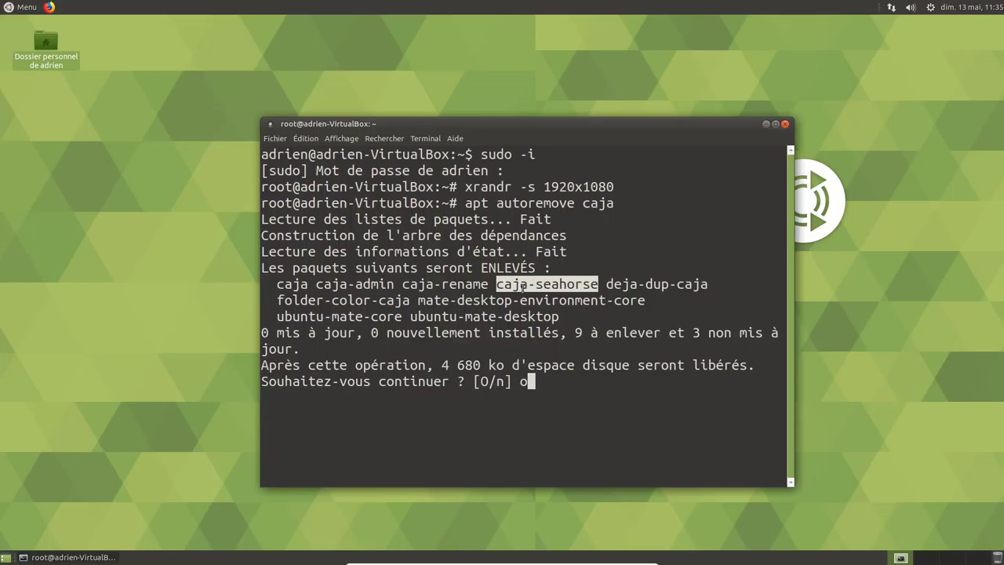
double_click(493, 301)
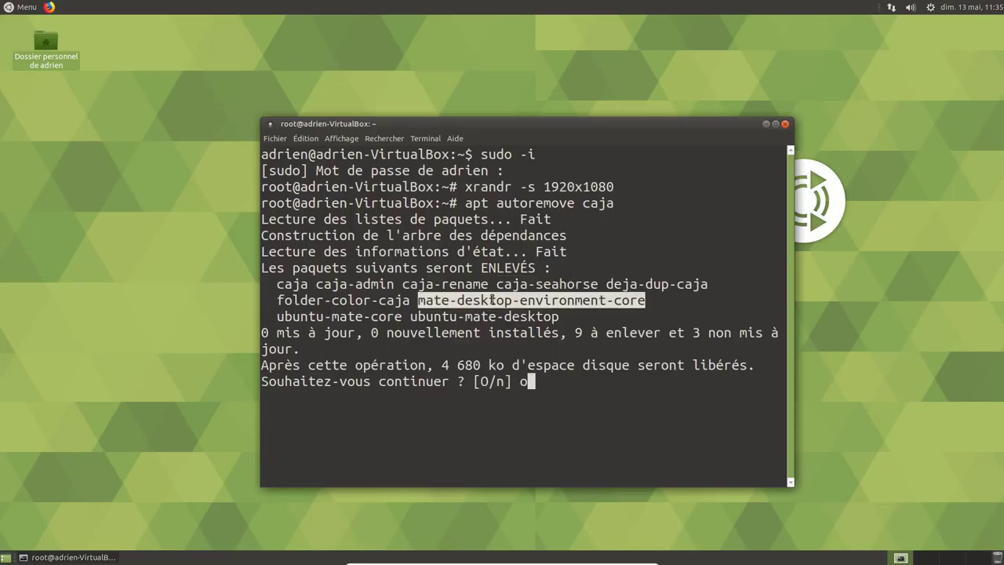
double_click(345, 316)
double_click(468, 317)
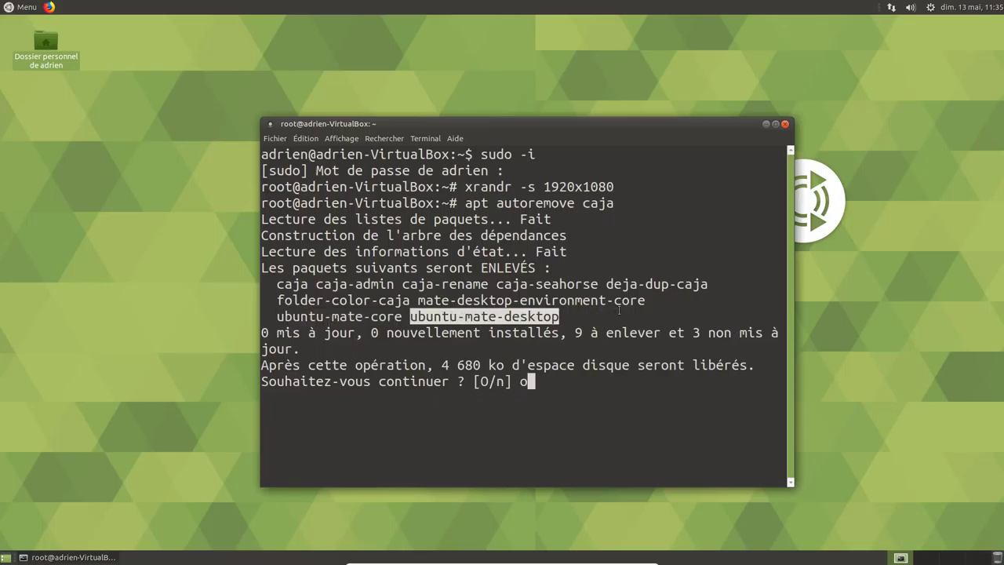
key("Return")
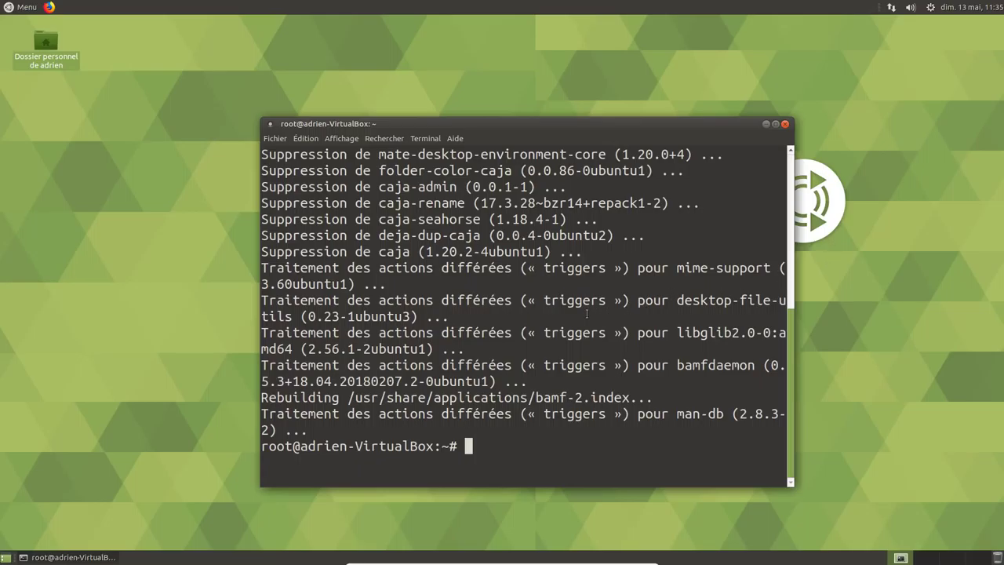
Clean up leftover packages with apt autoremove and install the Nemo file manager with apt, answering o to continue
type("apt autoremove")
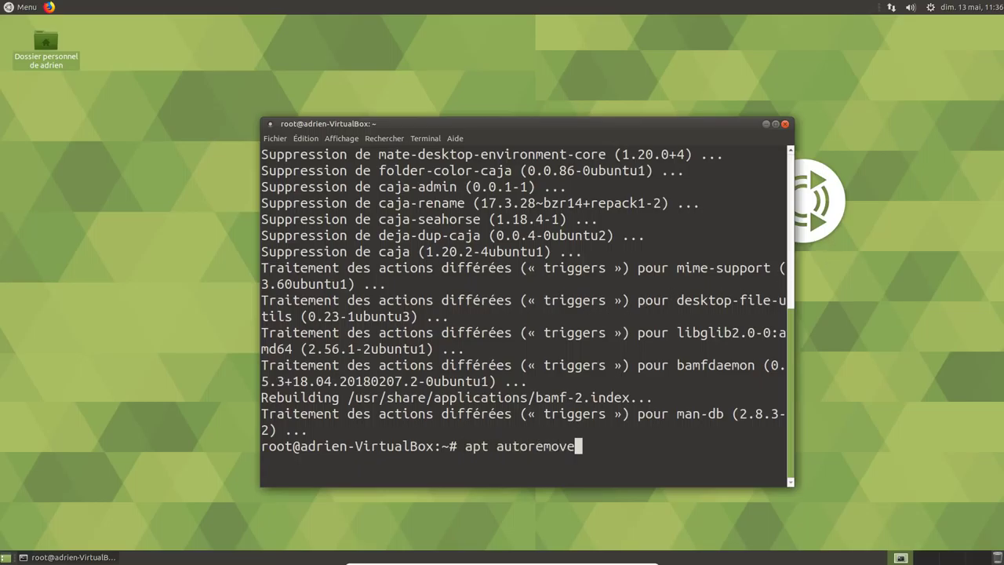
key("Return")
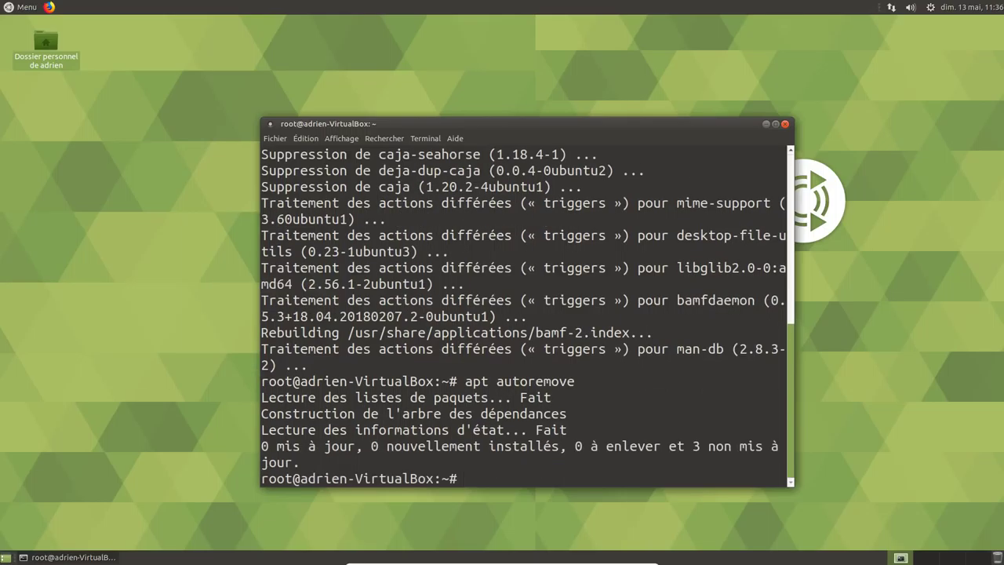
type("apt install c")
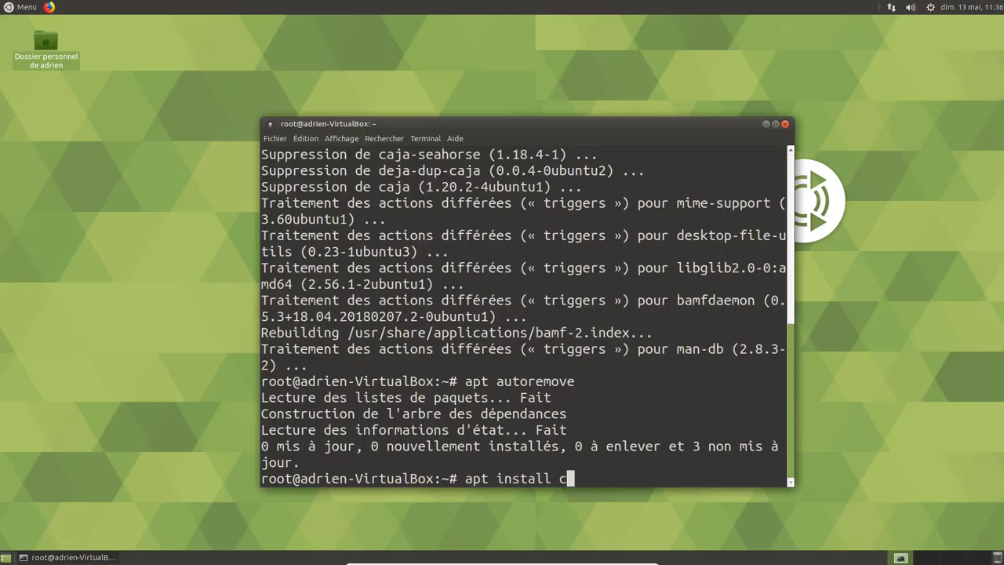
type("nemo")
key("Return")
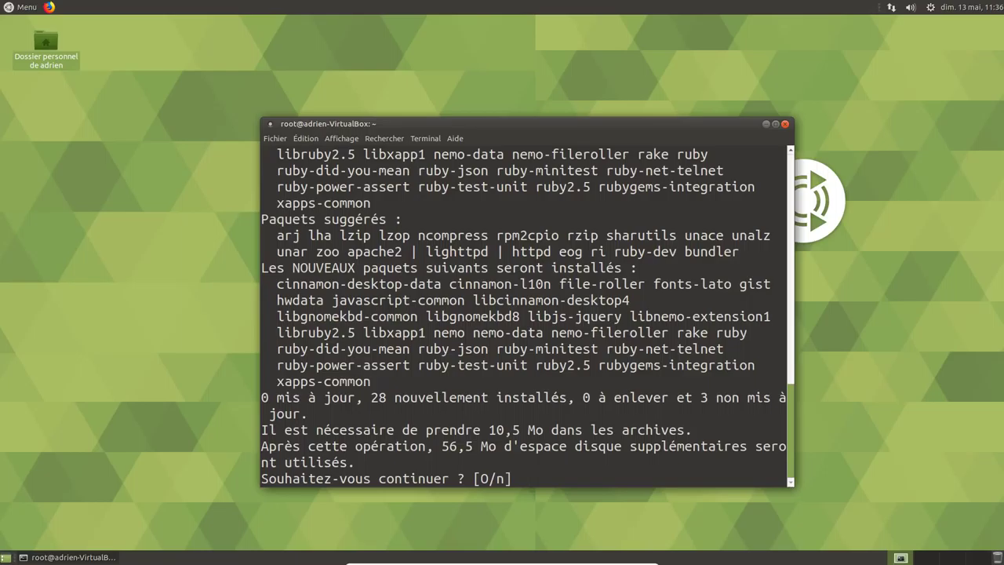
type("o")
key("Return")
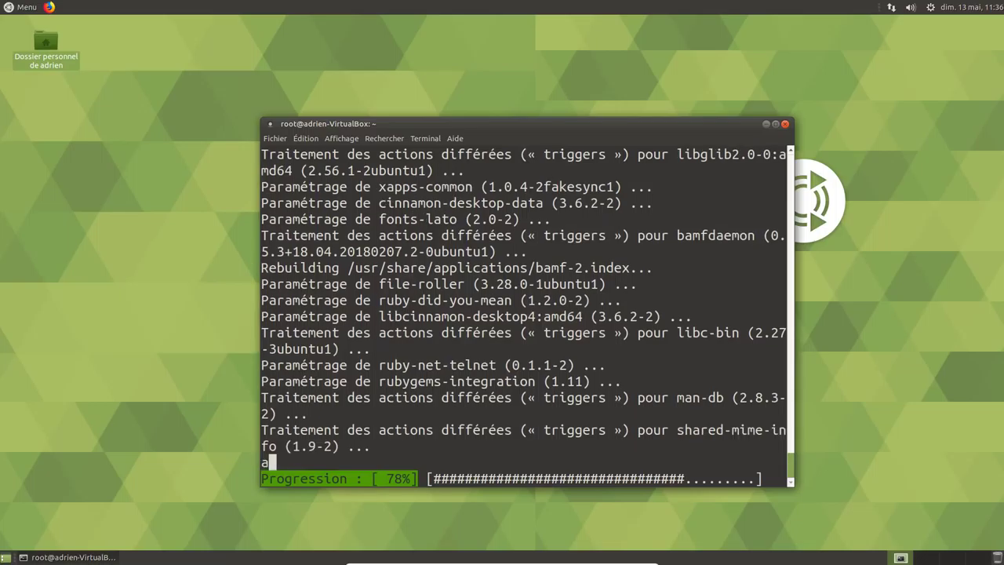
type("apt update &")
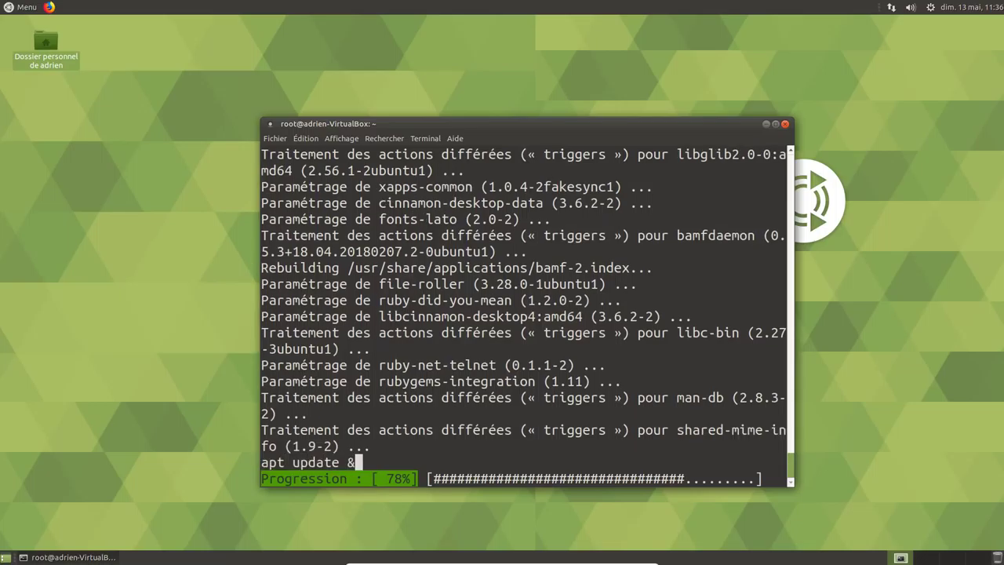
type("& apt dist-upgrade")
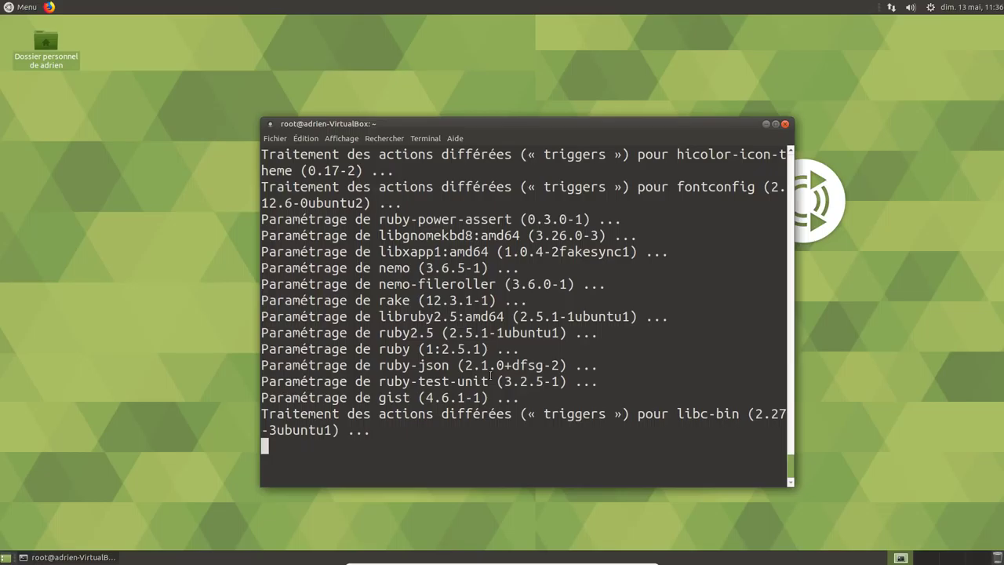
key("Return")
key("Return")
key("Return")
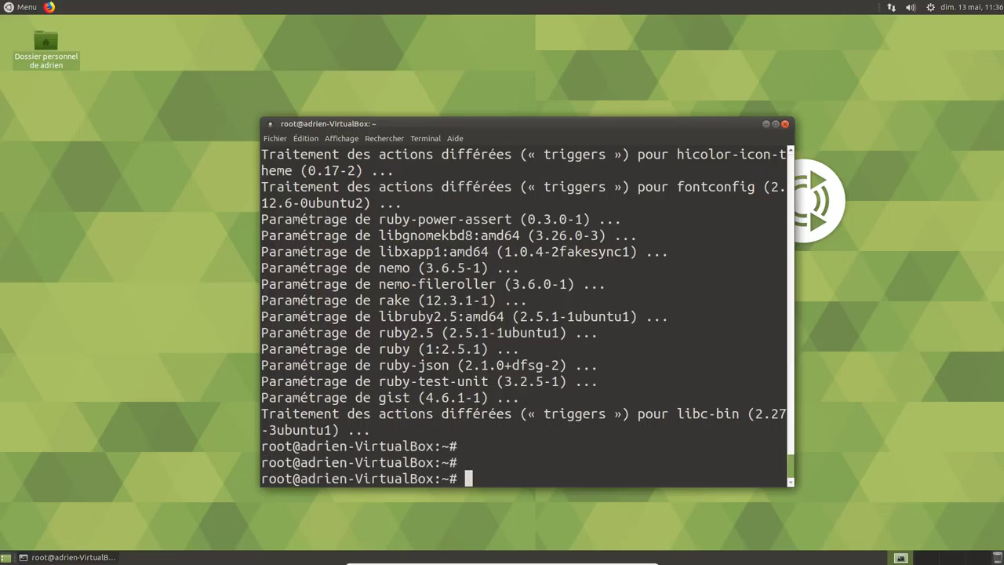
Bring the system up to date with apt update && apt dist-upgrade, answering o to continue
type("apt update")
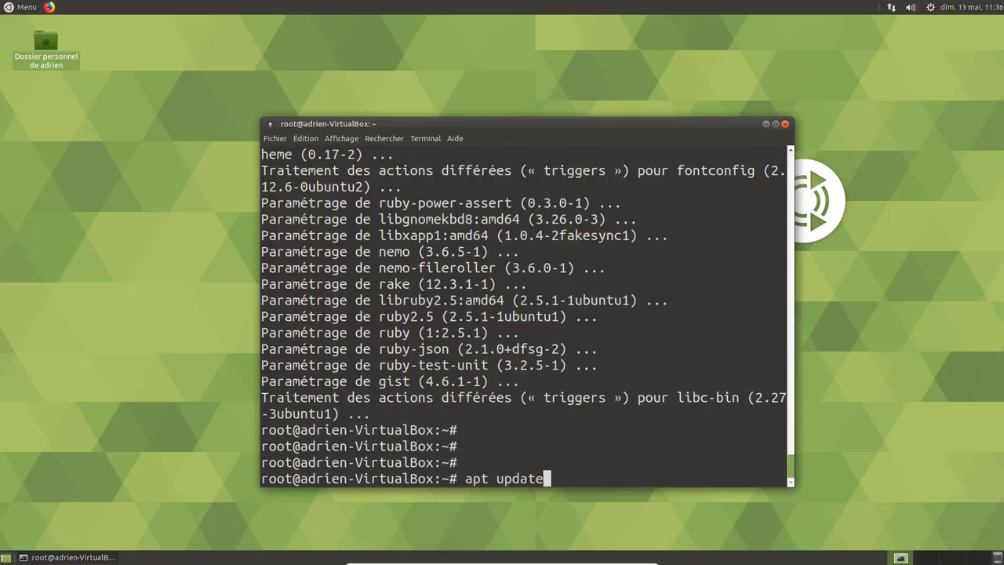
type(" && apt di")
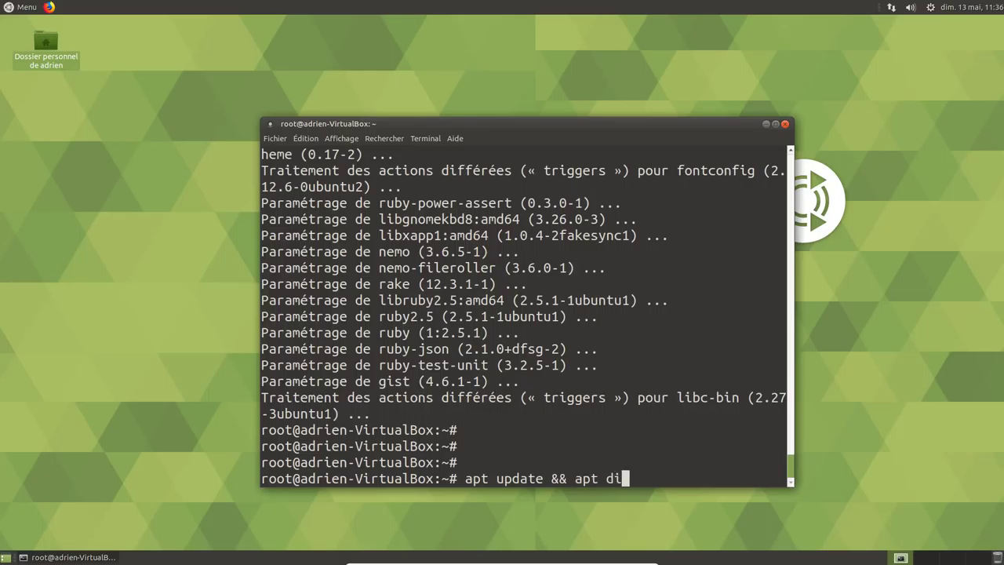
type("st-upgrade")
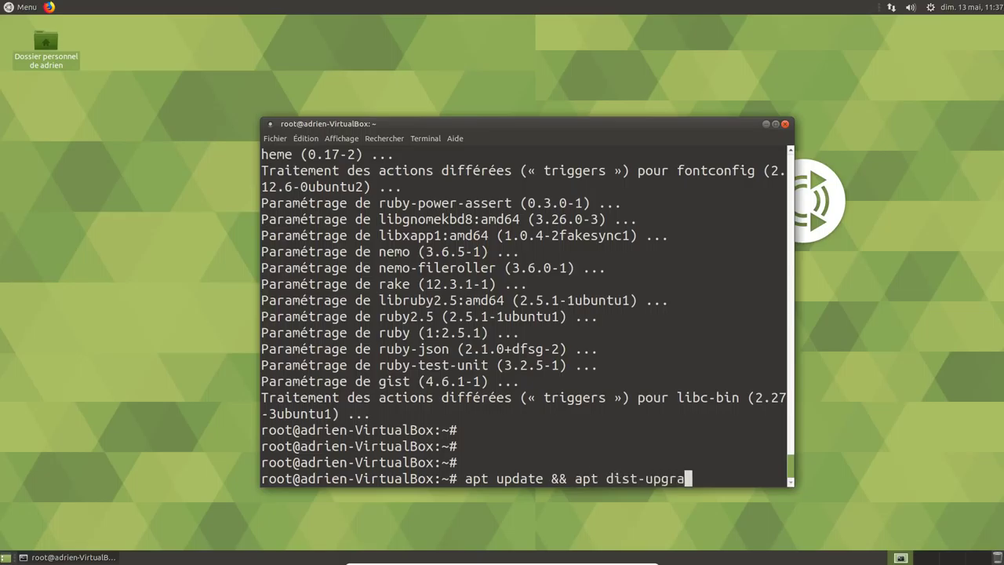
key("Return")
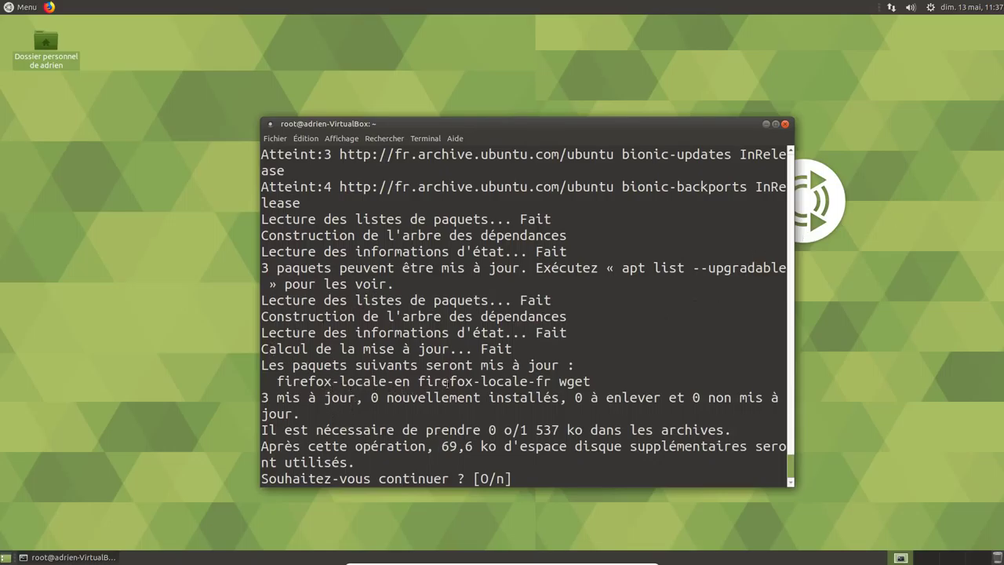
type("o")
key("Return")
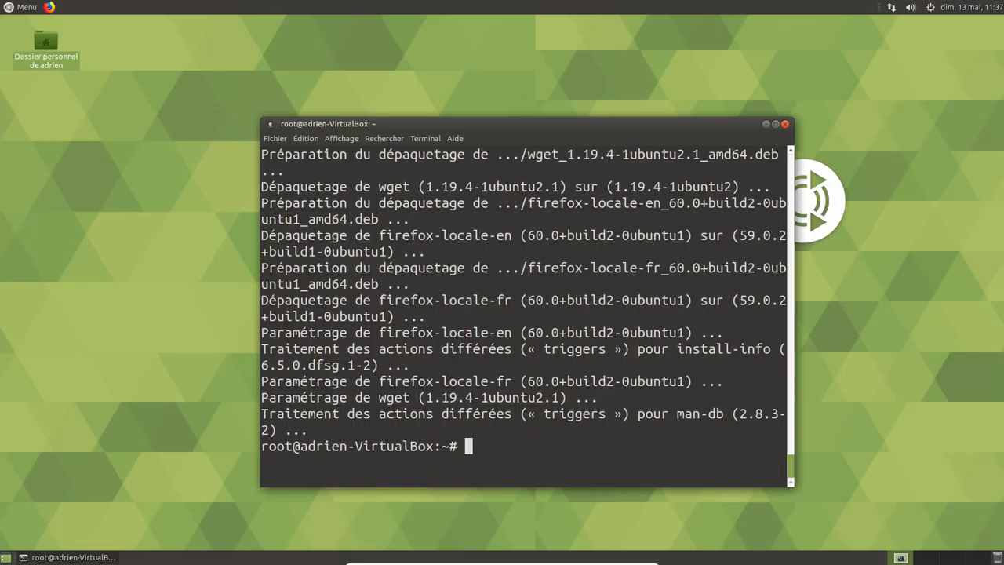
Restart the virtual machine with reboot and log back in by entering the account password
type("reboot")
key("Return")
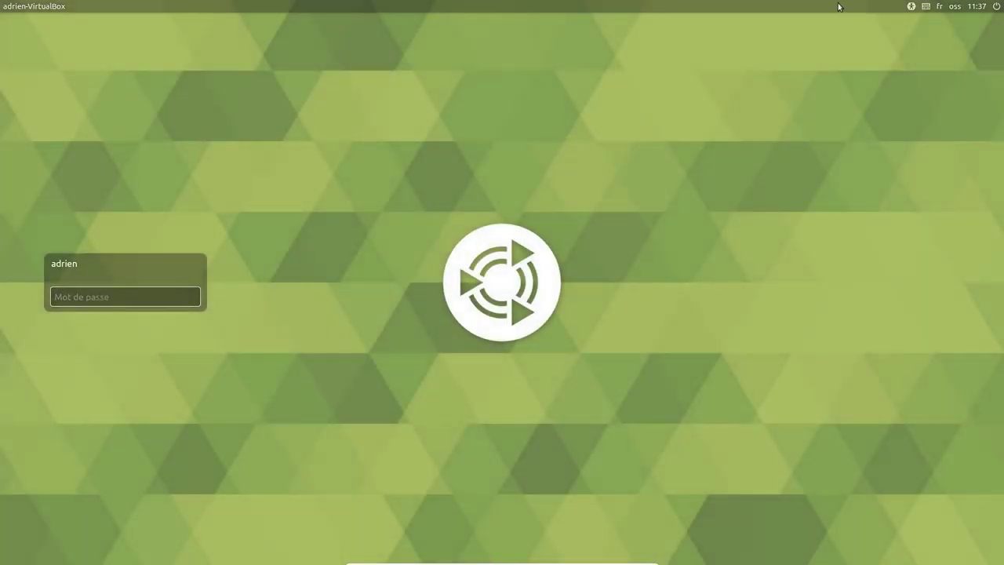
left_click(912, 7)
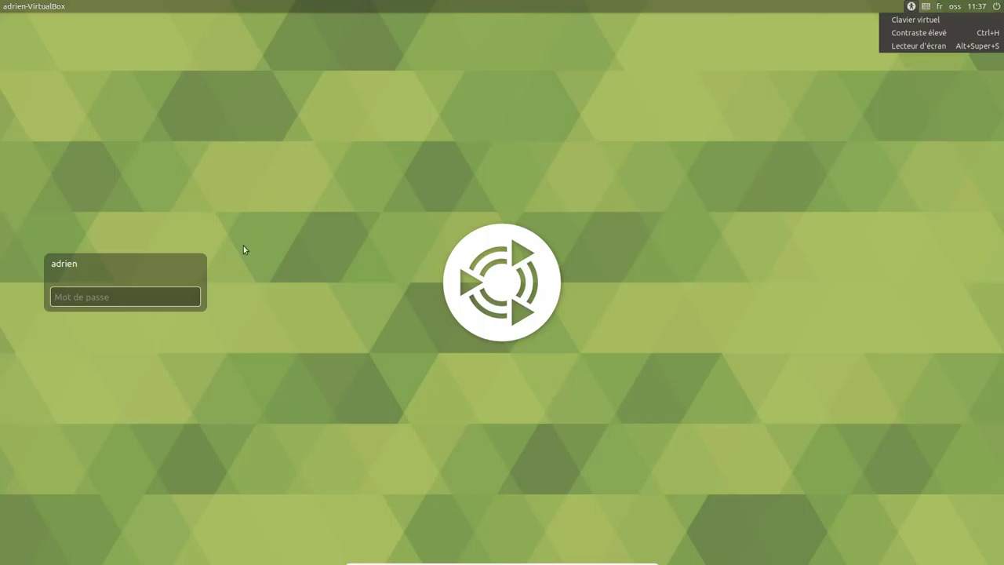
left_click(99, 307)
type("••")
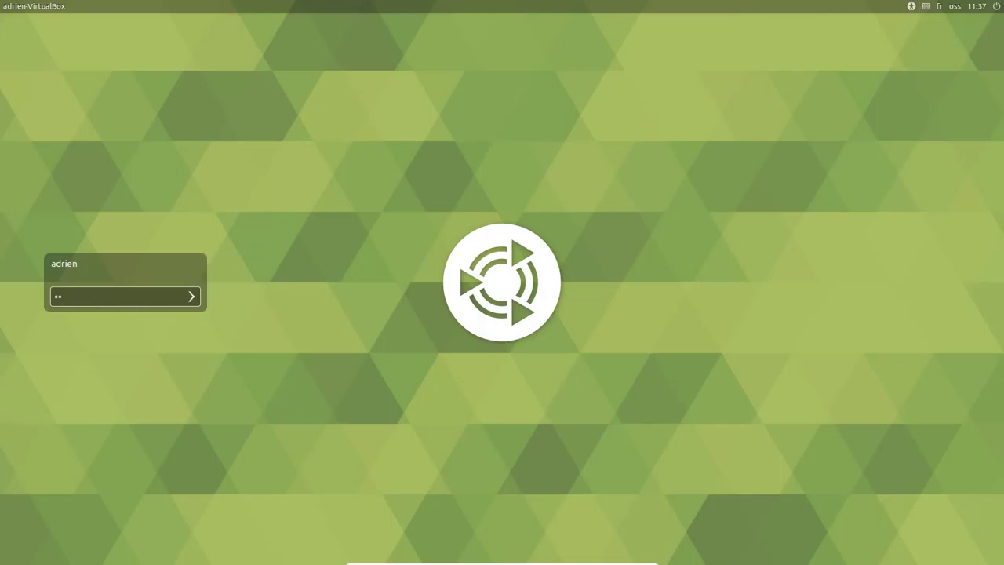
type("••••••••••")
key("Return")
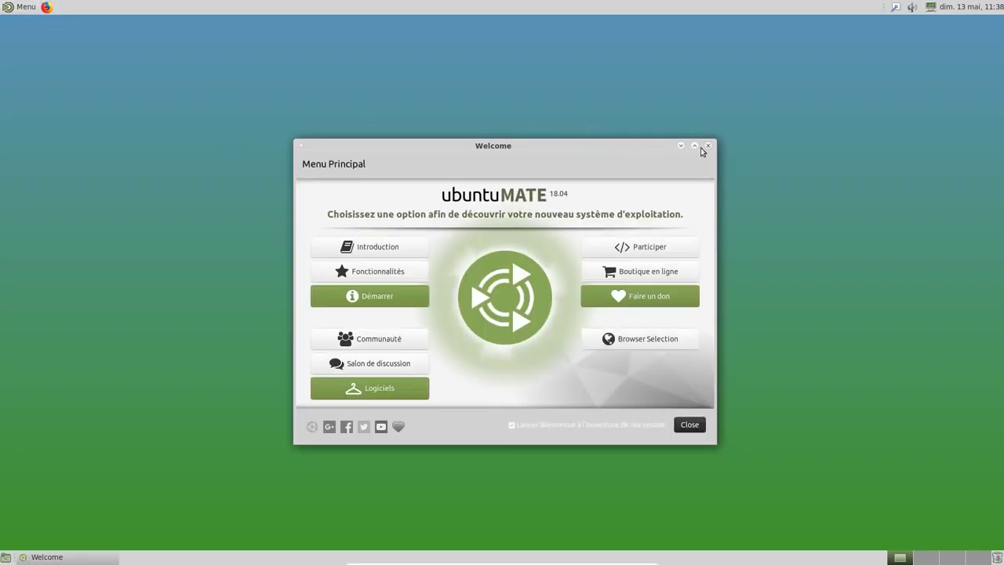
Dismiss the Welcome window, check the default file manager under Applications préférées by filtering the control center for appl, and close the windows
left_click(708, 146)
left_click(24, 7)
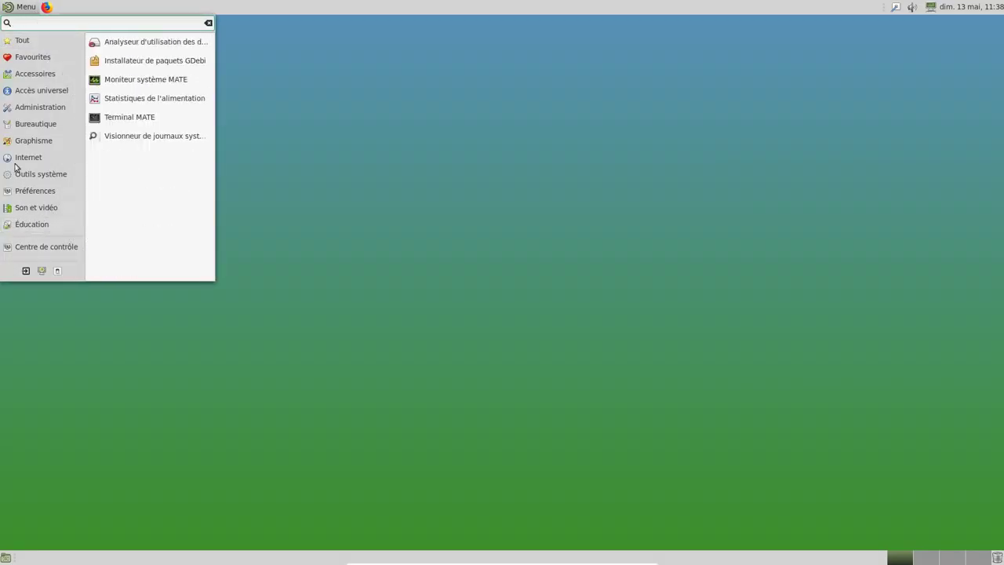
left_click(29, 250)
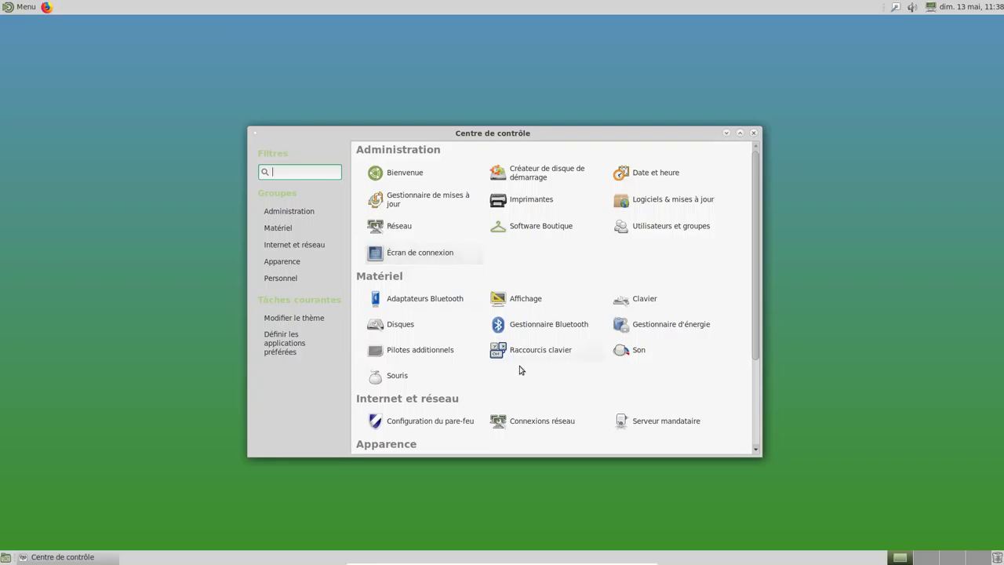
type("appl")
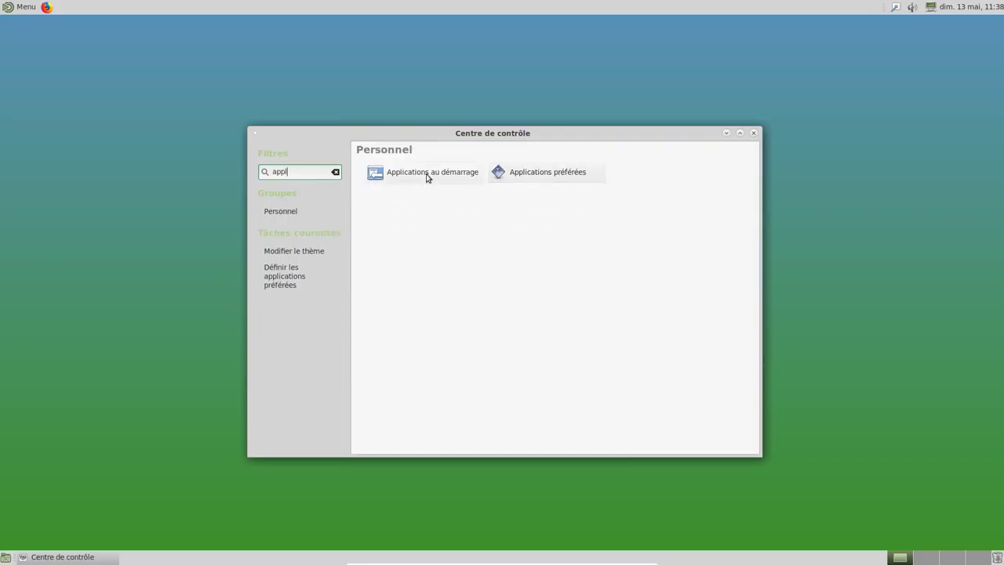
left_click(500, 171)
left_click(155, 161)
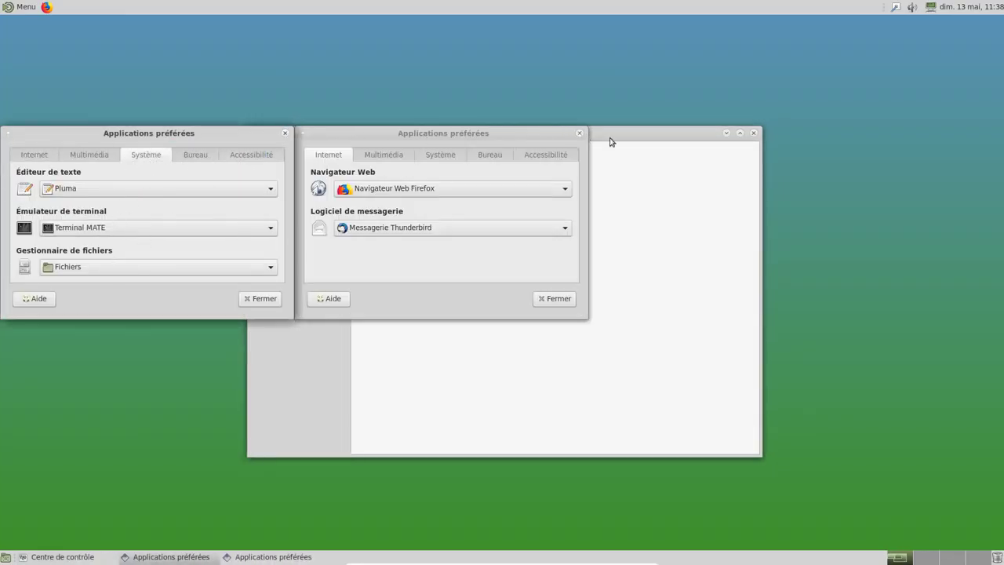
key("alt+F4")
left_click(754, 132)
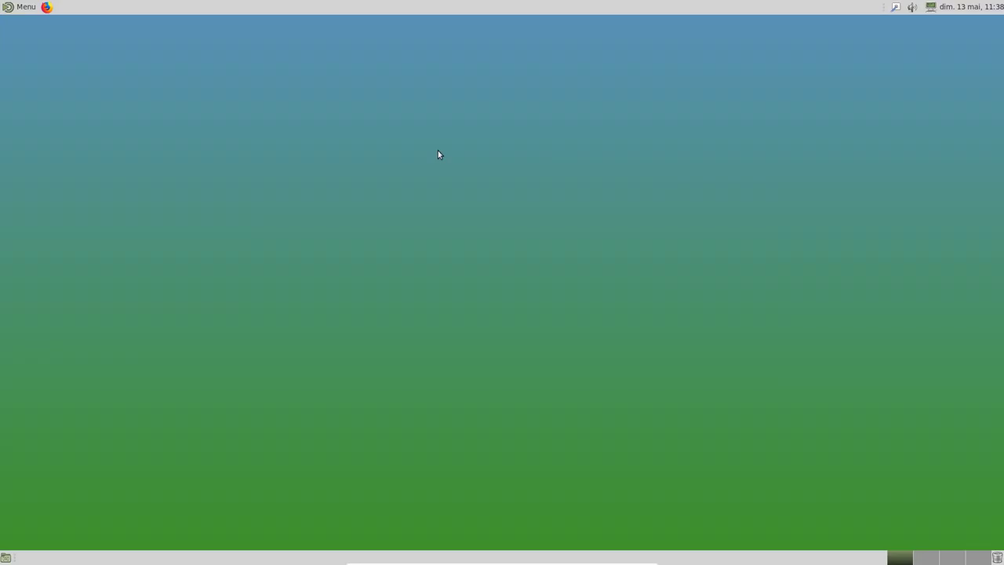
Launch the user's home folder through its file:/// path to check which file manager handles it, and close the folder window
key("alt+F2")
type("file:///")
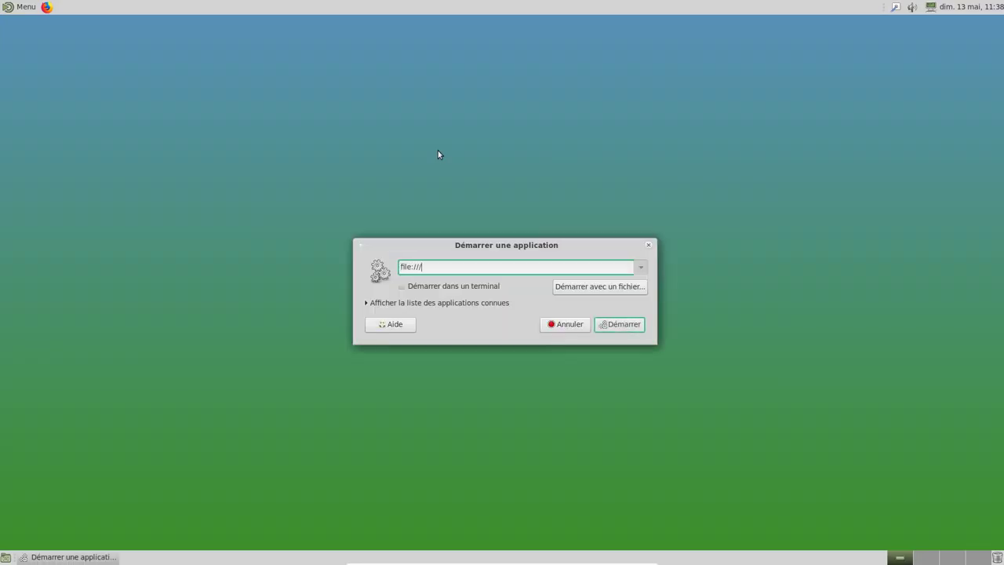
type("home/adrien")
key("Return")
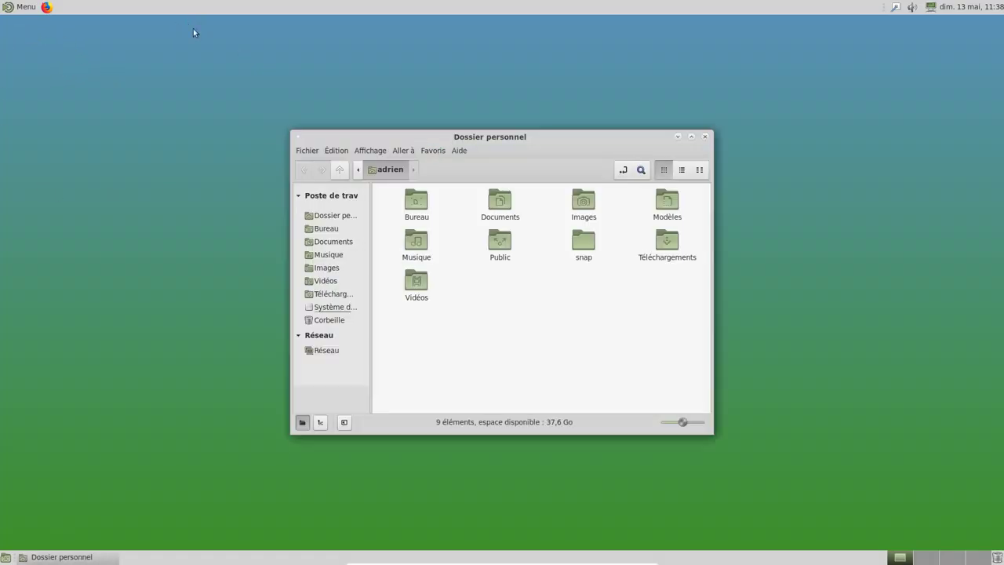
left_click(705, 138)
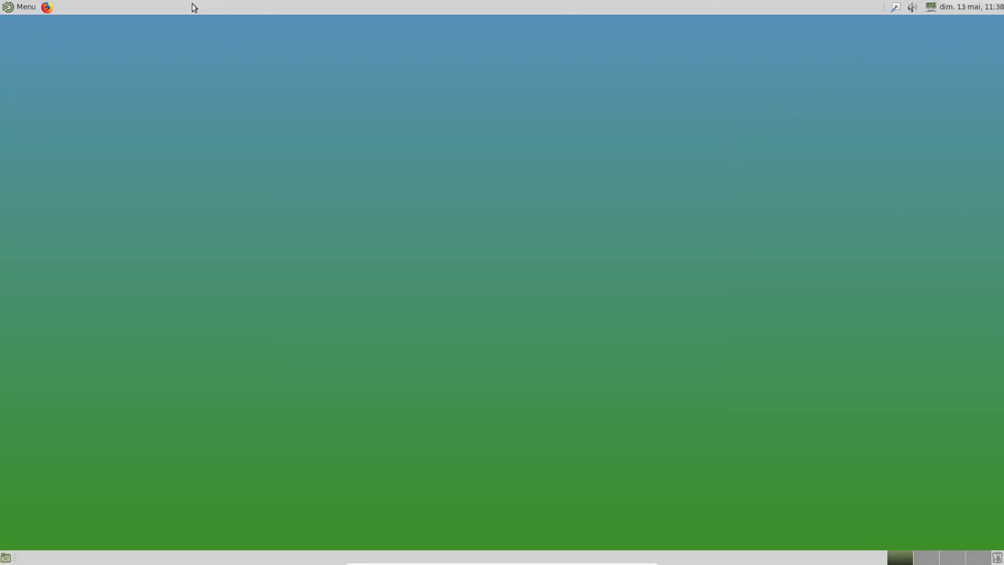
Shut down the Ubuntu MATE virtual machine
left_click(22, 6)
left_click(47, 269)
left_click(611, 336)
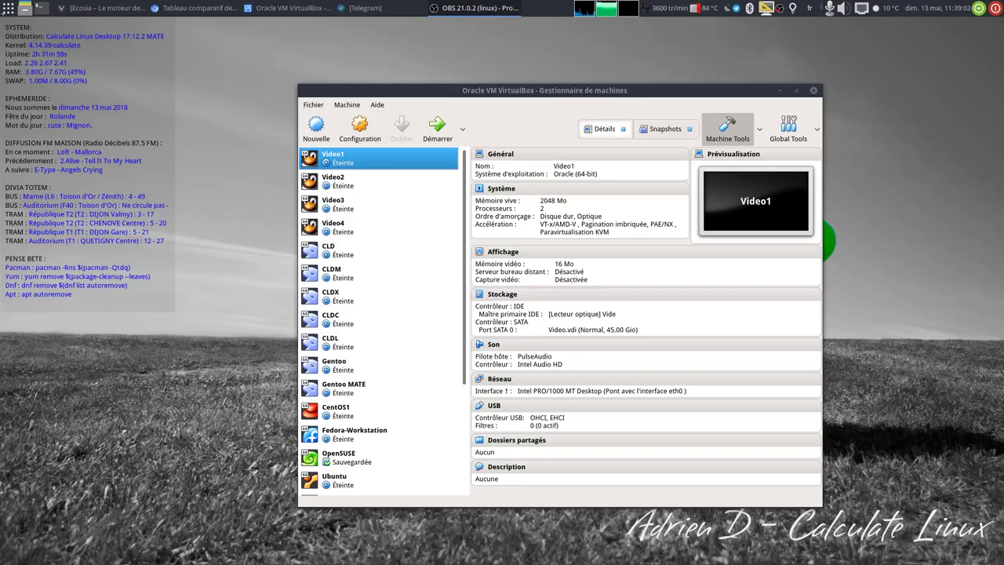
Start the Video2 virtual machine in VirtualBox and log in to its Fedora session with the account password
double_click(381, 180)
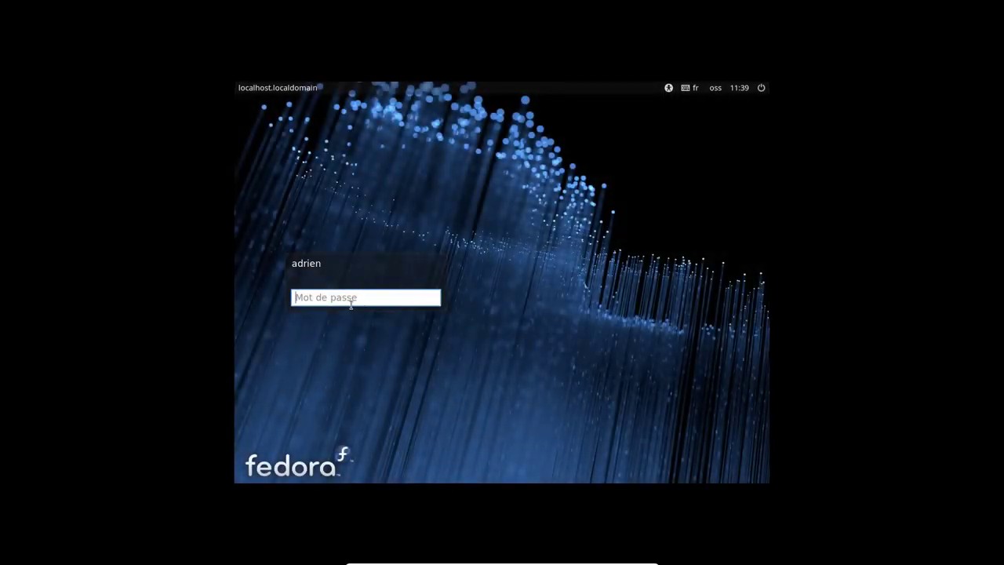
type("************")
key("Return")
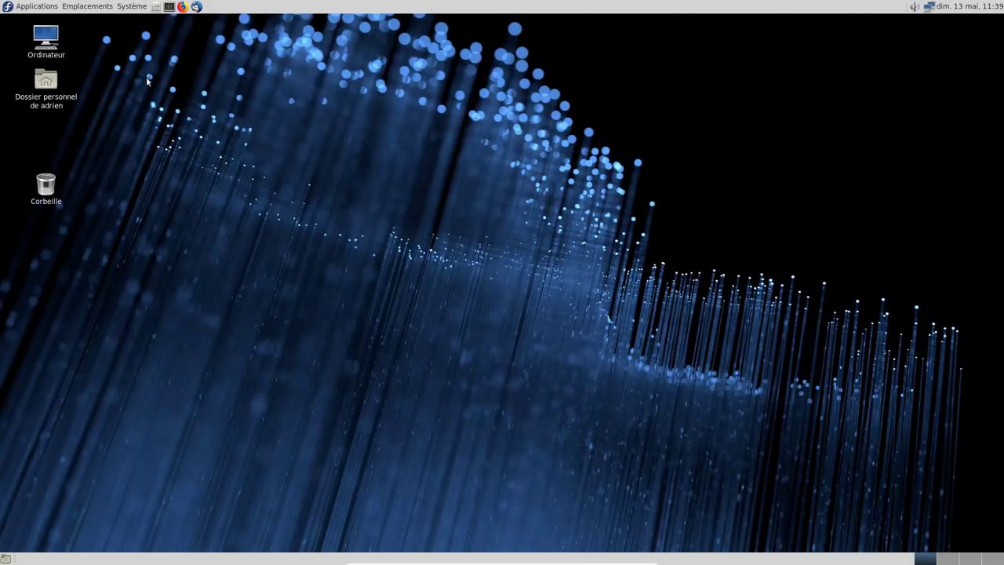
Open a MATE terminal and enlarge its text by five zoom levels
left_click(169, 7)
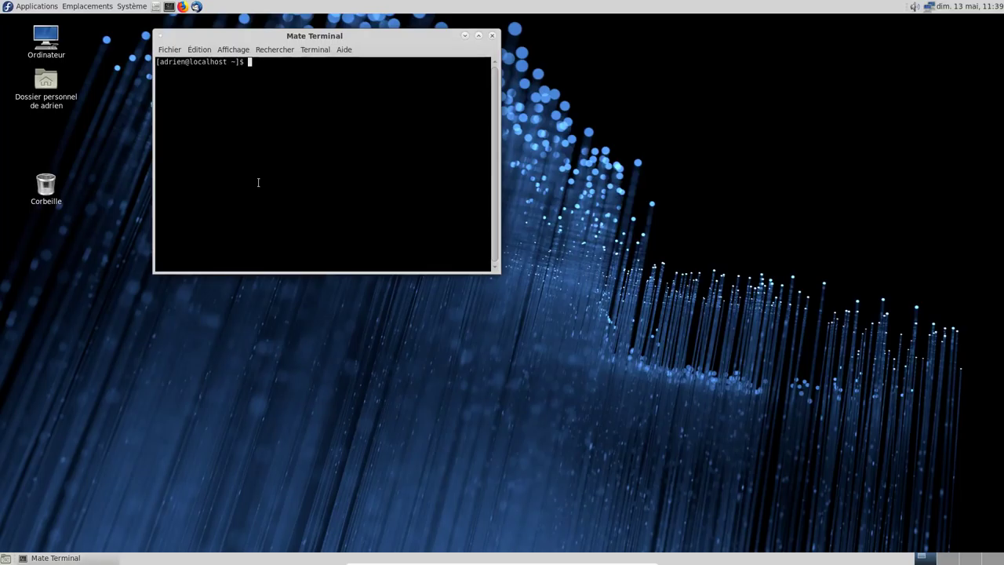
key("ctrl+plus")
key("ctrl+plus")
key("ctrl+plus")
key("ctrl+plus")
key("ctrl+plus")
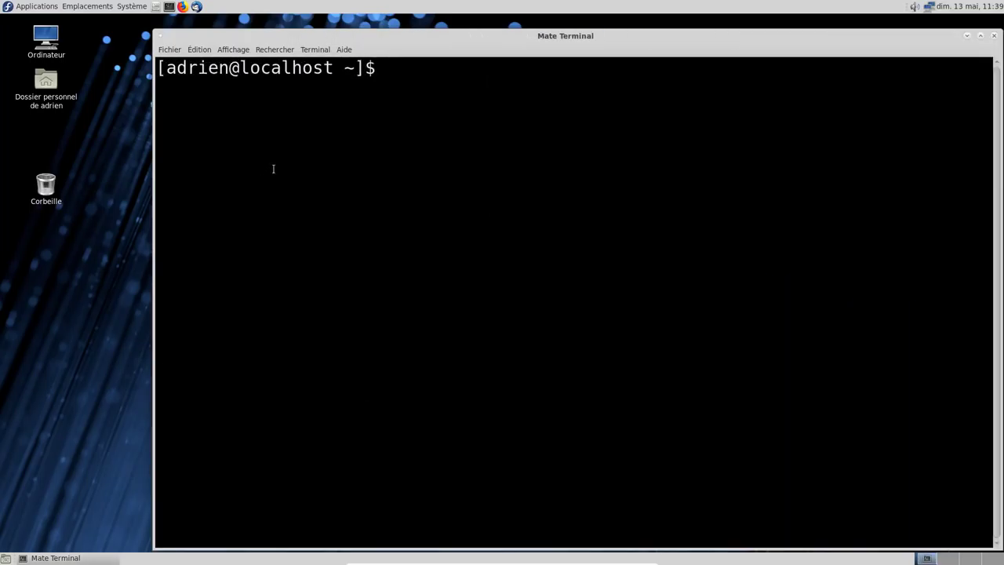
Obtain a root shell with sudo -i, entering the account password
type("sudo -i")
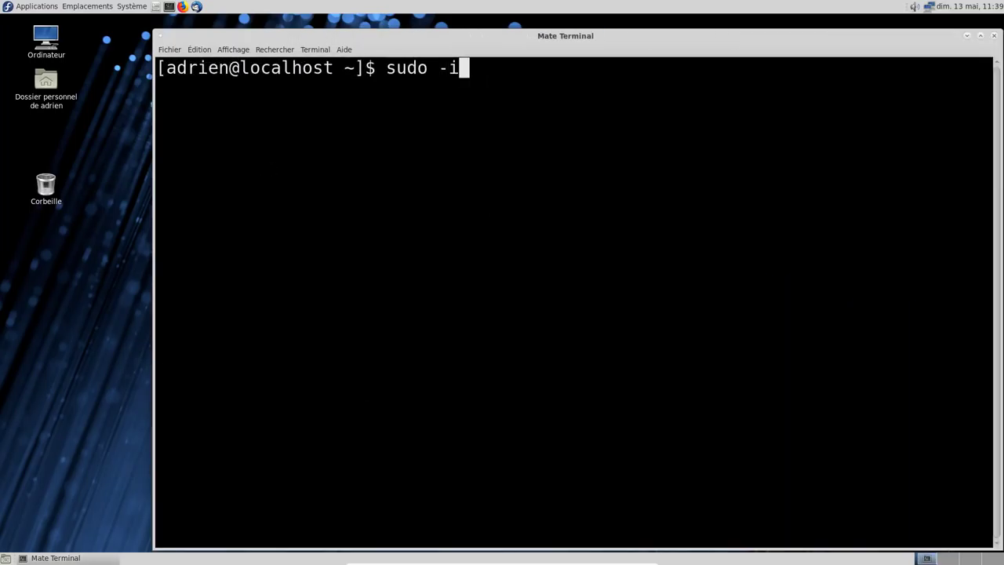
key("Return")
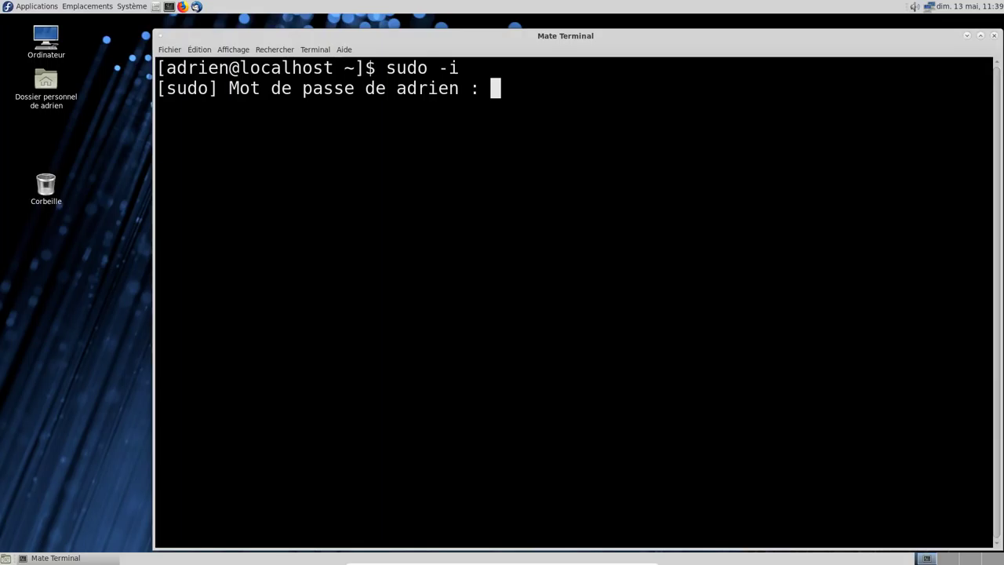
key("Return")
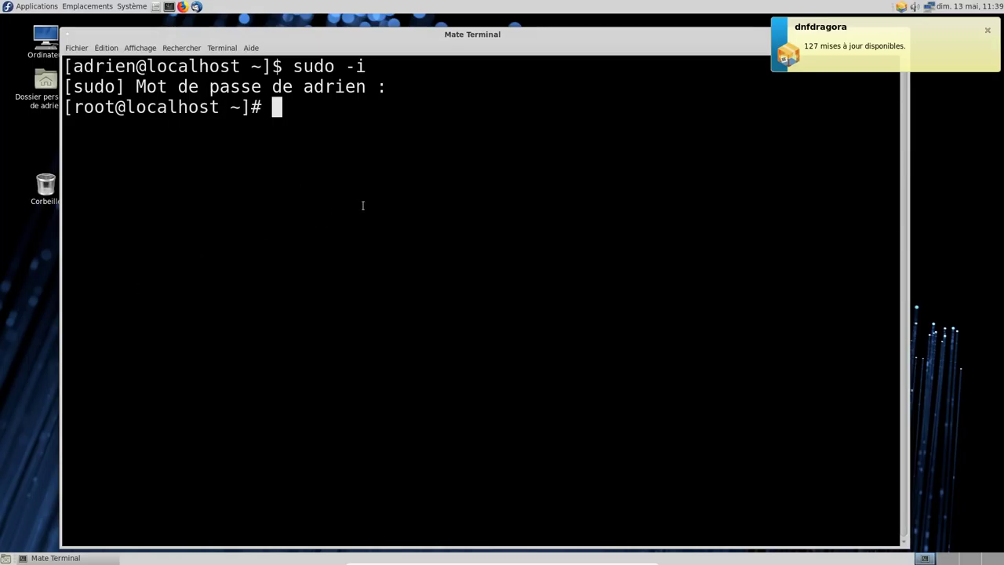
Remove the file manager with dnf autoremove caja, reviewing the dependent and unused packages listed and accepting with o
type("dnf autore")
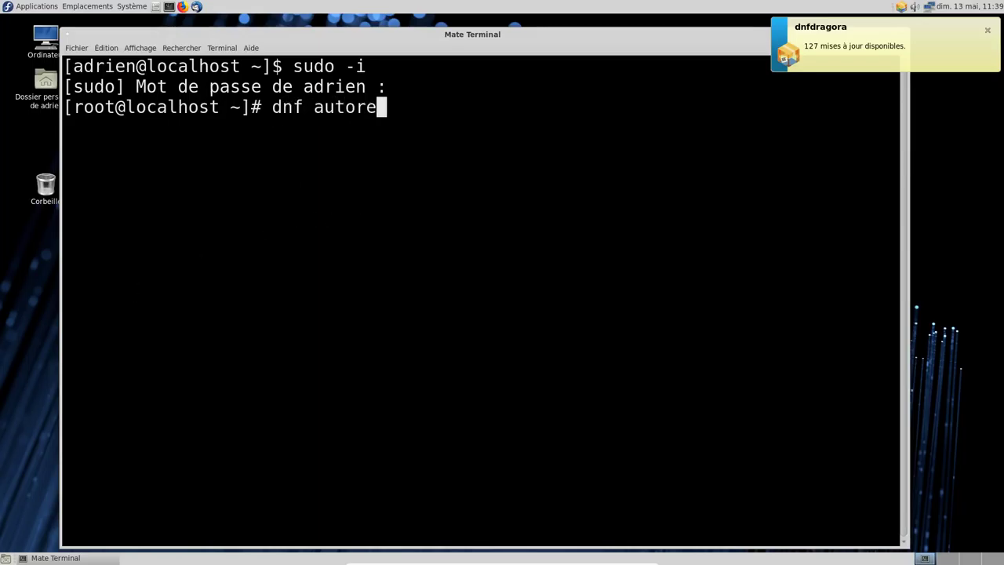
type("move caja")
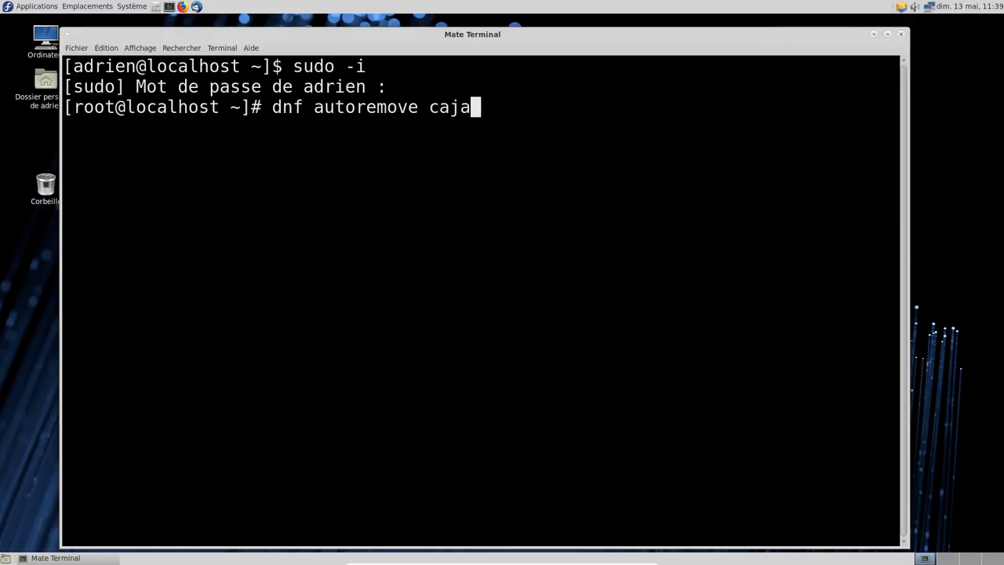
key("Return")
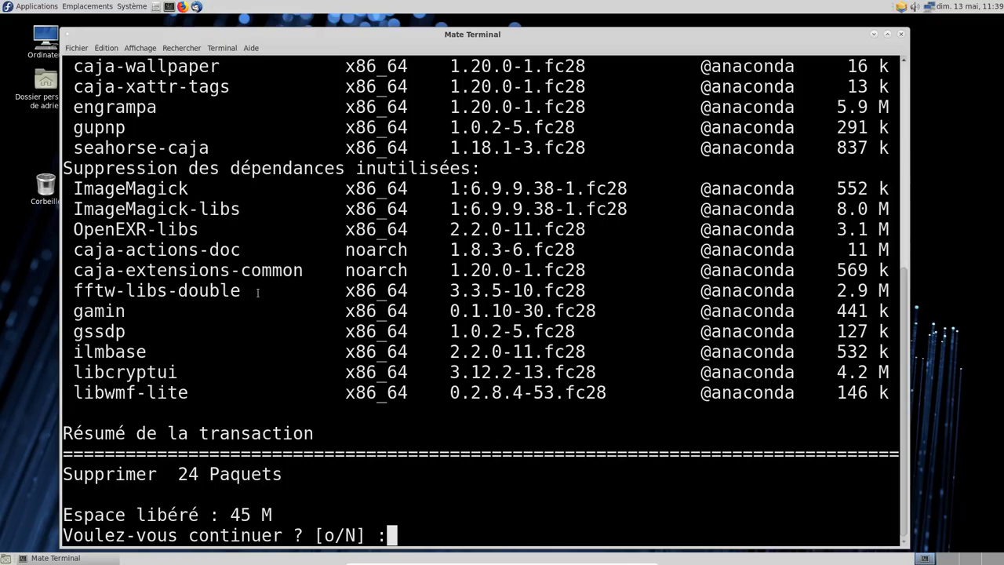
scroll(262, 263, "up", 4)
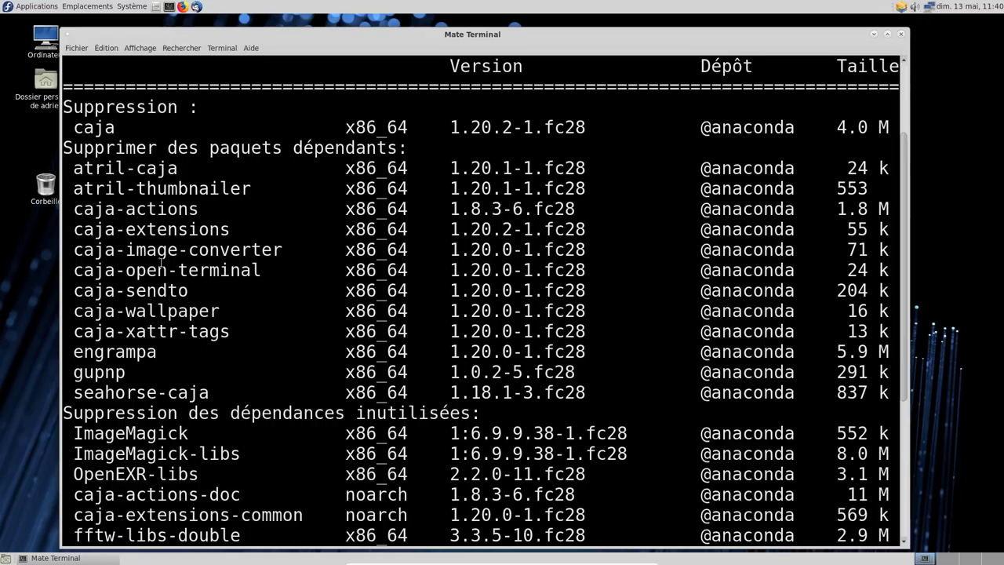
scroll(161, 265, "down", 3)
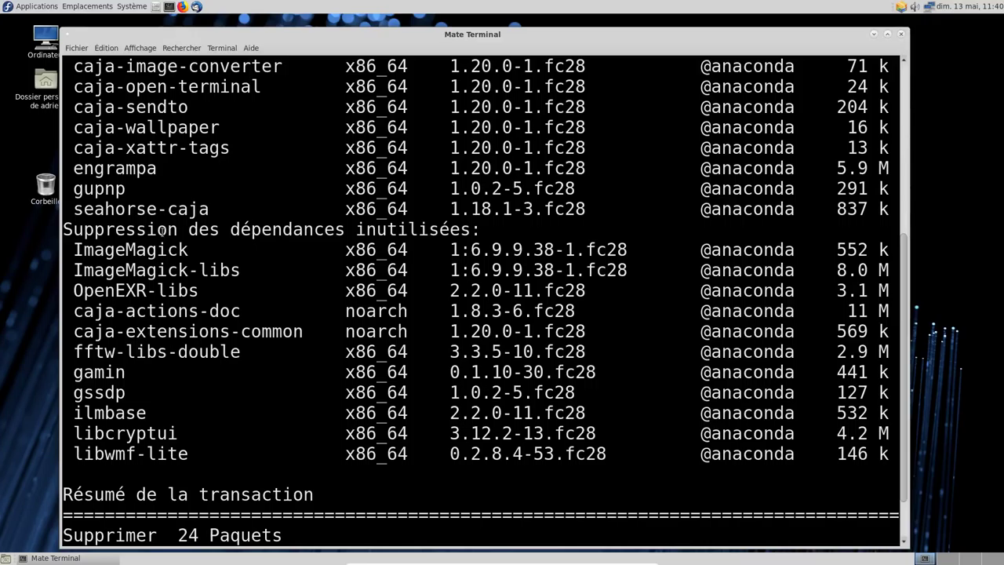
scroll(259, 266, "down", 1)
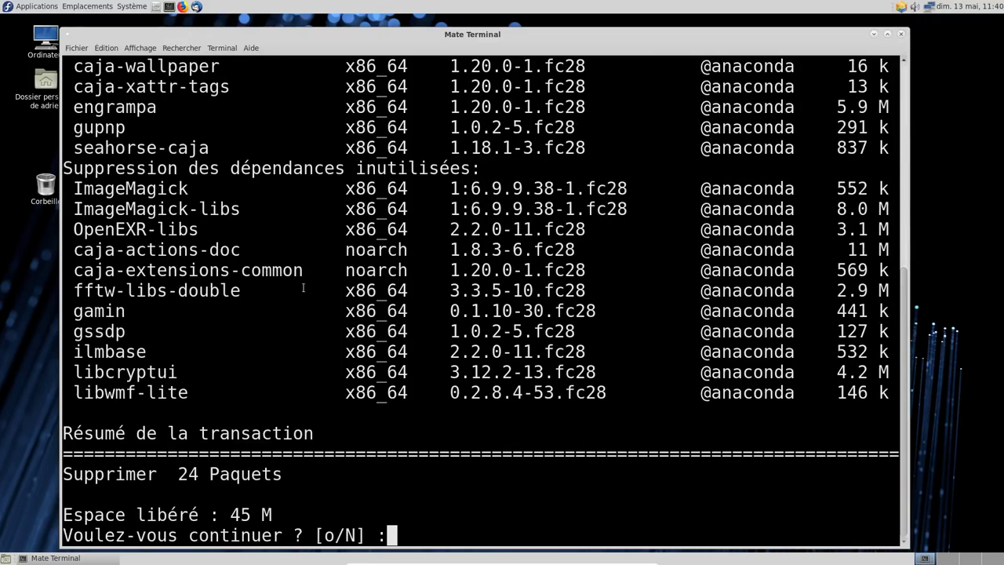
type("o")
key("Return")
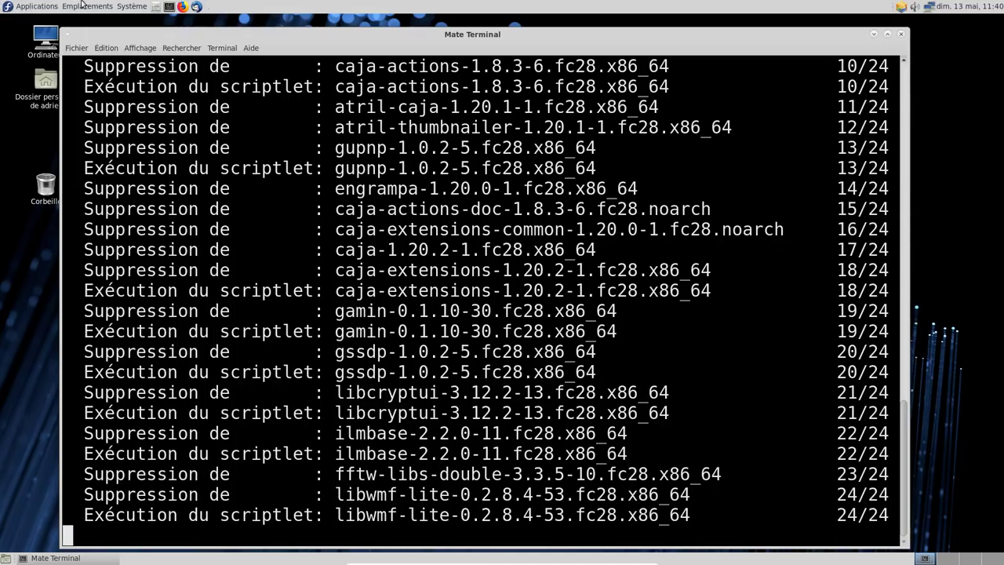
Open the appearance preferences from the Control Centre, filtering its entries with appa
left_click(132, 6)
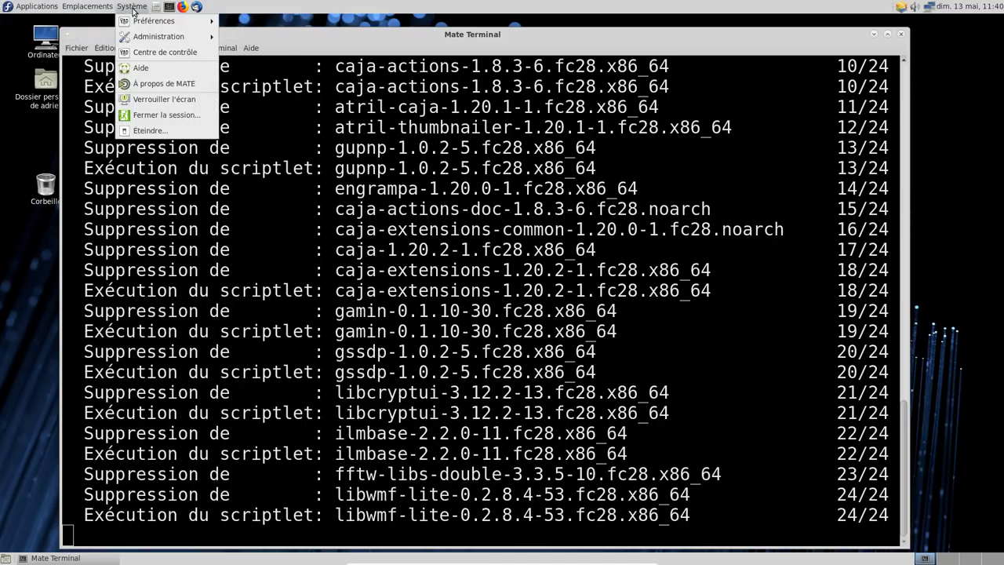
left_click(163, 52)
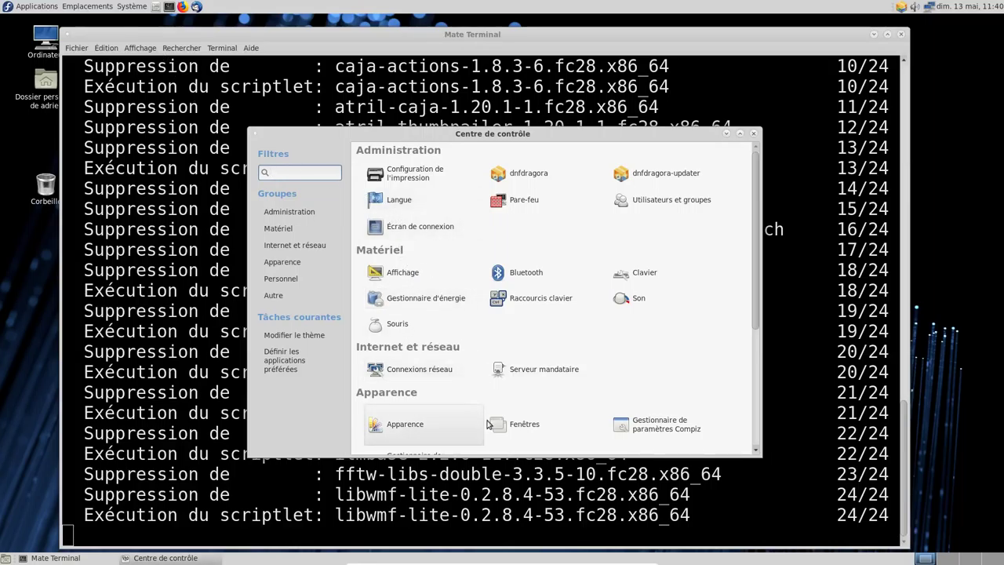
left_click_drag(756, 302, 754, 325)
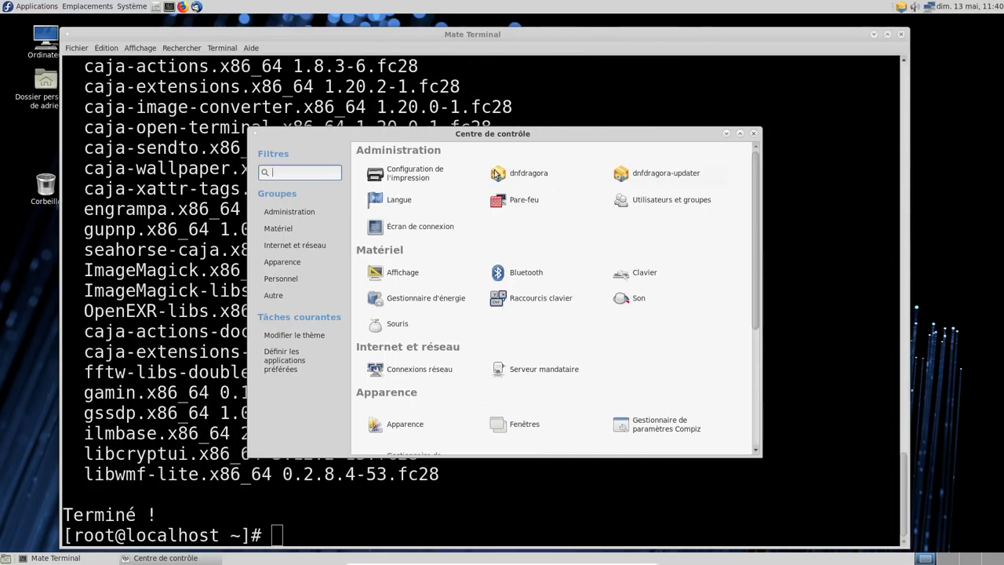
type("appa")
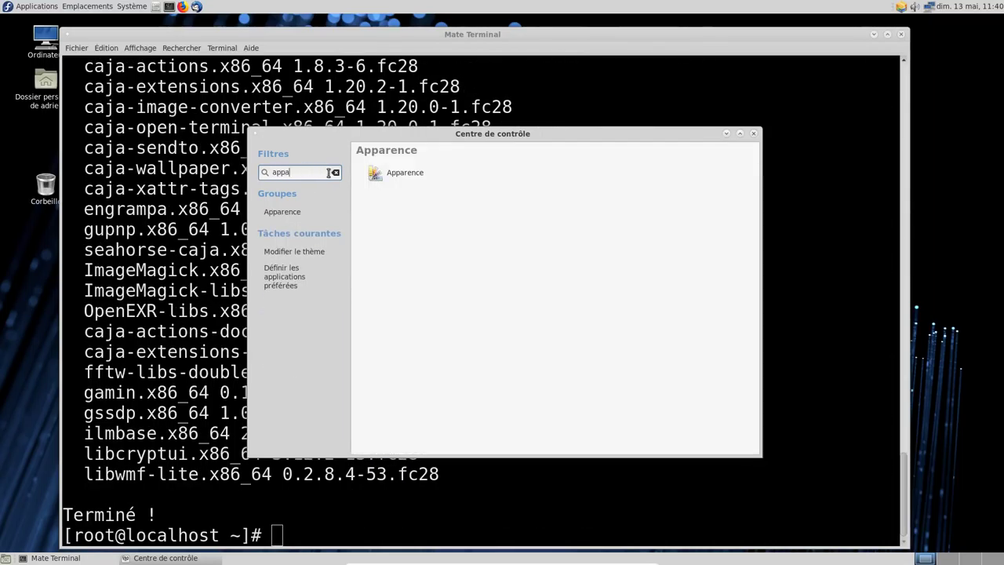
left_click(386, 180)
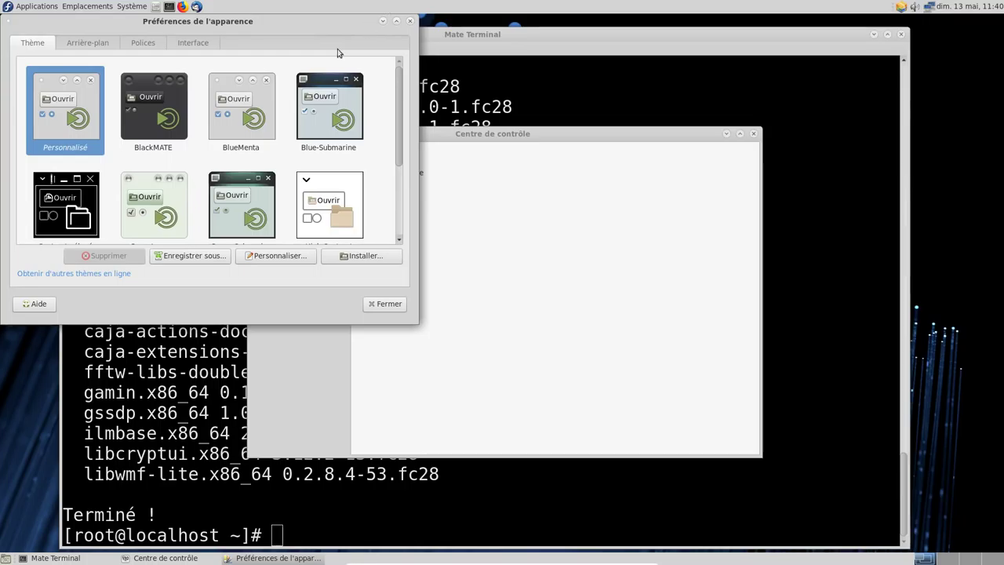
Examine the theme's window border, icon and pointer customisation options, and close the appearance preferences and Control Centre
left_click(255, 256)
left_click(192, 88)
left_click(271, 88)
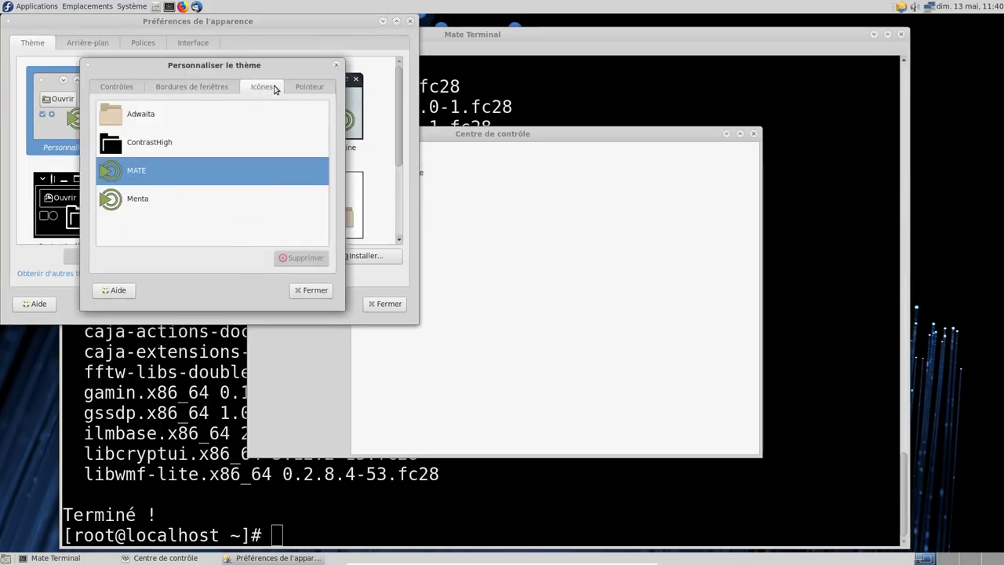
left_click(312, 86)
left_click(336, 66)
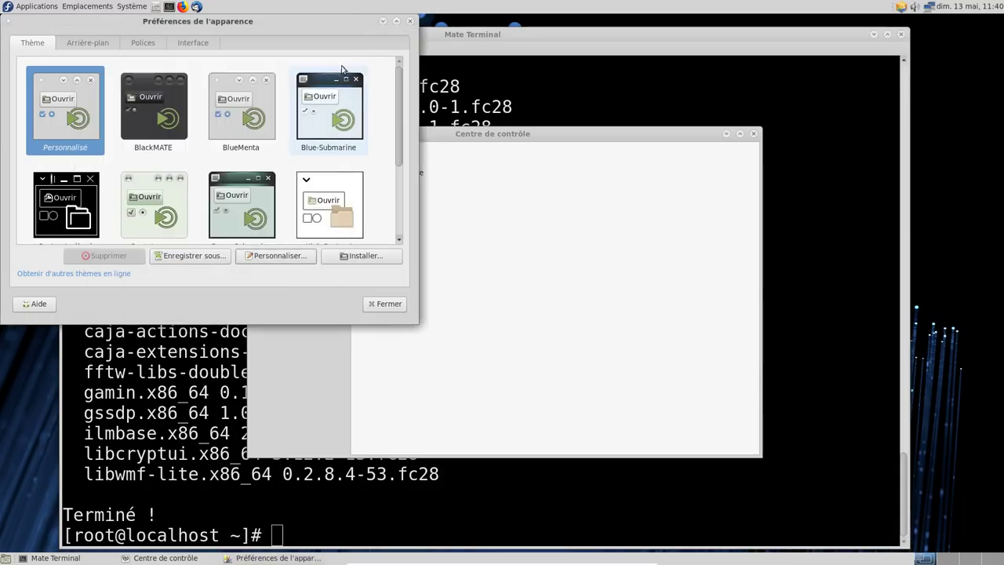
left_click(410, 21)
left_click(753, 134)
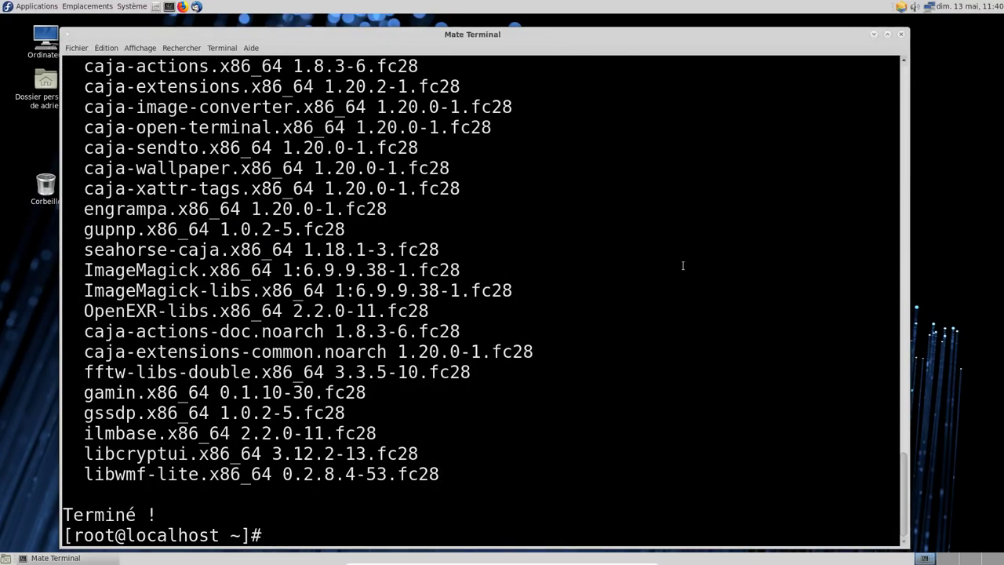
Install the Nemo file manager with dnf install nemo, reviewing the dependency list and accepting with o
type("dnf inst")
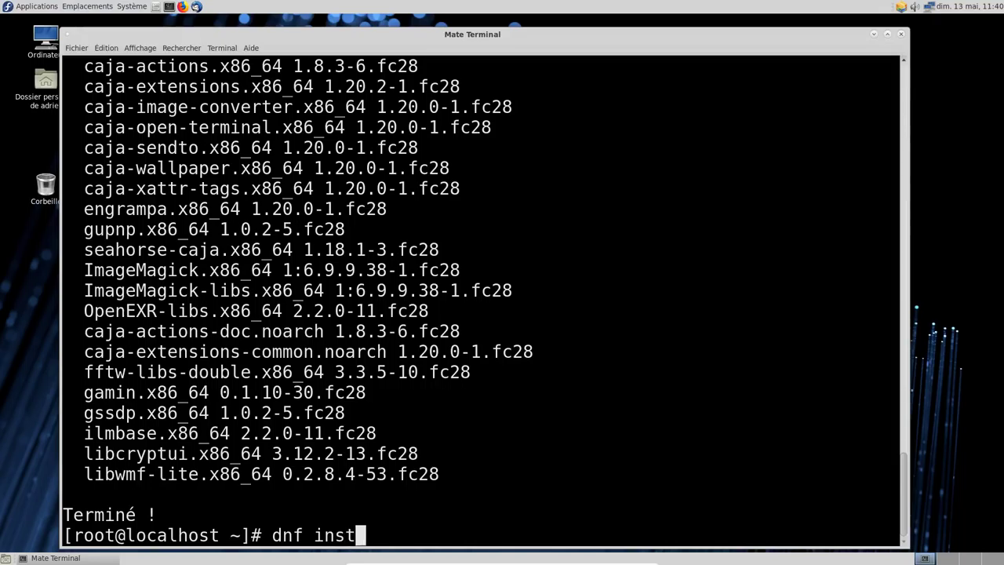
type("all c")
key("BackSpace")
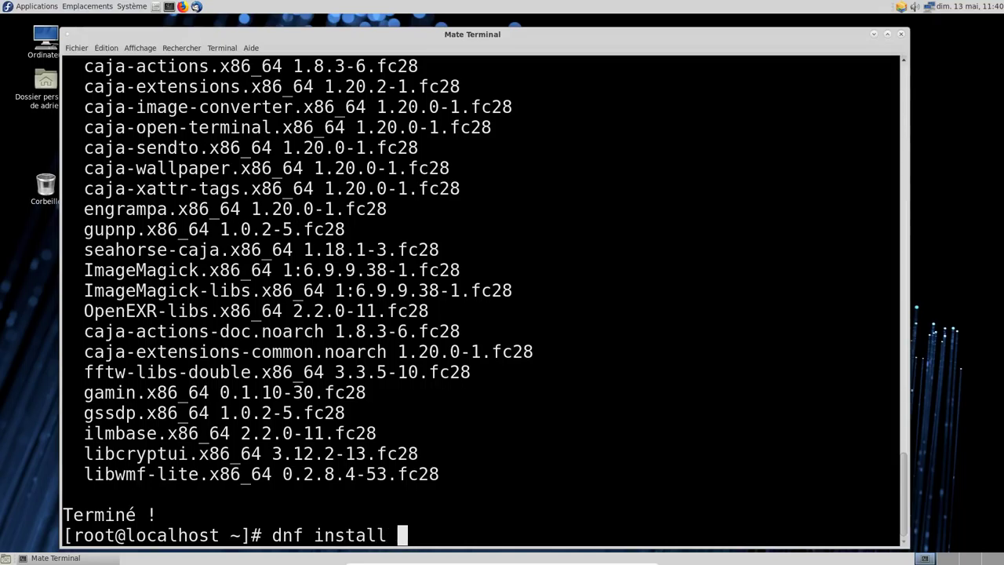
type("nemo")
key("Return")
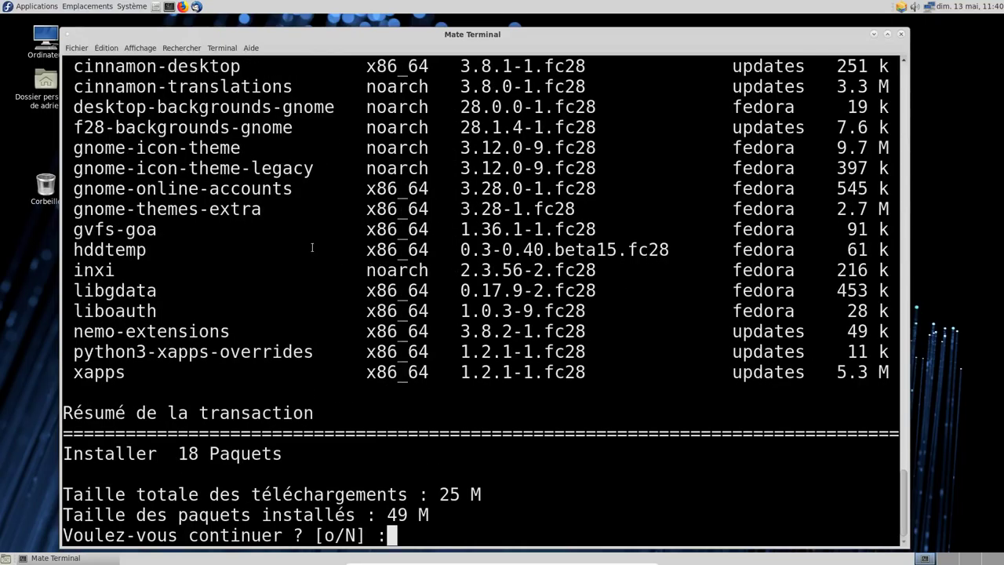
scroll(260, 233, "up", 2)
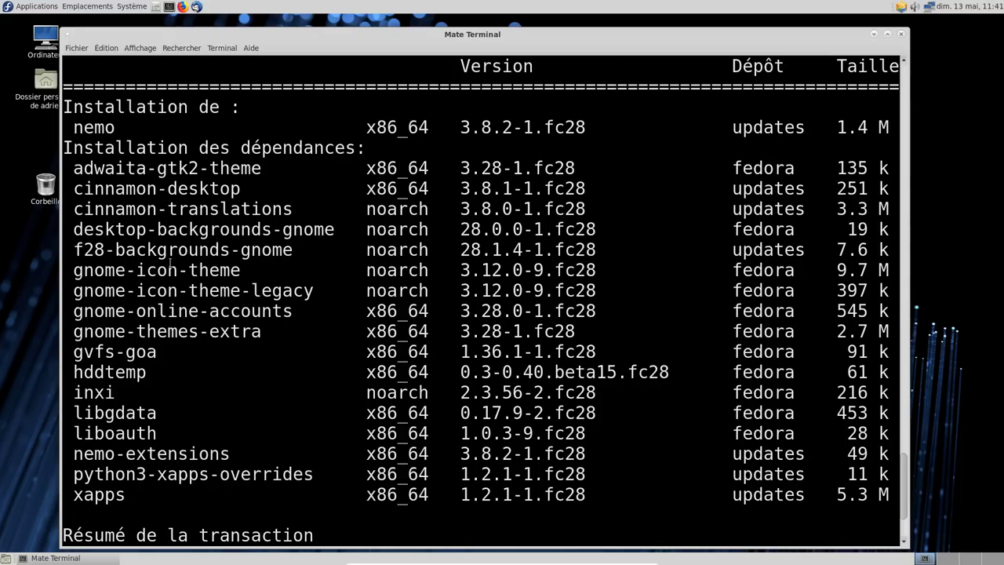
double_click(152, 190)
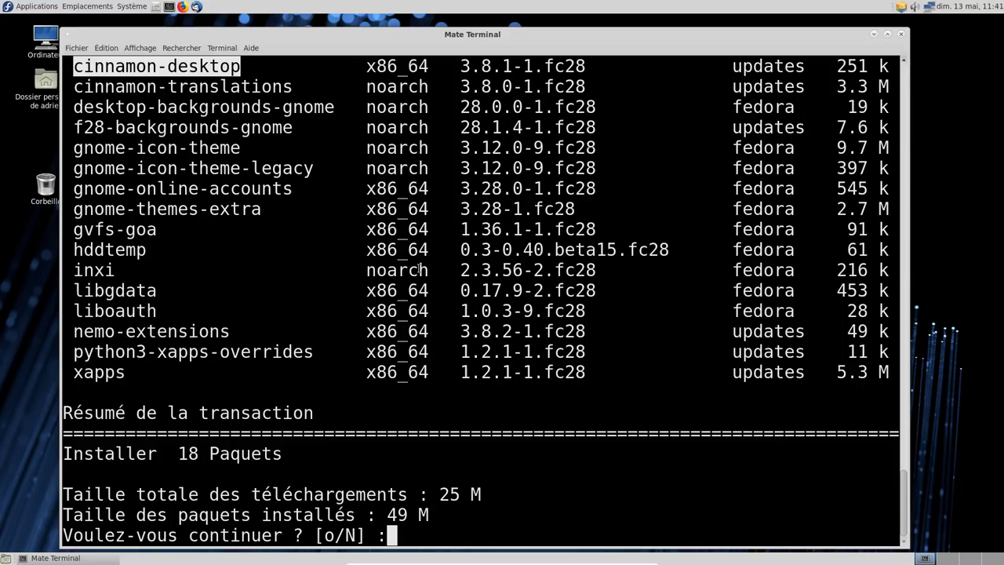
type("o")
key("Return")
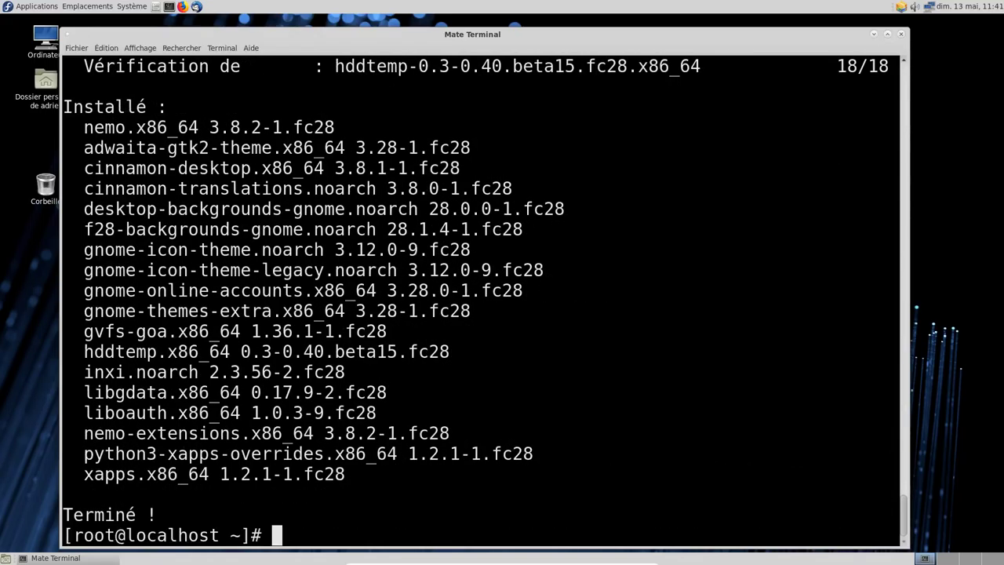
Remove the unneeded packages with dnf autoremove, accepting with o
type("dnf autoremove")
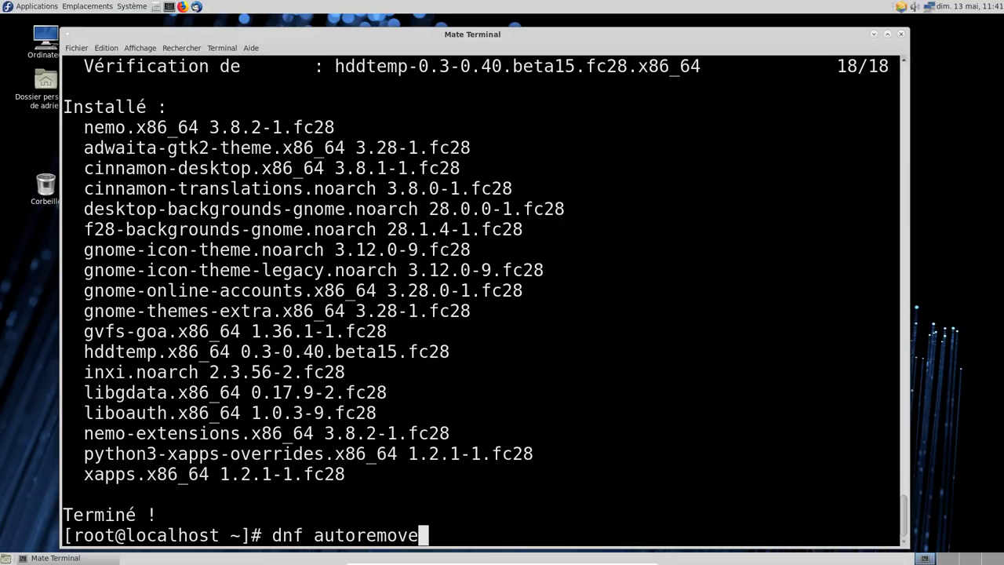
key("Return")
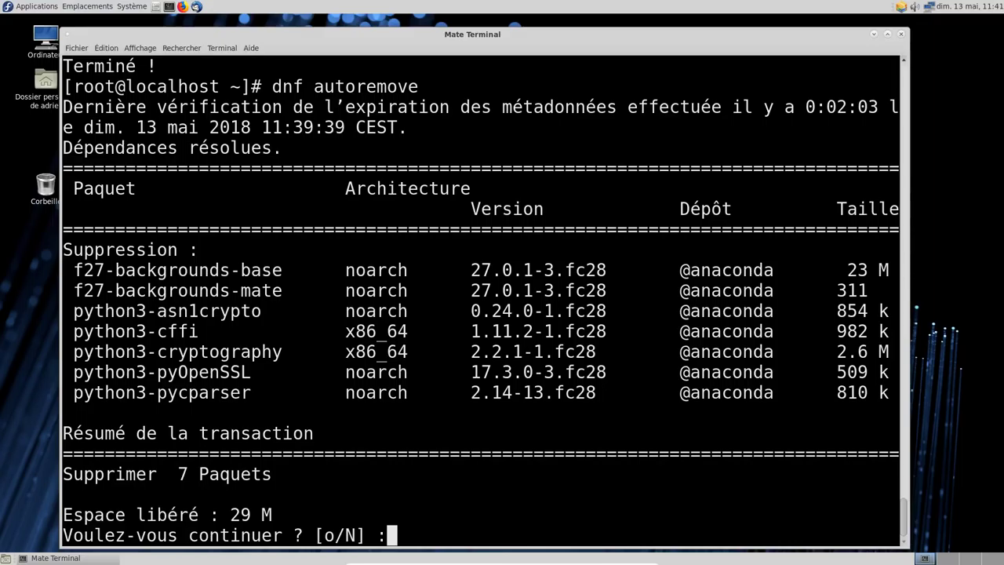
type("o")
key("Return")
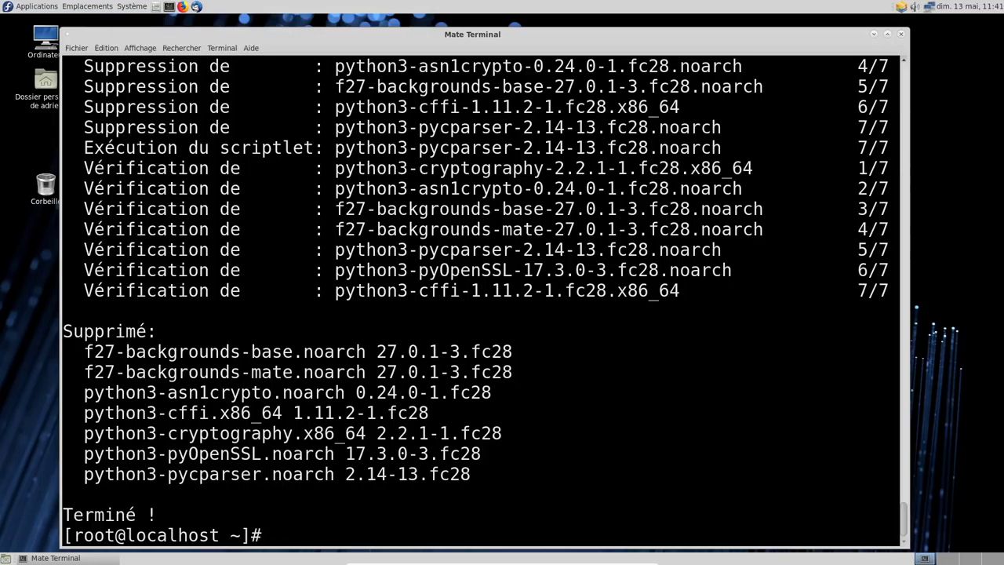
Update all system packages with dnf upgrade, accepting with o, and shift the terminal window slightly to uncover the desktop icons
type("dnf up")
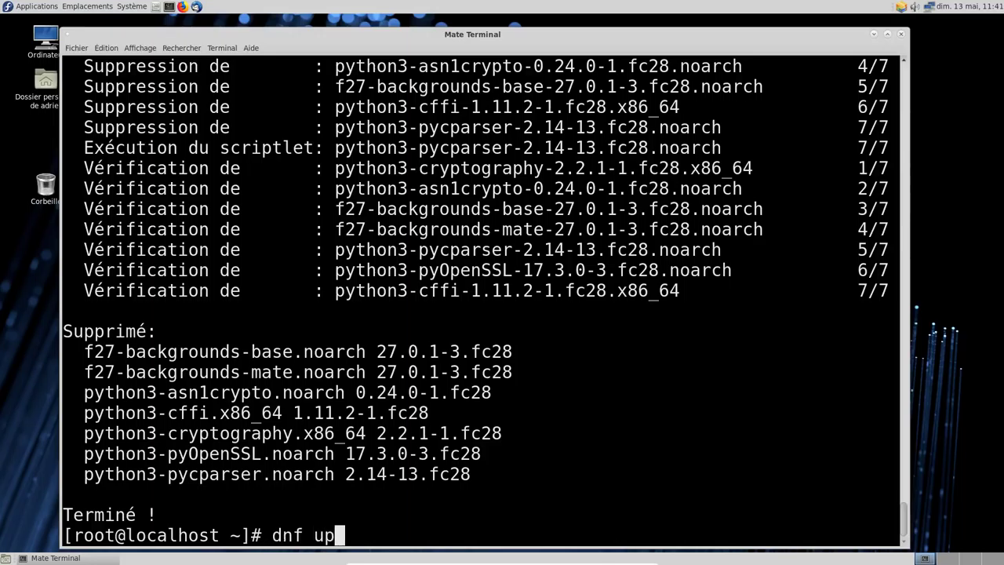
type("grade")
key("Return")
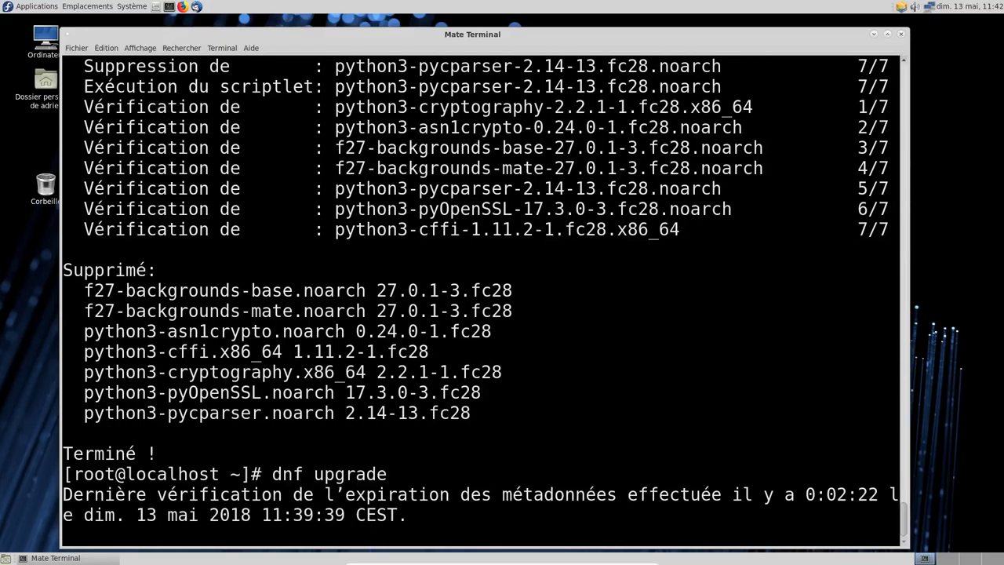
type("o")
key("Return")
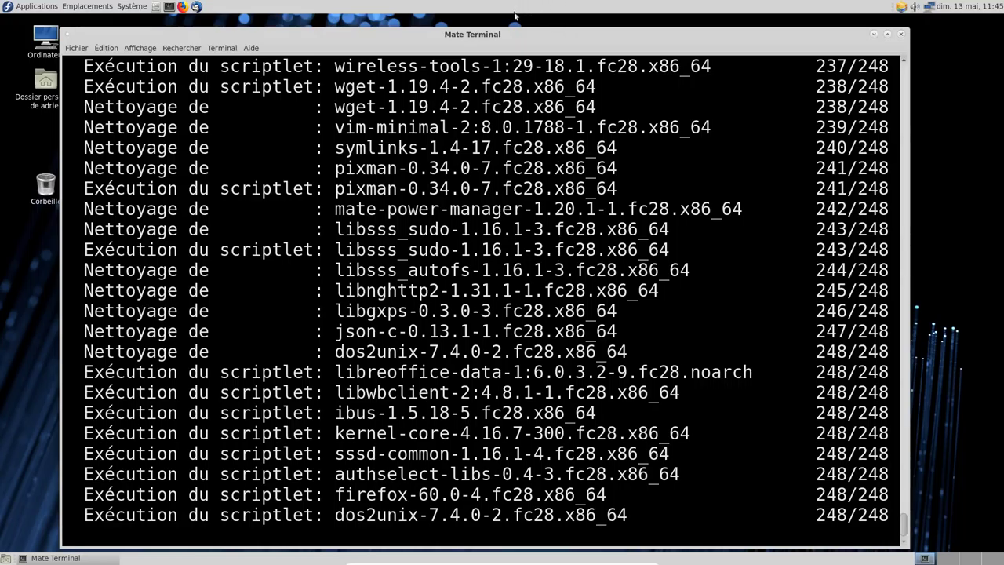
left_click_drag(499, 35, 510, 33)
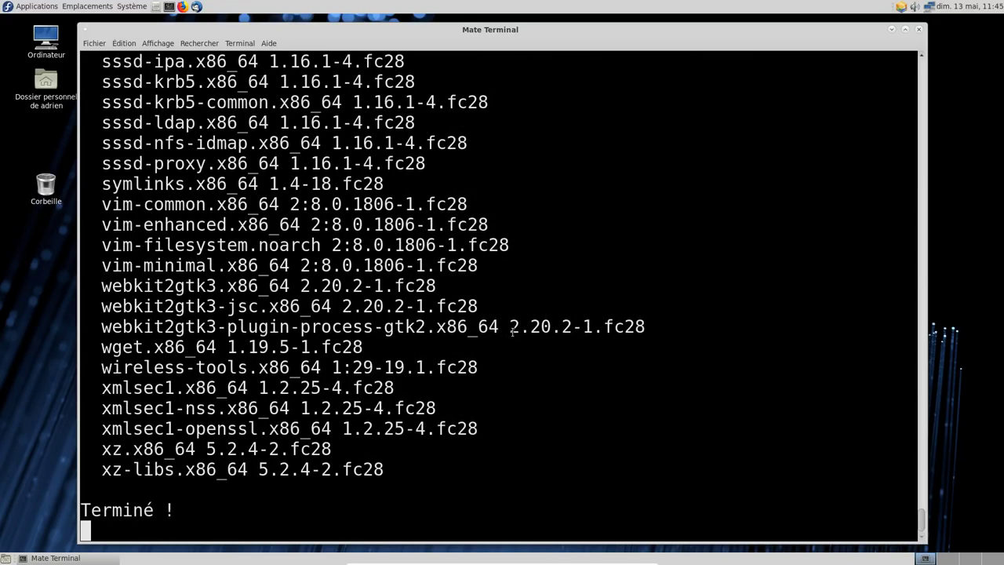
Restart the Fedora virtual machine with the reboot command and let it boot to the login screen
type("reboo")
type("t")
key("Return")
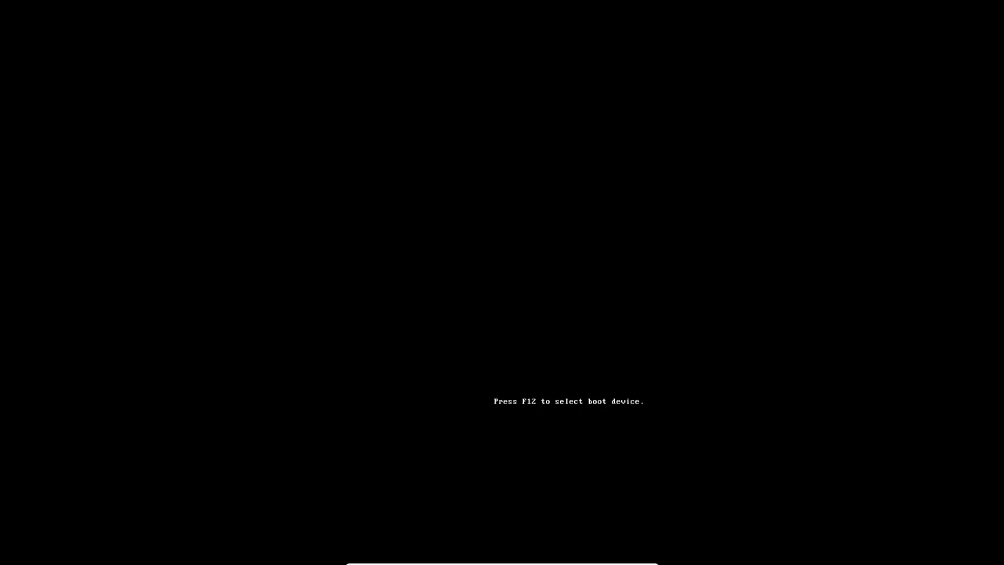
key("Return")
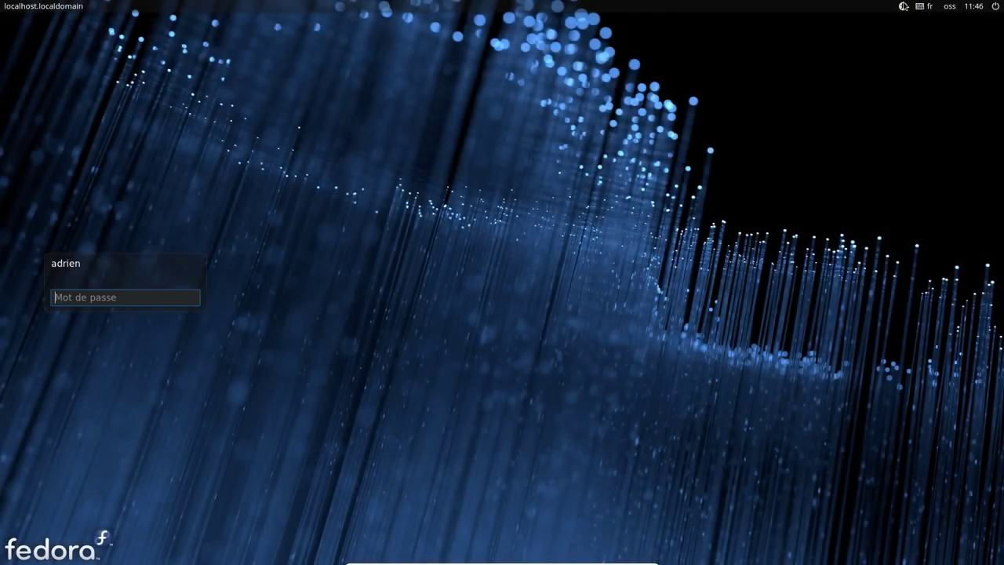
Log in to the Fedora session with the account password
left_click(904, 6)
left_click(904, 6)
left_click(903, 6)
left_click(148, 296)
type("••••••••••••")
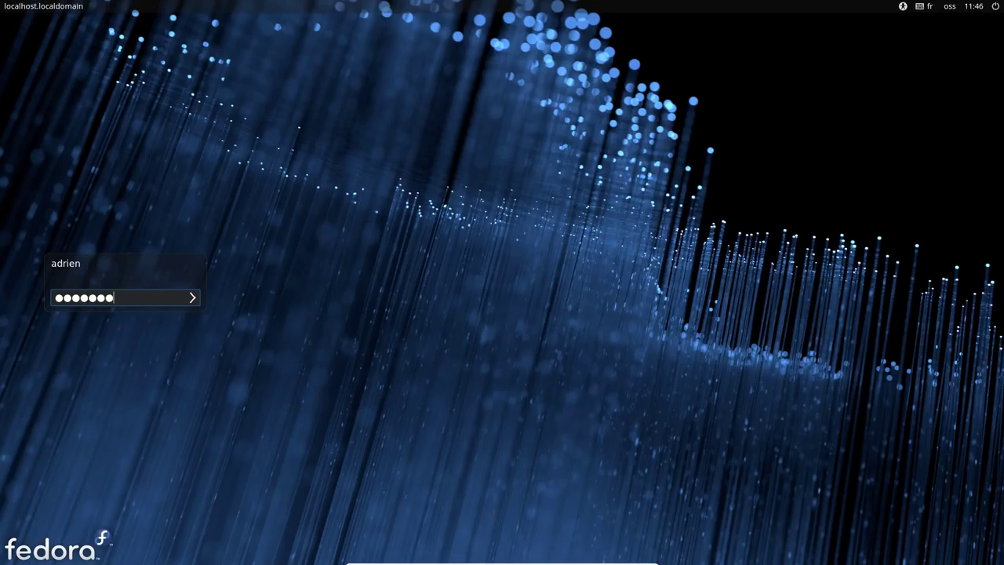
key("Return")
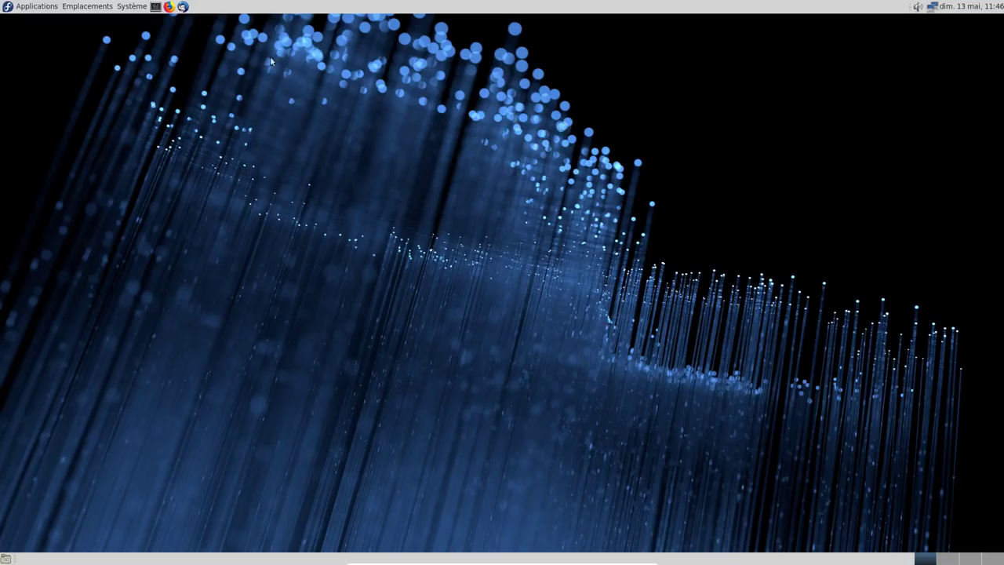
Open the home folder by running its file:/// address from the application launch dialog
left_click(36, 6)
mouse_move(132, 7)
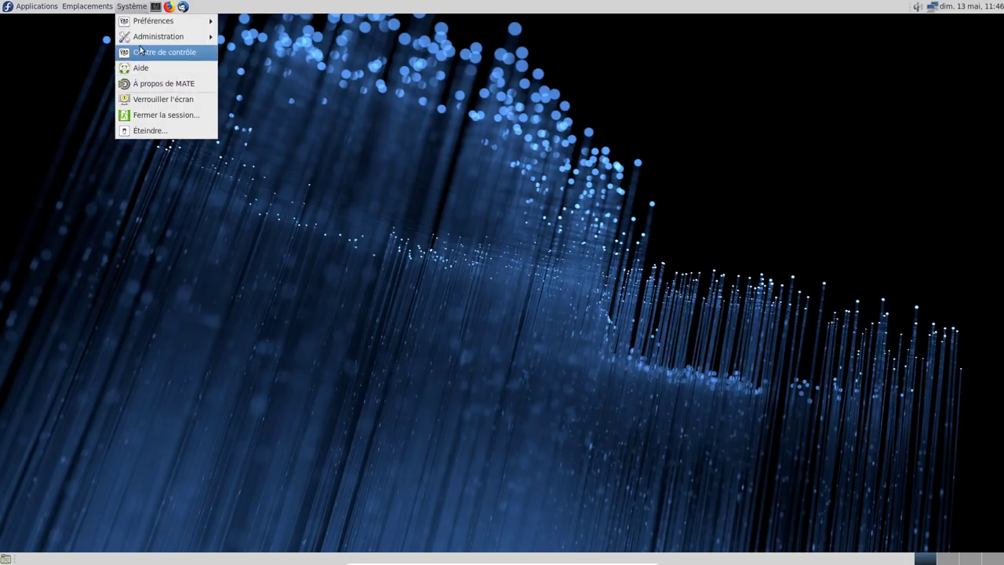
key("Escape")
key("alt+F2")
type("fil")
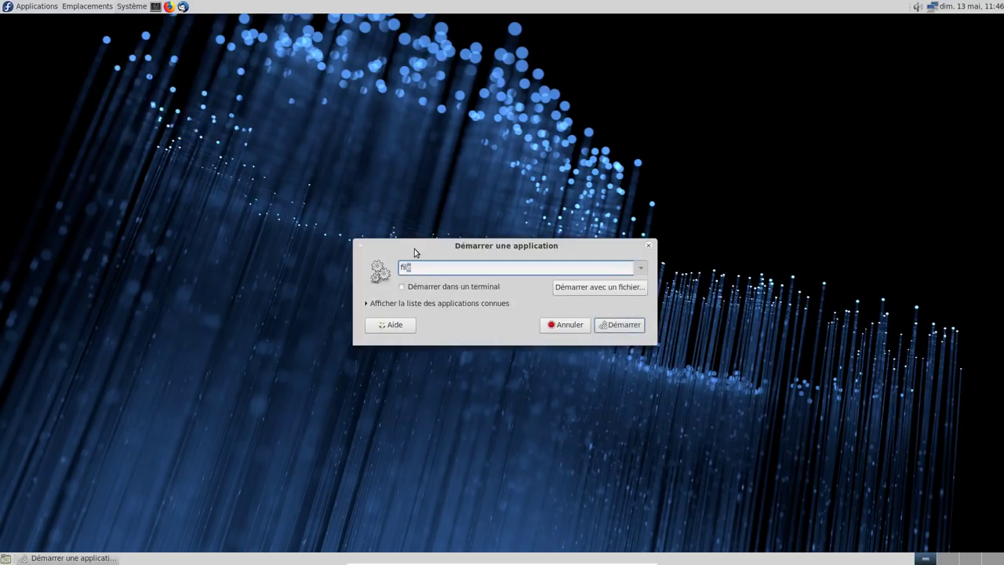
type("e:///home/fedora")
key("Return")
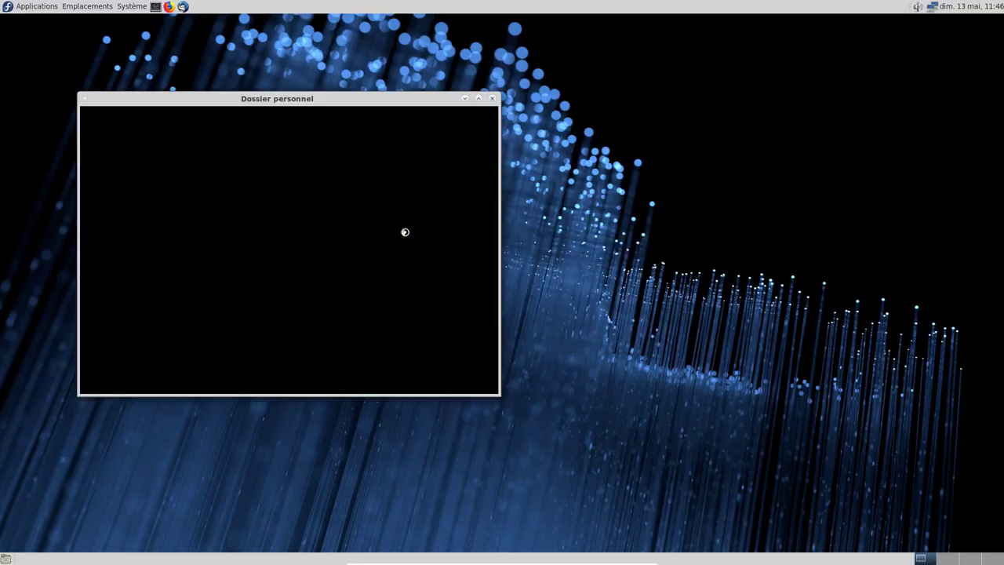
Check the file manager's name and version in its About information, and close the home folder window
left_click(250, 113)
left_click(254, 143)
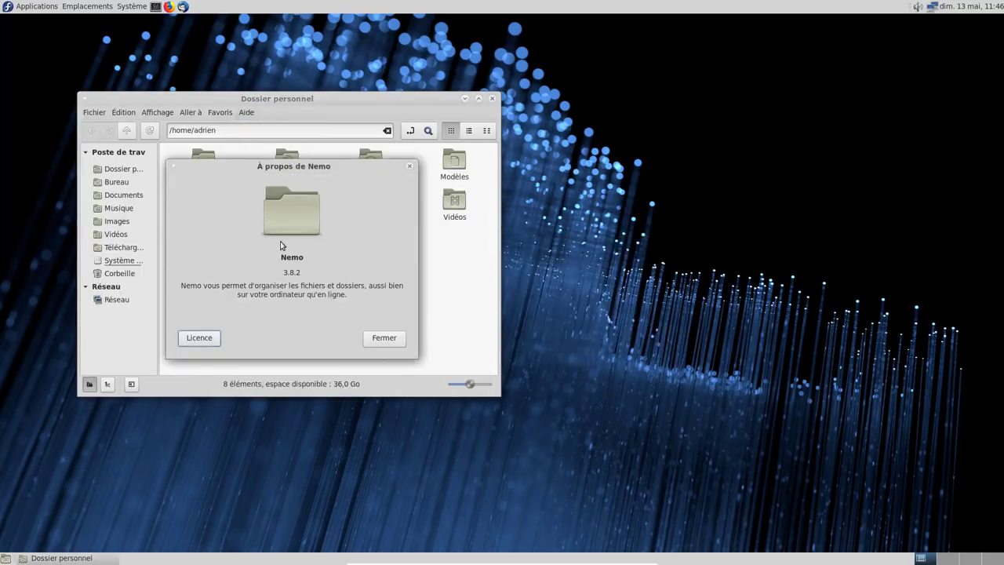
left_click(384, 338)
left_click(492, 98)
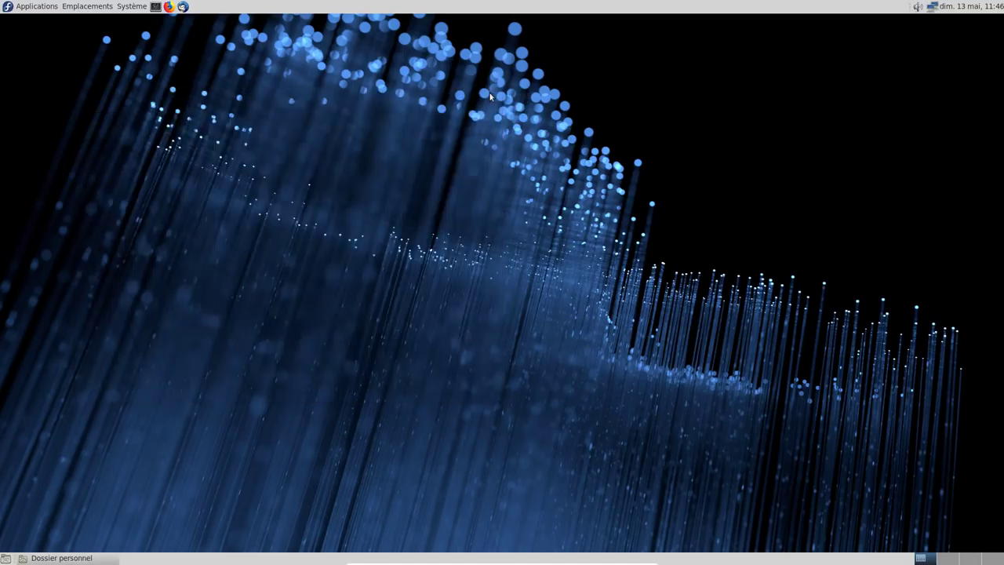
Shut down the Fedora virtual machine from its MATE session
left_click(44, 8)
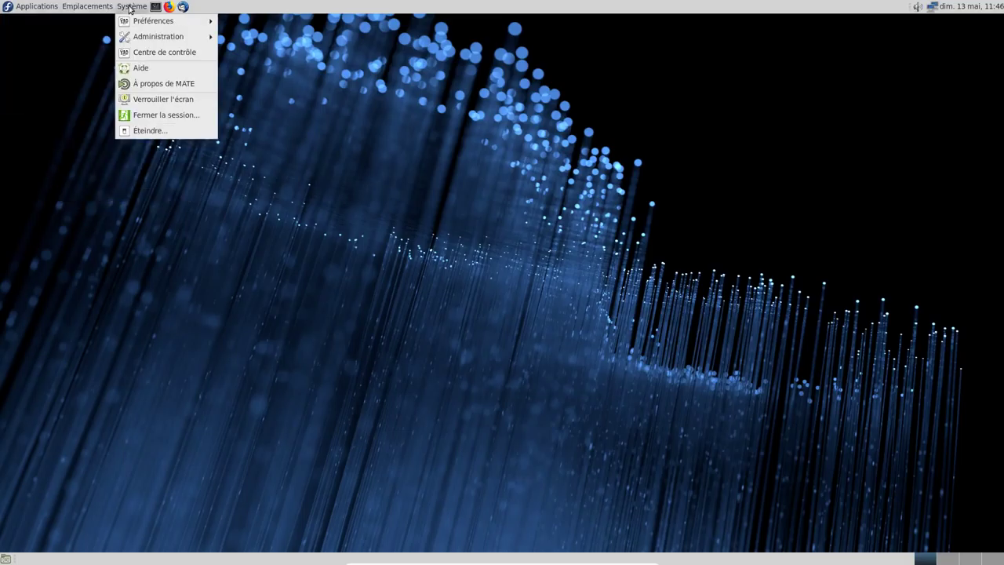
left_click(149, 131)
left_click(626, 332)
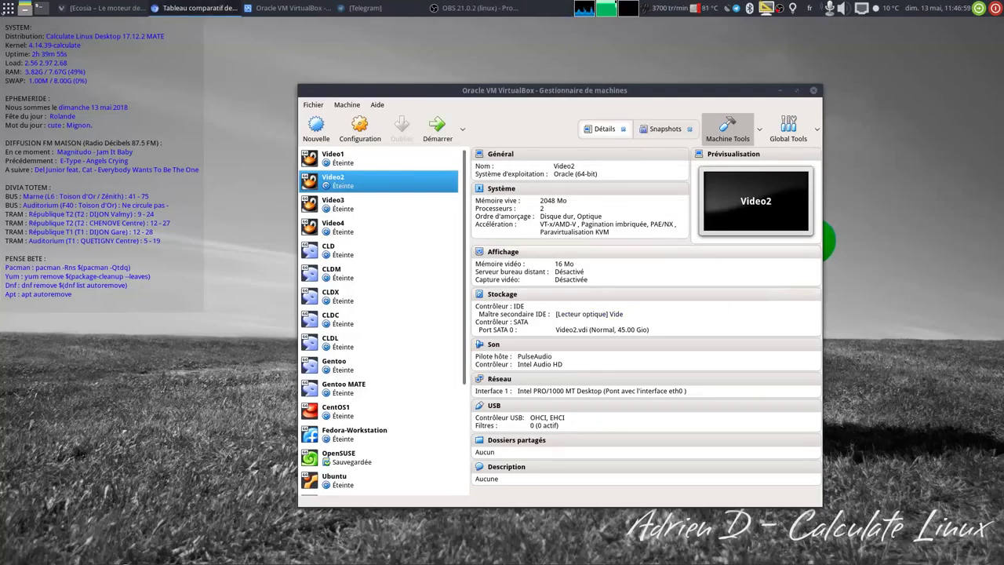
Open the VirtualBox manager on the host and start the Video3 virtual machine
key("alt+Tab")
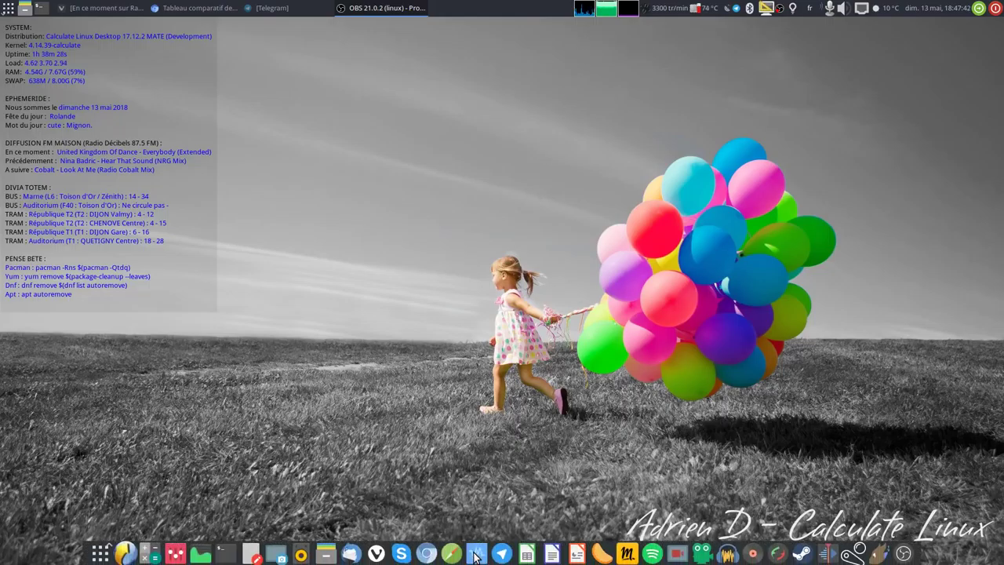
left_click(478, 552)
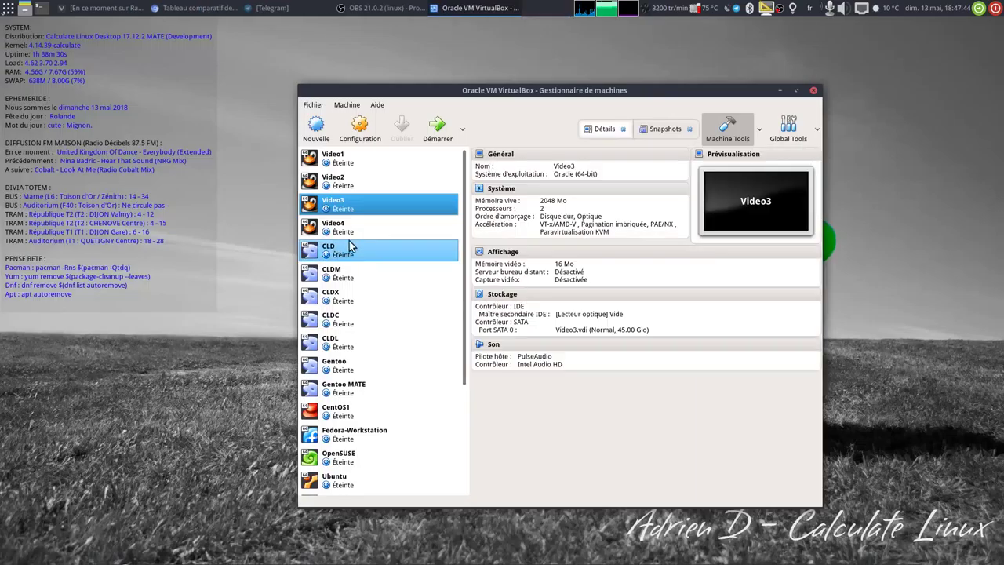
double_click(385, 209)
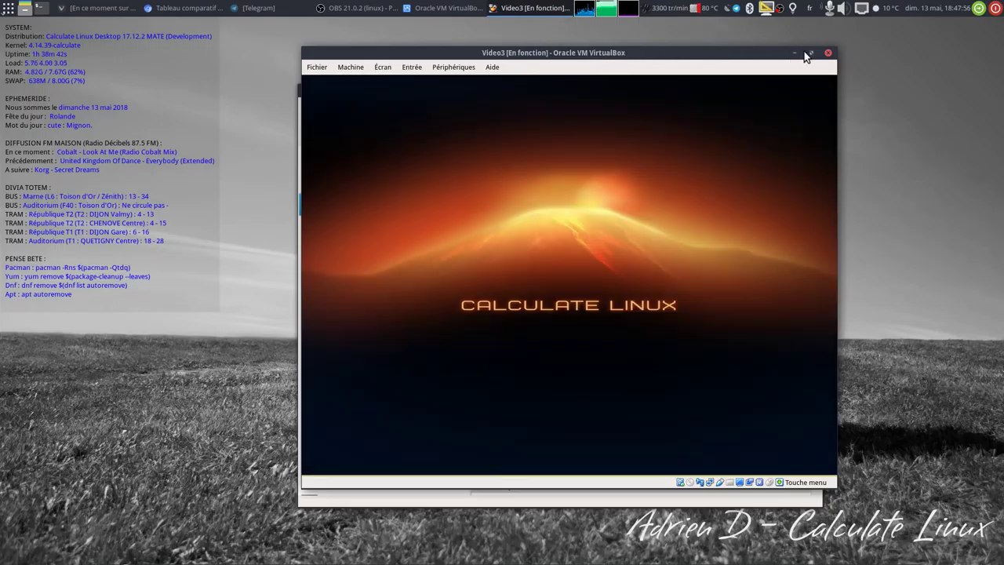
Power off the Video3 virtual machine, and start Video4 in a maximized window with its Manjaro Linux boot entry
left_click(829, 56)
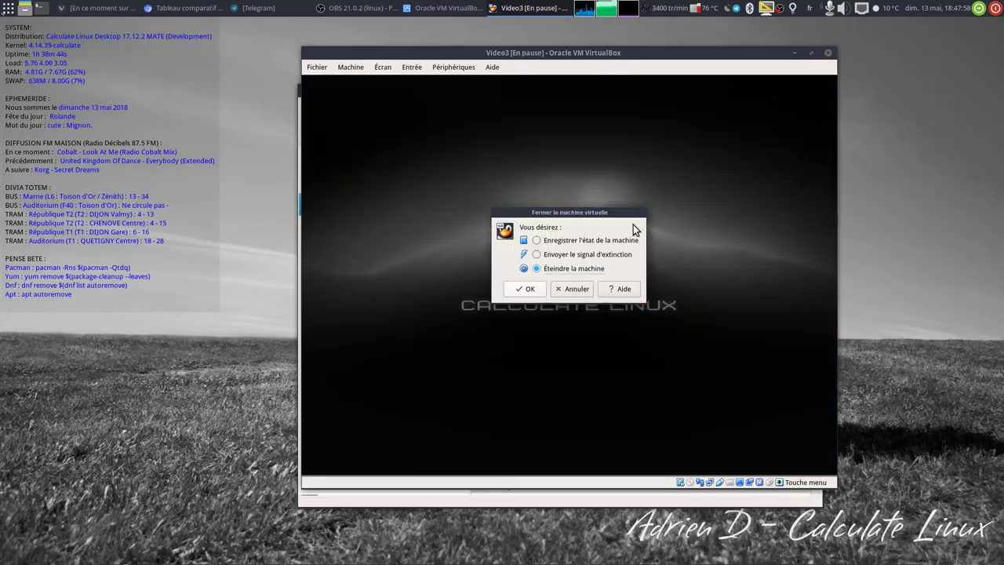
left_click(541, 295)
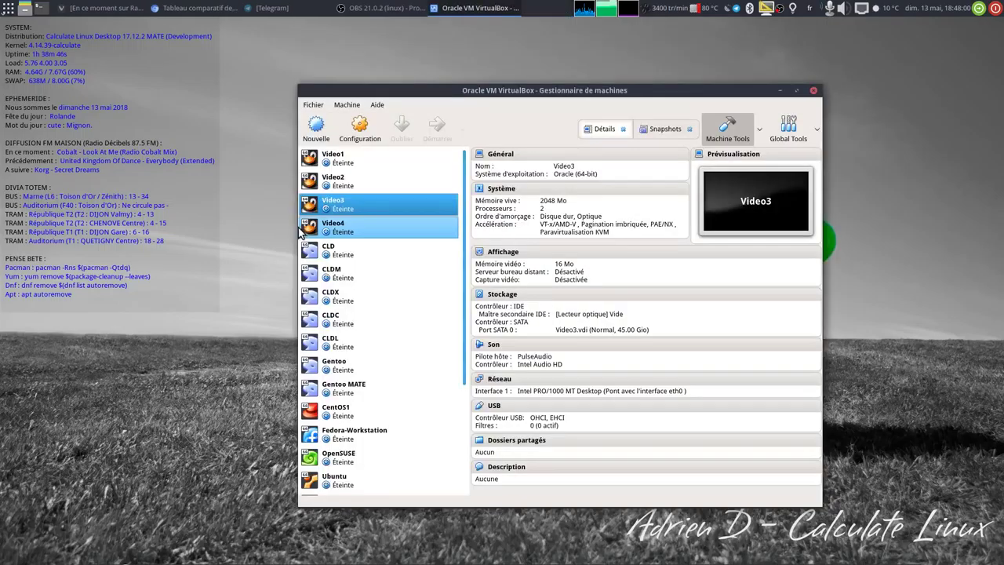
double_click(336, 228)
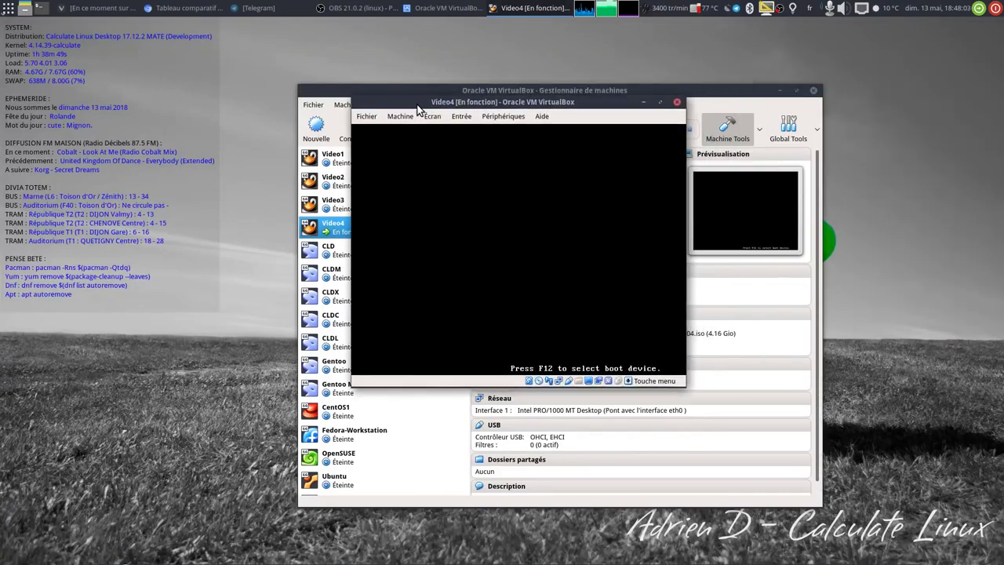
double_click(417, 105)
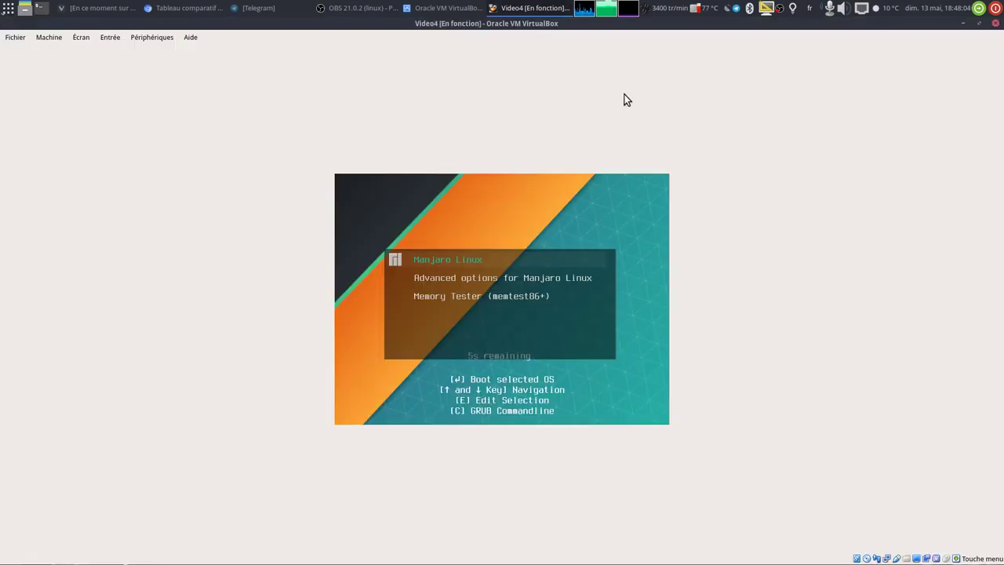
key("Return")
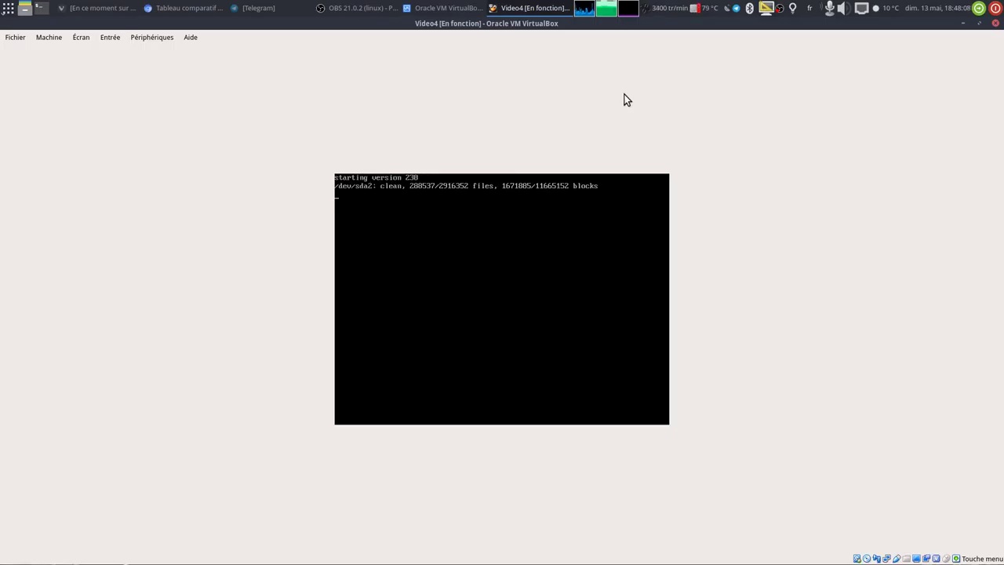
key("alt+Tab")
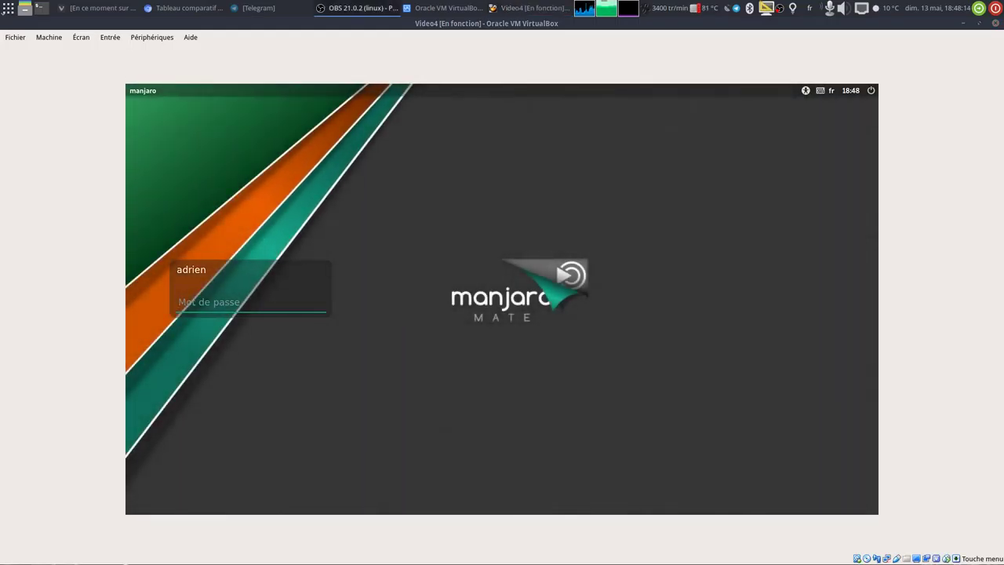
Log in to the Manjaro MATE session with the account password and put the virtual machine in full screen
left_click(600, 146)
type("••")
key("BackSpace")
type("••••••••••••")
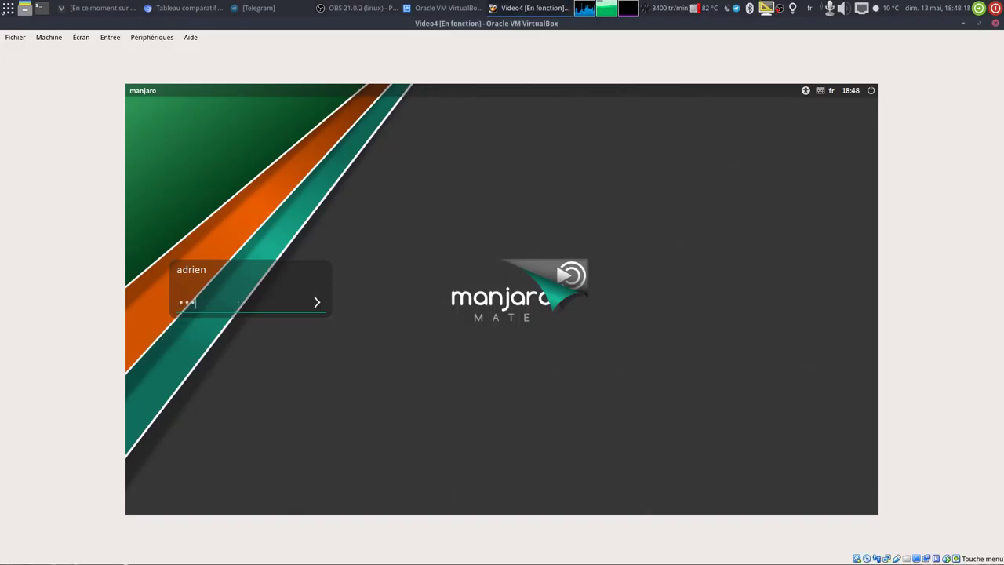
key("Return")
key("ctrl+f")
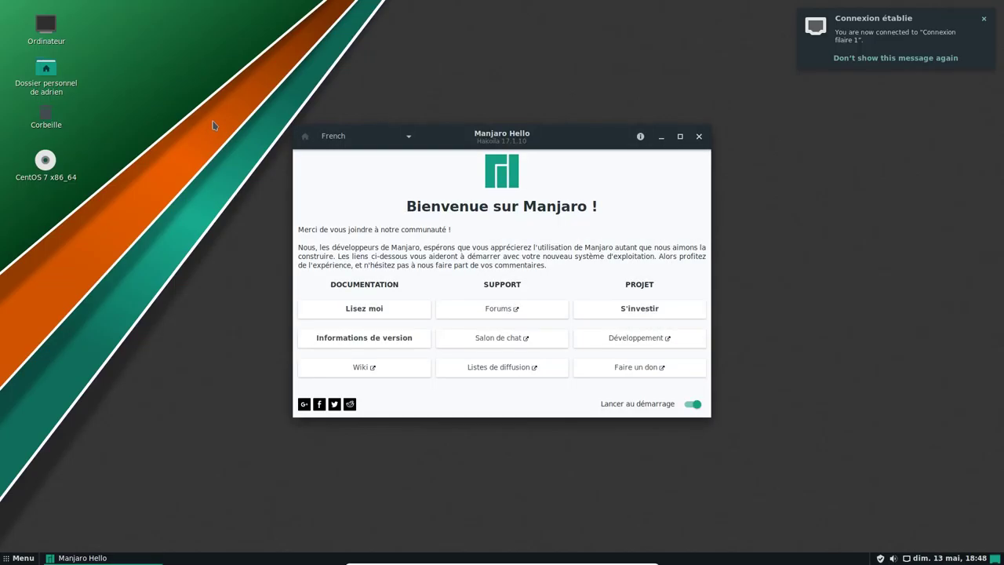
Close the Manjaro Hello welcome window and open a terminal with enlarged text
left_click(698, 137)
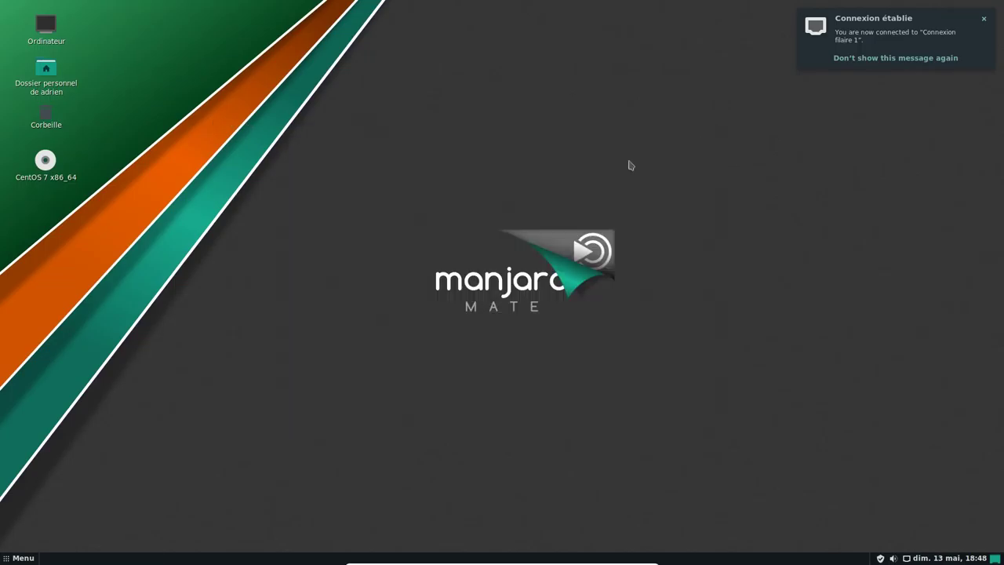
left_click(18, 559)
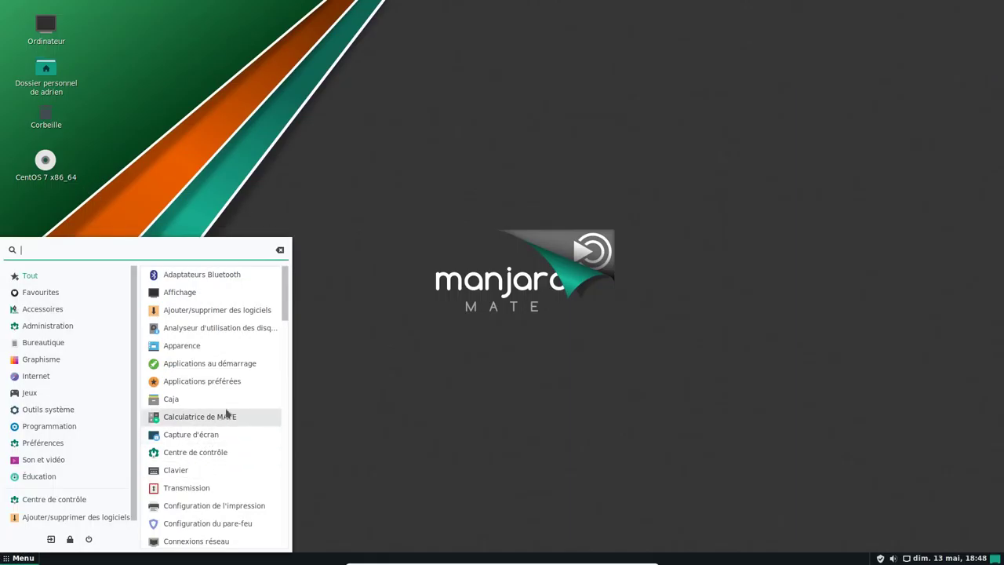
type("termi")
key("Return")
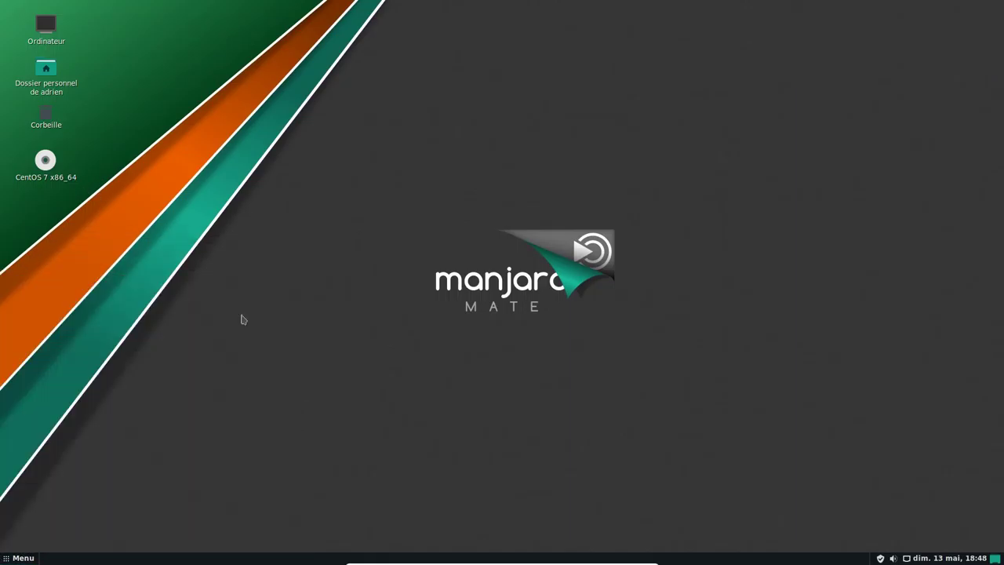
key("ctrl+plus")
key("ctrl+plus")
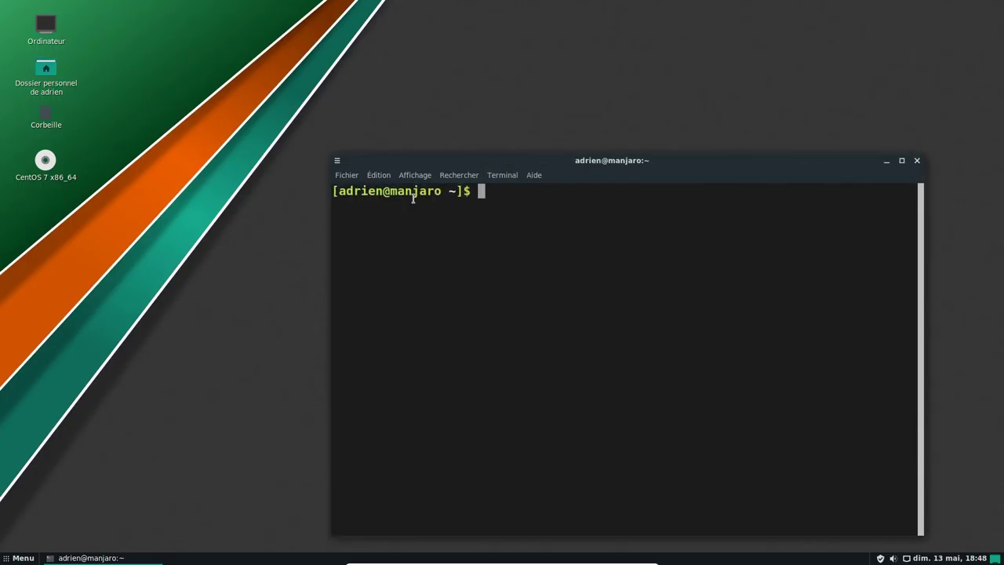
Switch the terminal to root using su - and the root password, and move its window nearer the screen's centre
type("su -")
key("Return")
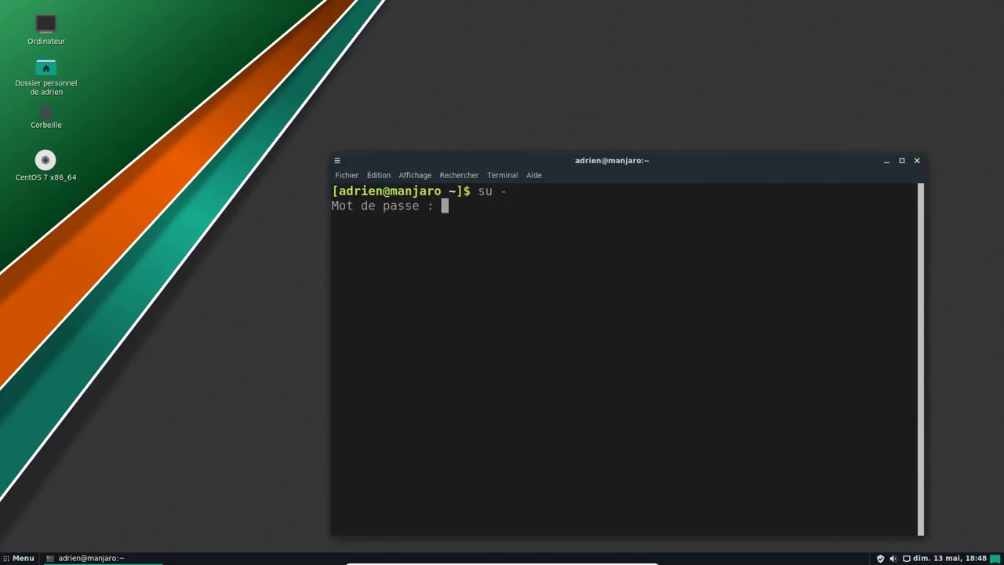
key("Return")
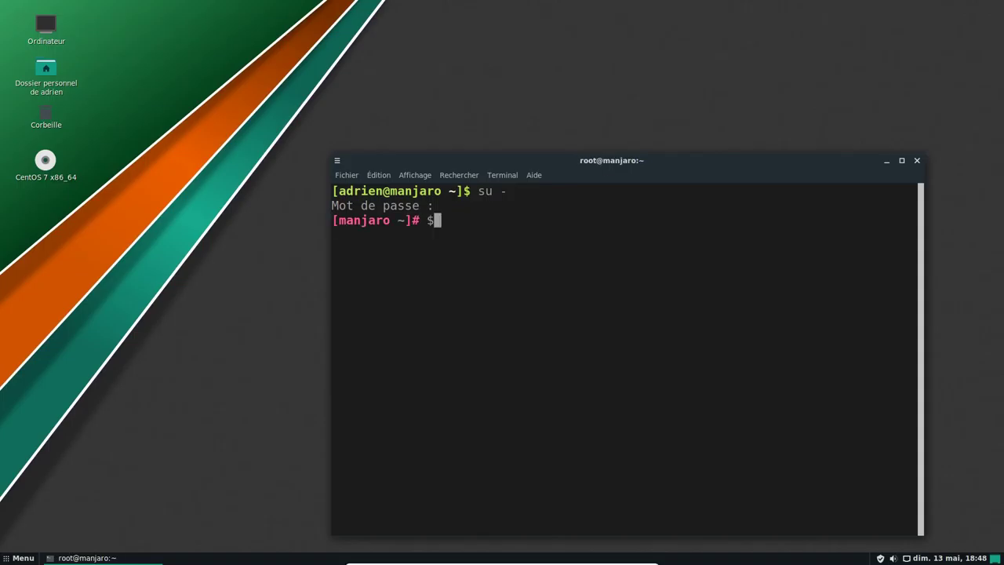
left_click_drag(440, 170, 298, 71)
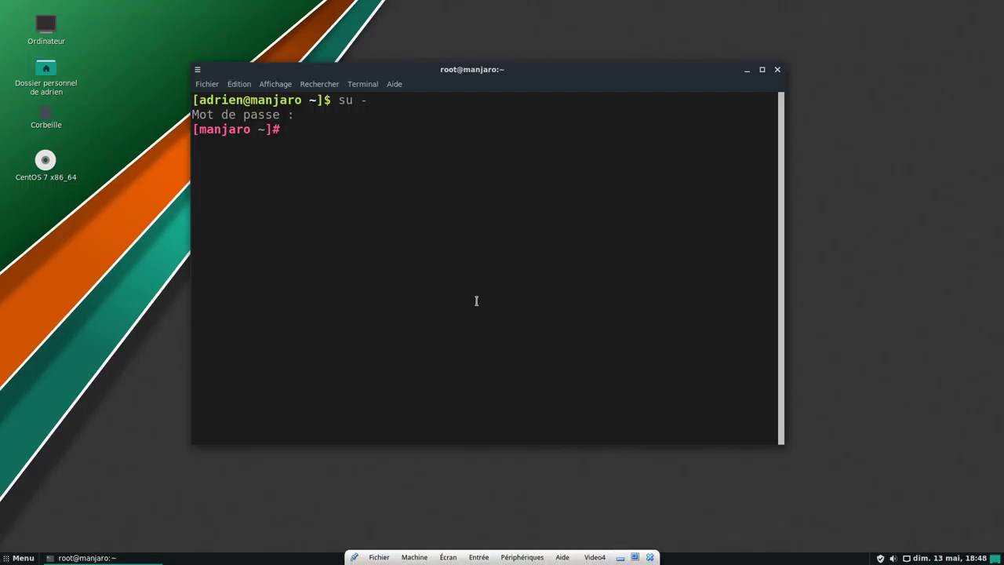
Run pacman -Rcs caja in the Video4 root terminal to remove Caja with its dependent packages
left_click(621, 556)
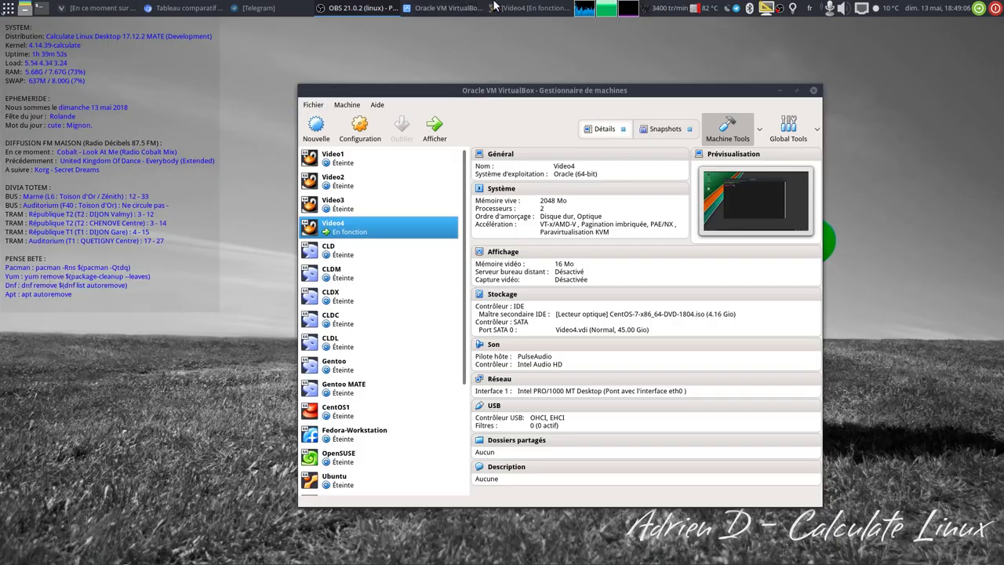
left_click(522, 10)
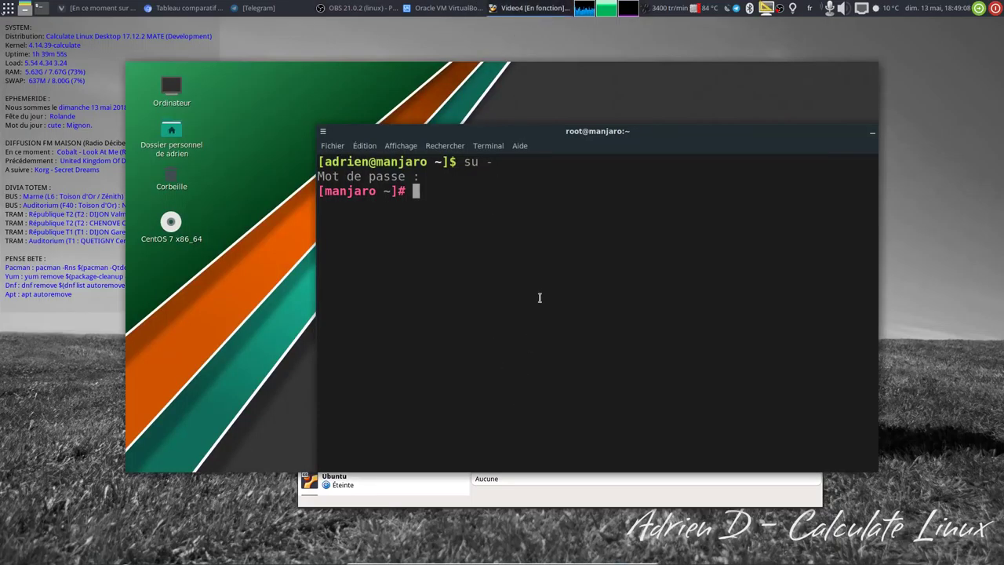
type("packman")
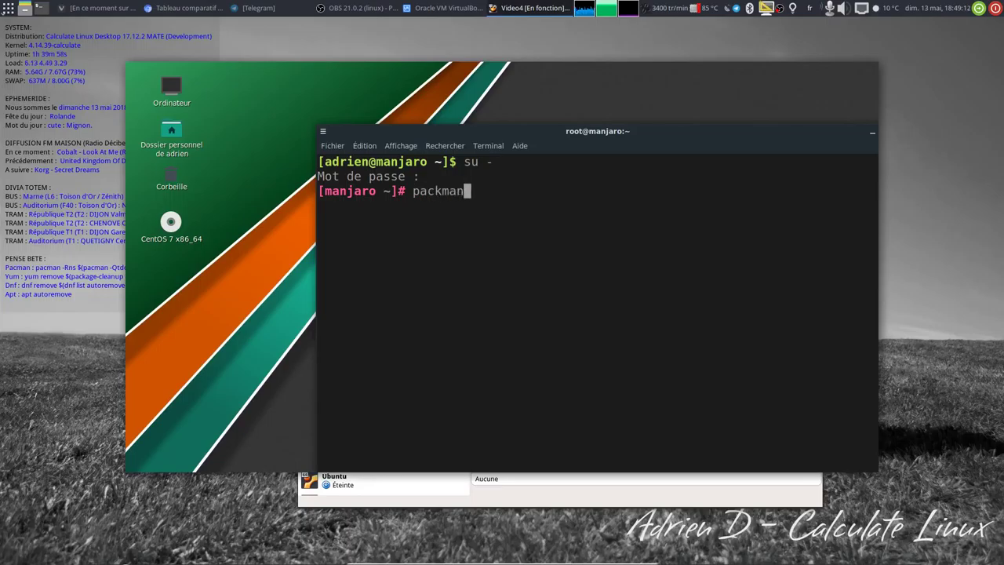
key("BackSpace")
key("BackSpace")
key("BackSpace")
key("BackSpace")
type("man")
key("Tab")
key("Tab")
type("-Rcs")
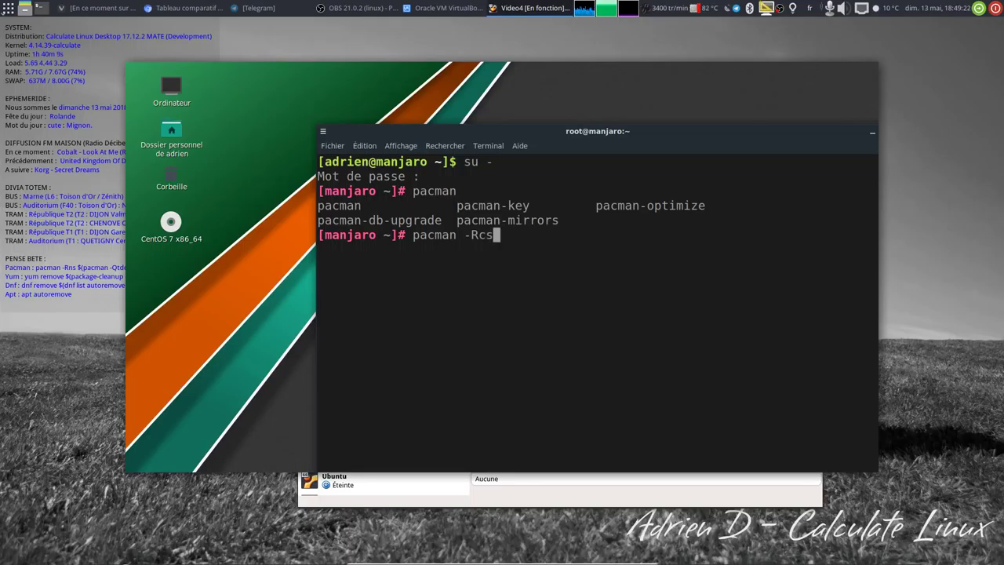
type("caja")
key("BackSpace")
key("BackSpace")
key("BackSpace")
key("BackSpace")
key("BackSpace")
type("s caja")
key("Return")
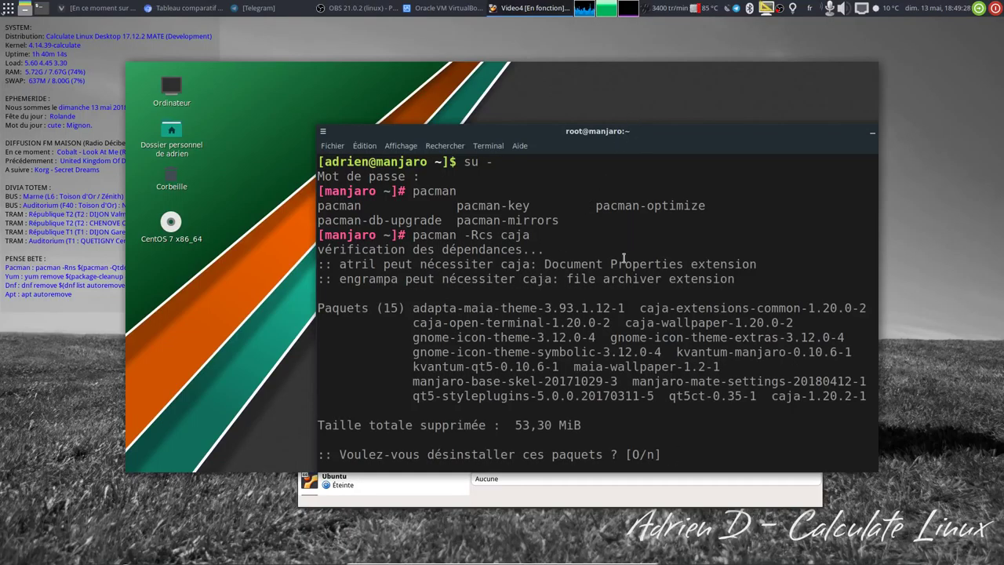
Review the packages listed for removal, including manjaro-base-skel, manjaro-mate-settings and adapta-maia-theme, and confirm the uninstallation with o
key("ctrl+f")
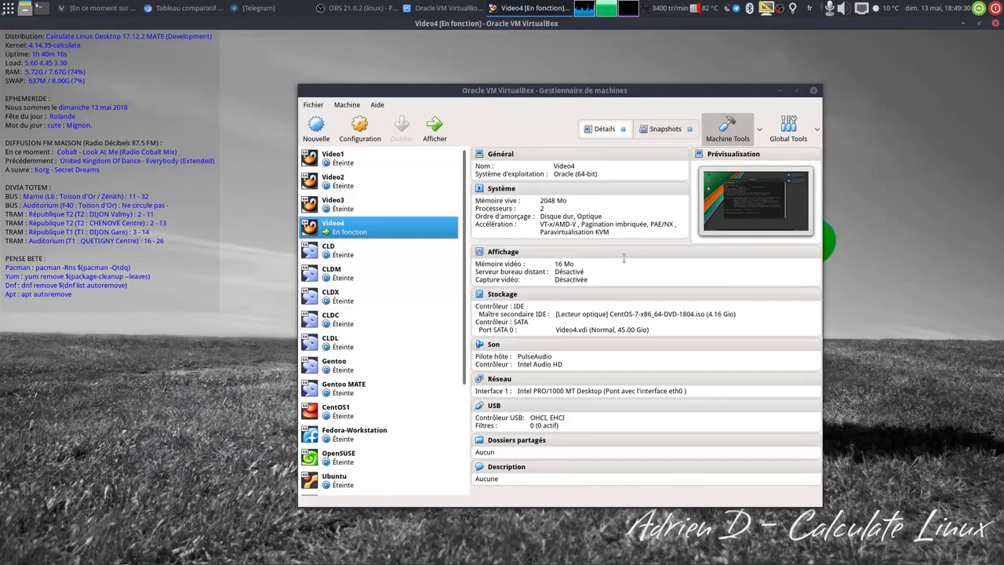
key("ctrl+f")
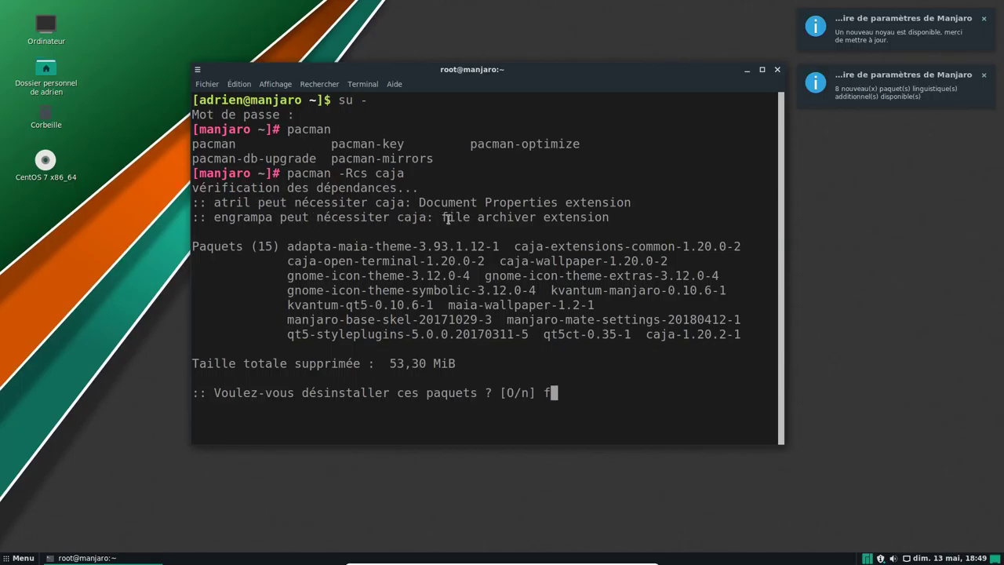
key("BackSpace")
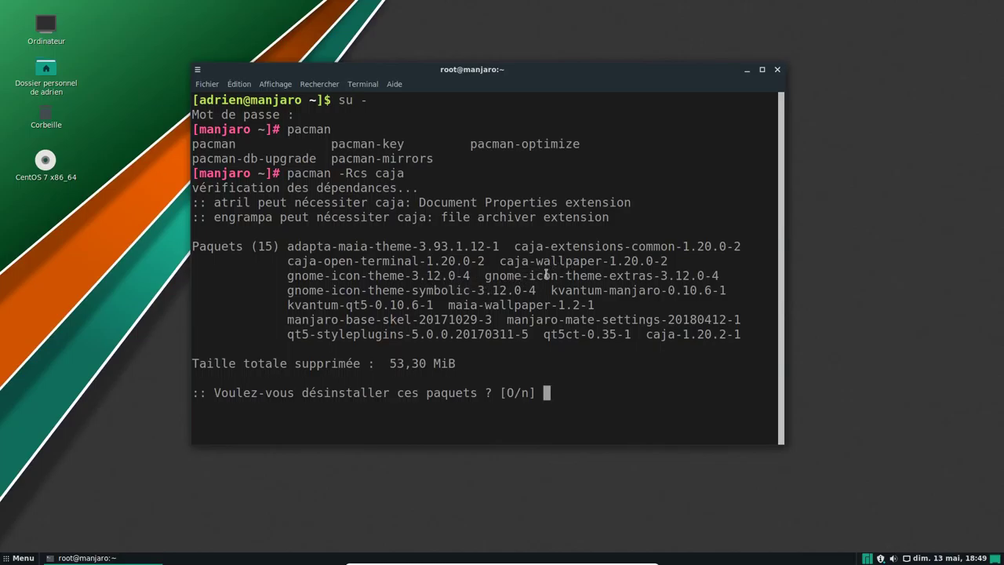
double_click(372, 322)
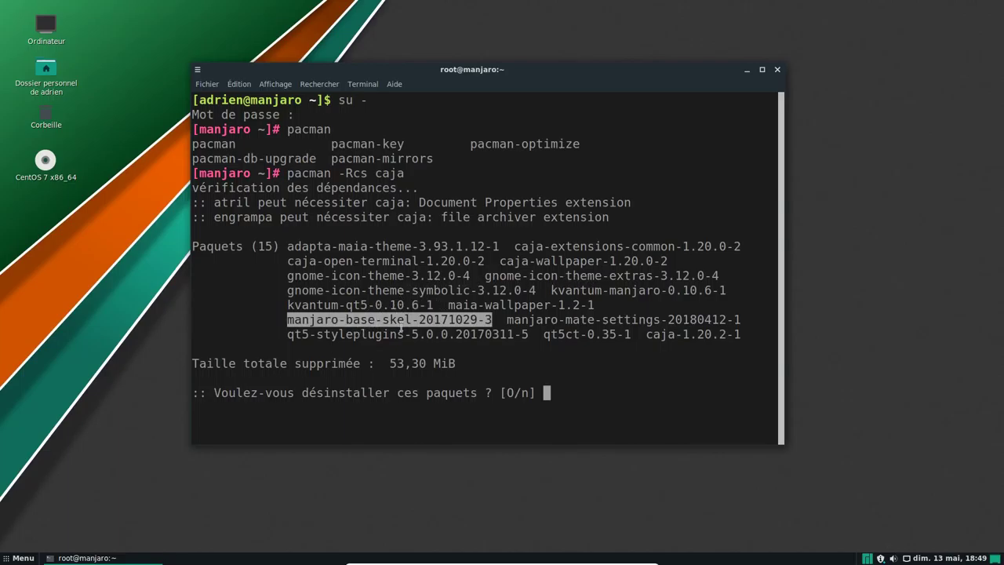
double_click(641, 321)
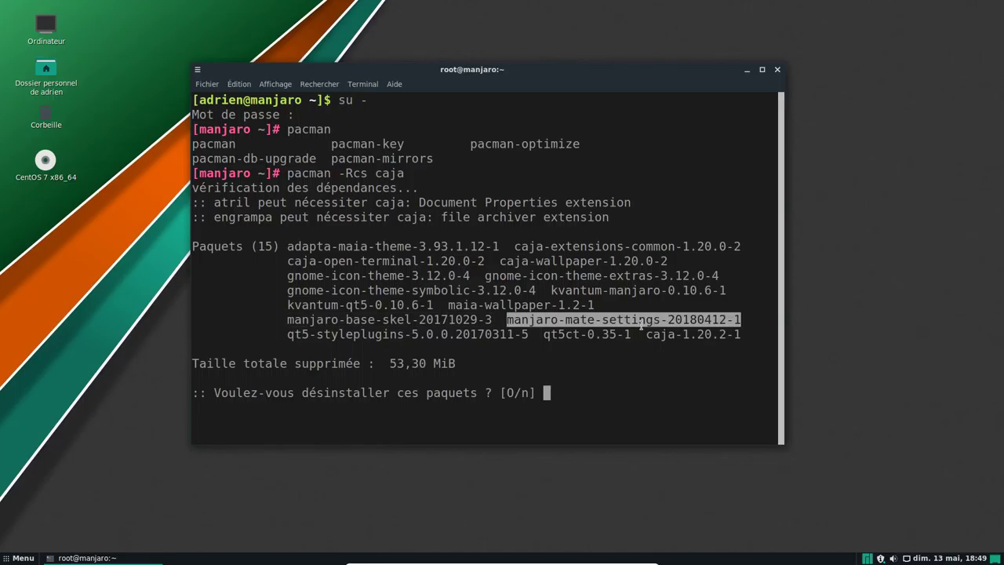
double_click(668, 335)
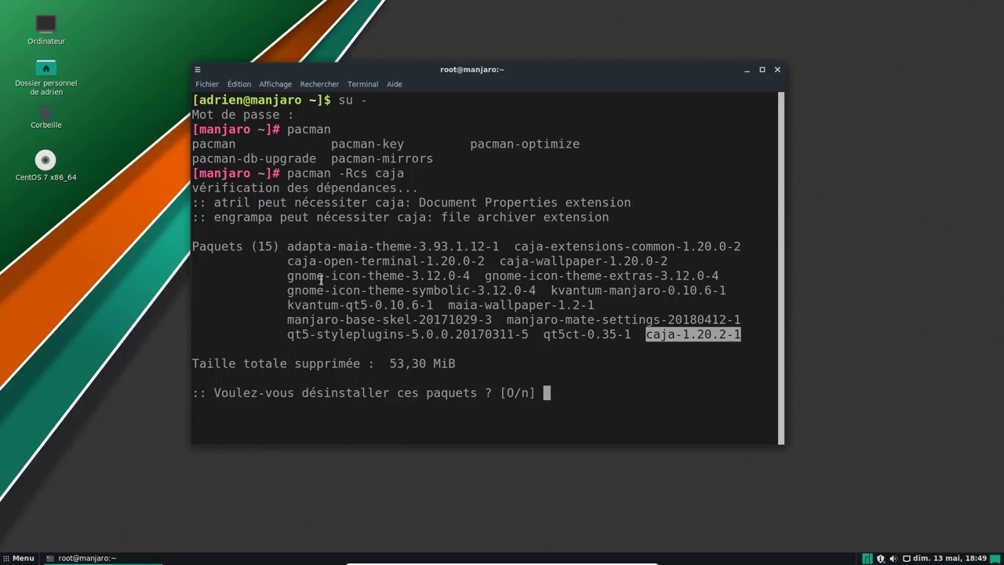
double_click(350, 248)
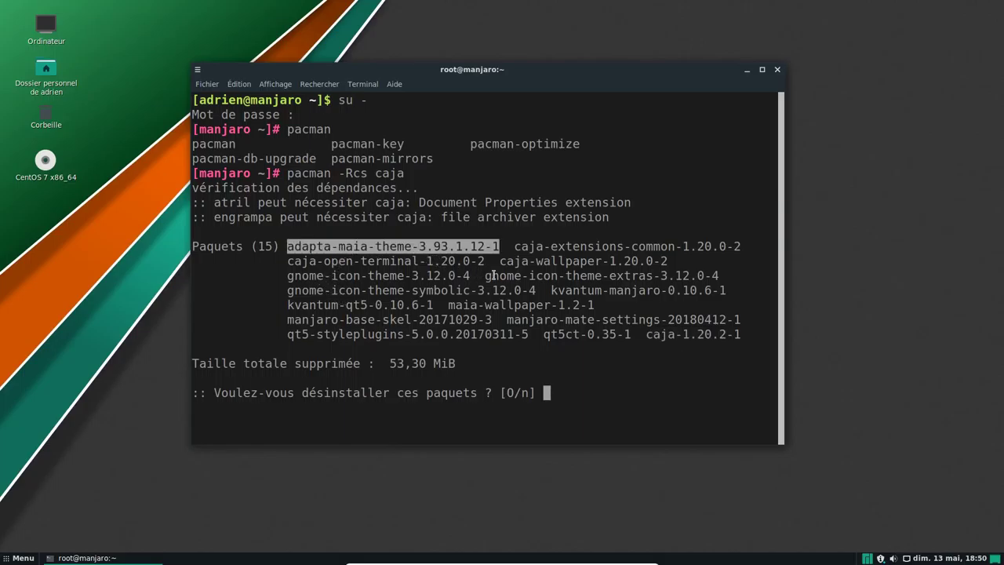
left_click(512, 278)
type("o")
key("Return")
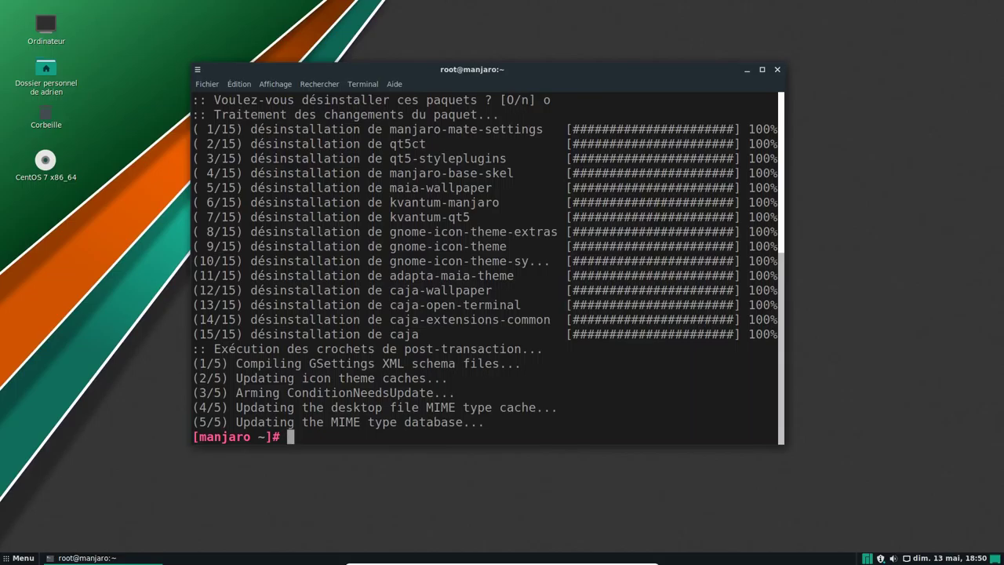
Install Nemo with pacman -S nemo and confirm the installation with o
type("pacman ")
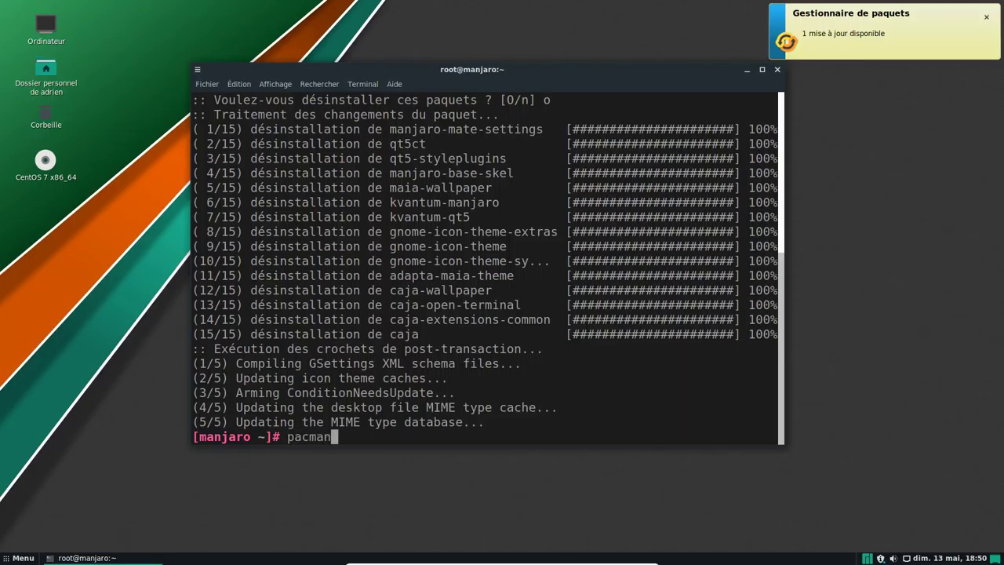
type("-S nemo")
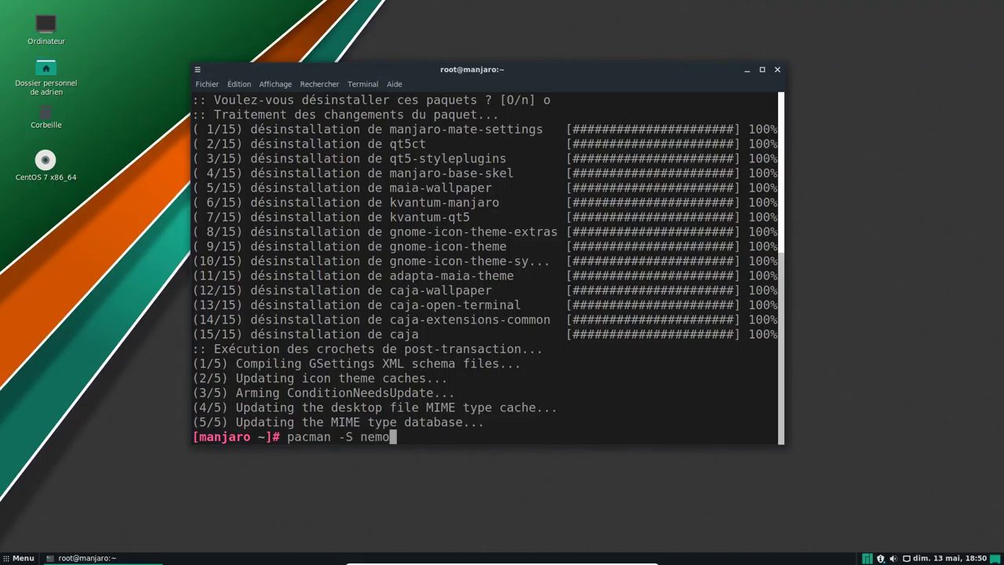
key("Return")
type("o")
key("Return")
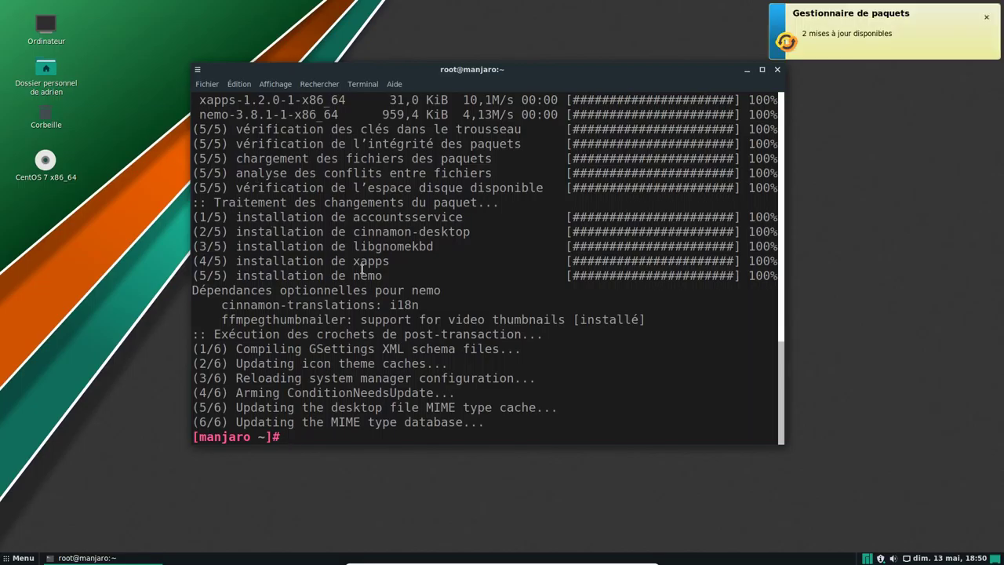
Take the Video4 virtual machine out of full screen and move its window aside to uncover the host desktop's notes
key("Control_R+f")
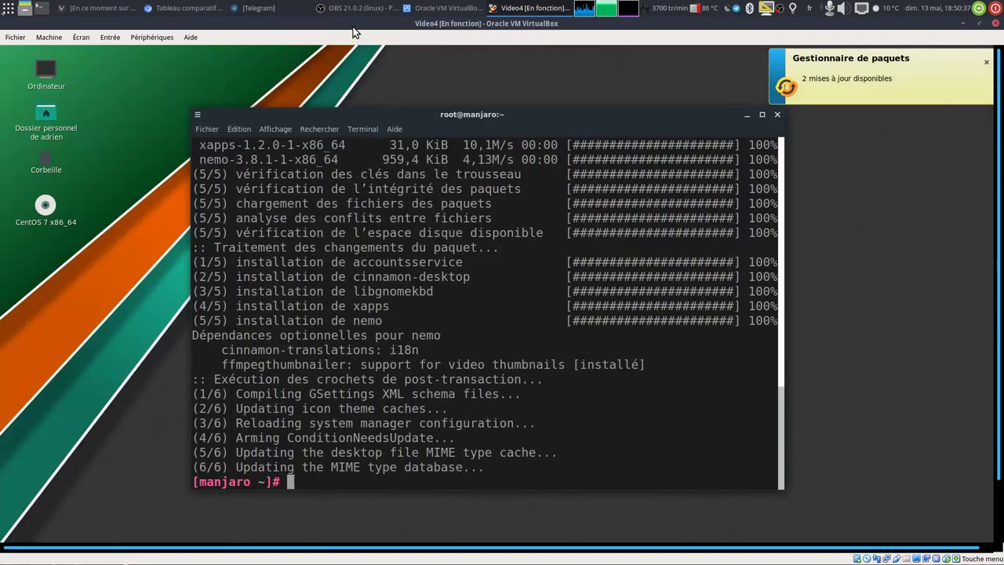
left_click_drag(353, 32, 505, 59)
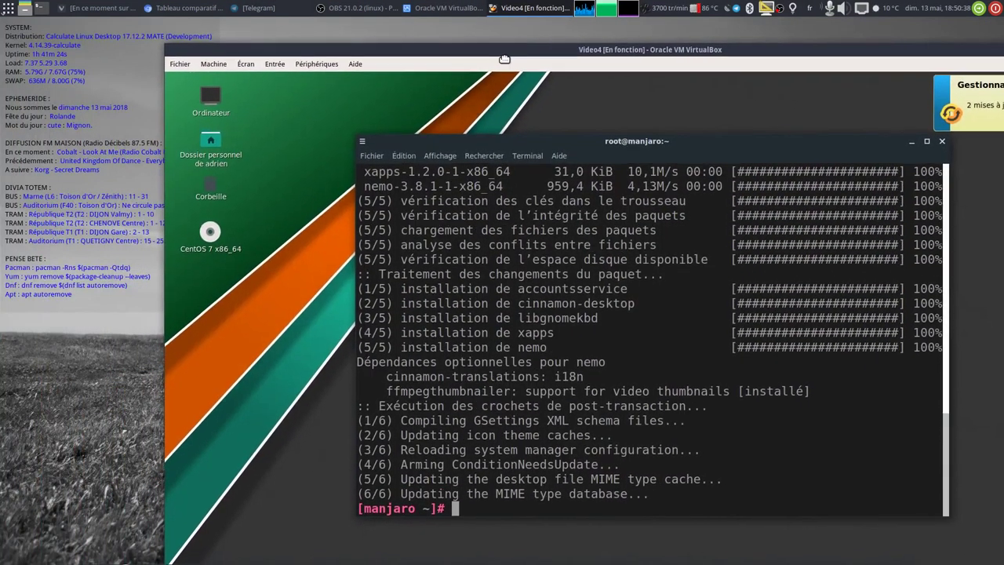
key("alt+F10")
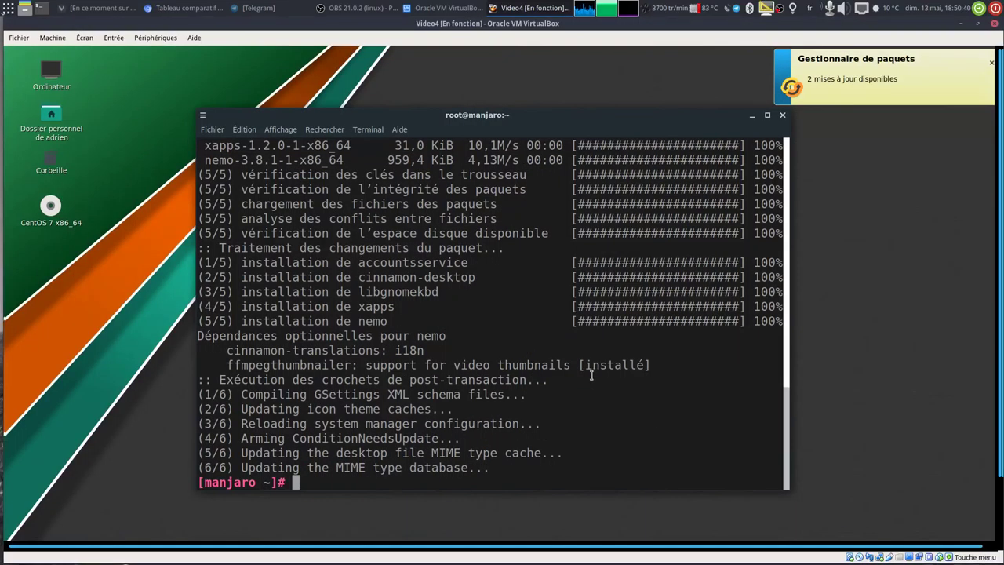
left_click_drag(207, 29, 415, 41)
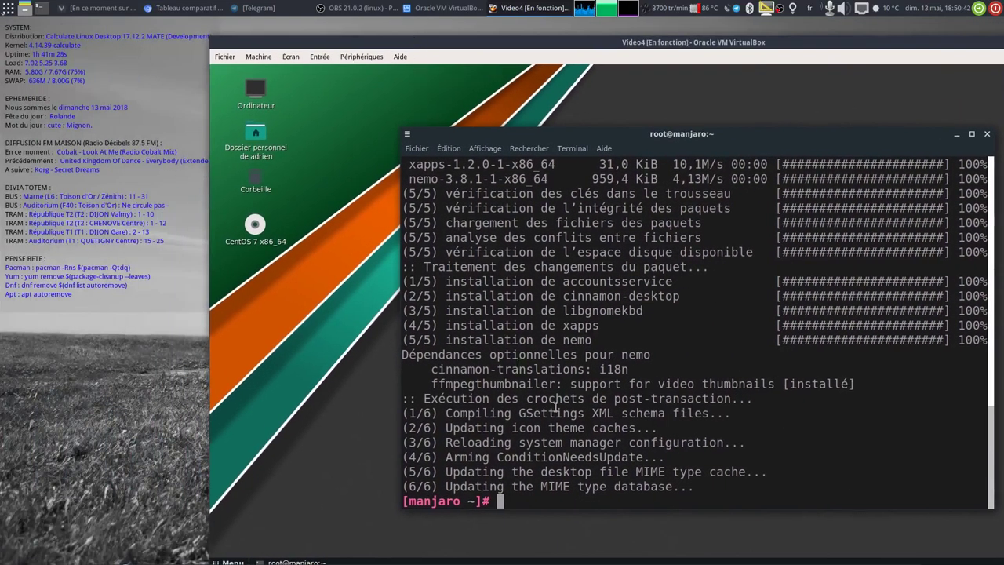
Run pacman -Rns $(pacman -Qtdq) in the root terminal to remove orphaned packages
type("pacman -")
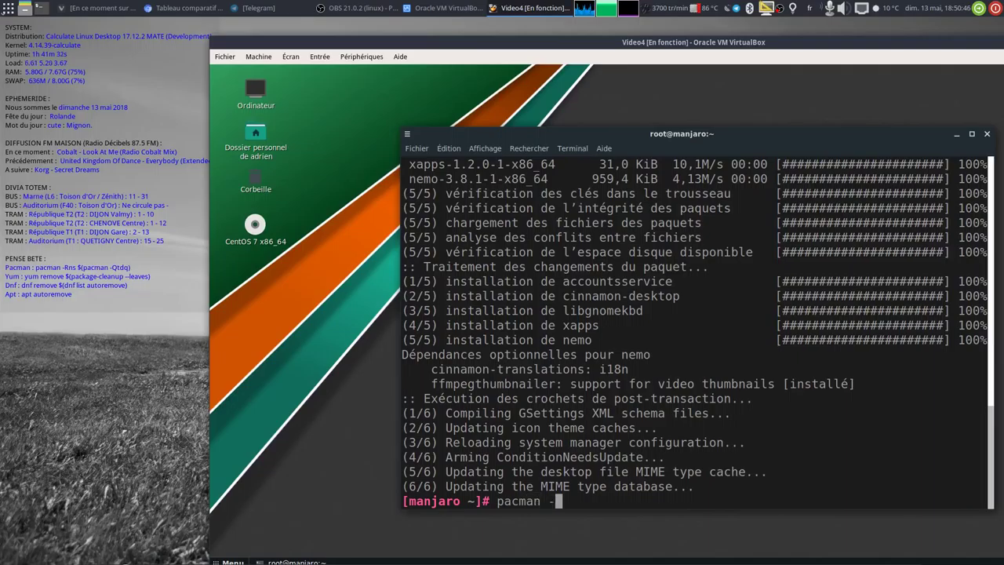
type("Rns $(pac")
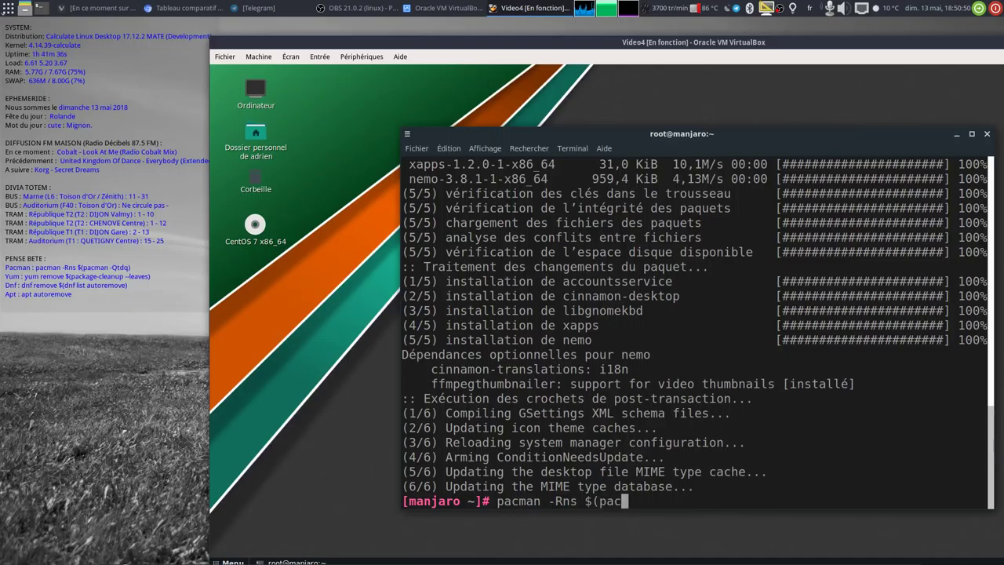
type("man -Qtdq)")
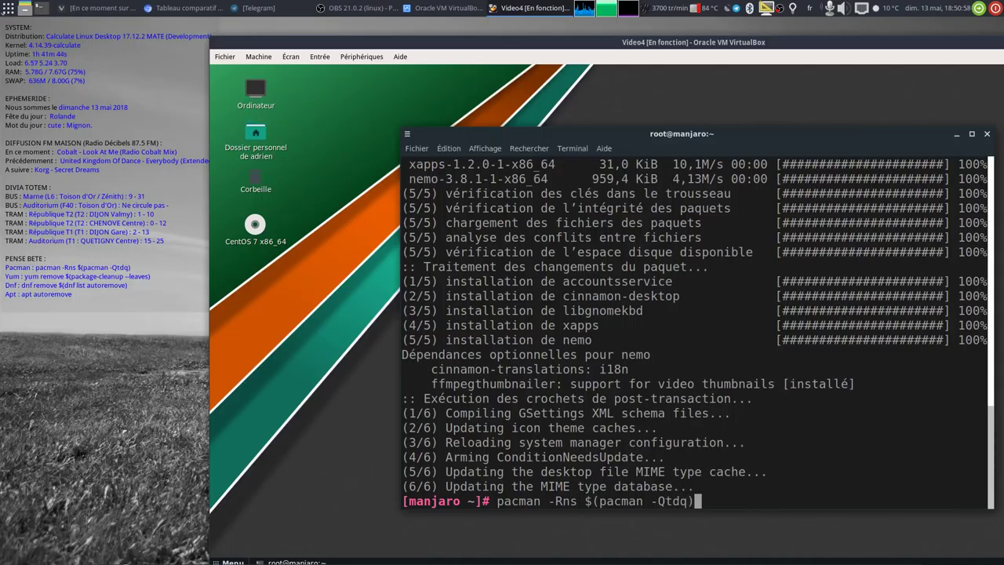
key("Return")
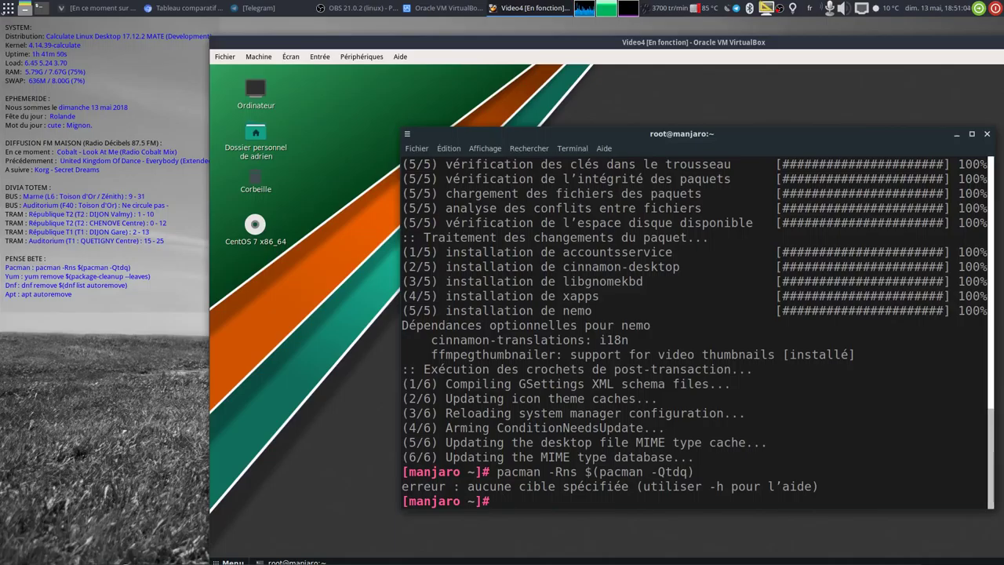
Return the Video4 virtual machine to full screen and launch Firefox in Manjaro
key("Control_R+f")
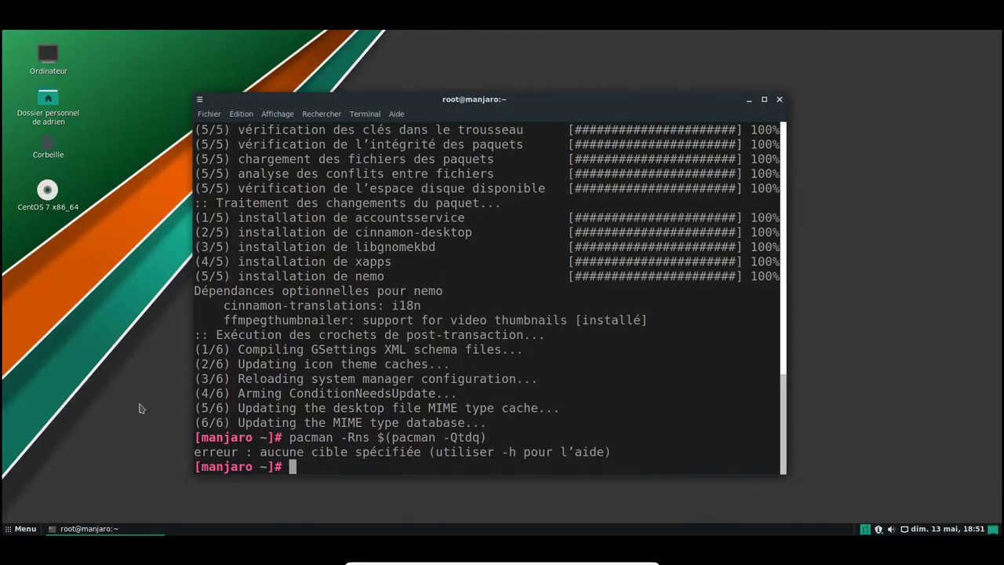
left_click(22, 528)
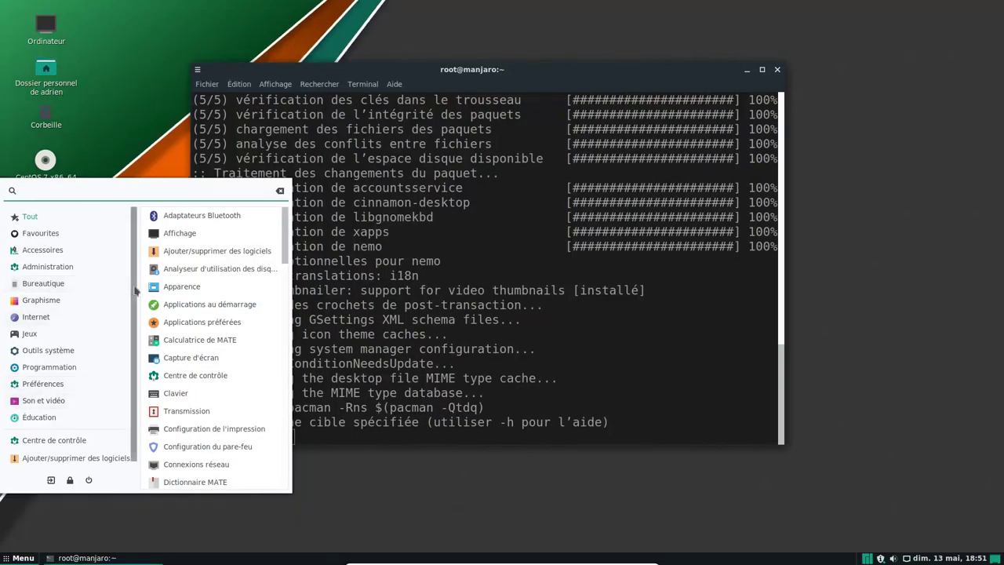
type("firef")
key("Return")
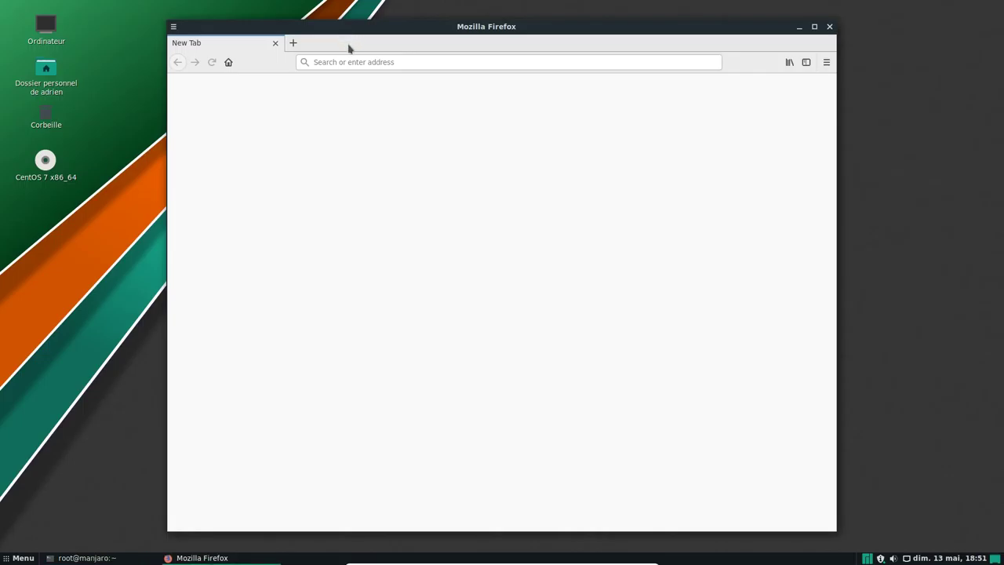
Search the web for "pacman remove orphans"
left_click(400, 63)
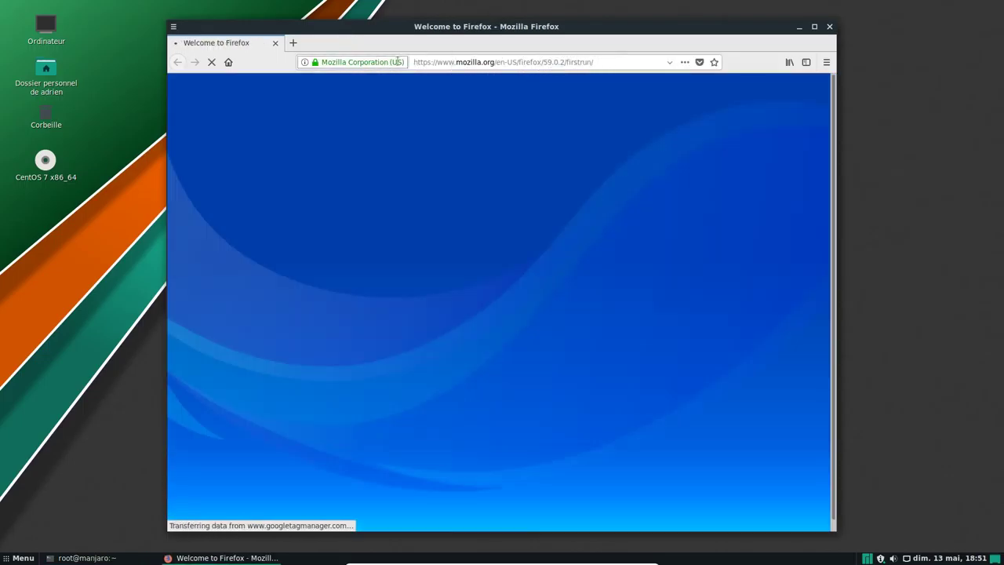
left_click(414, 63)
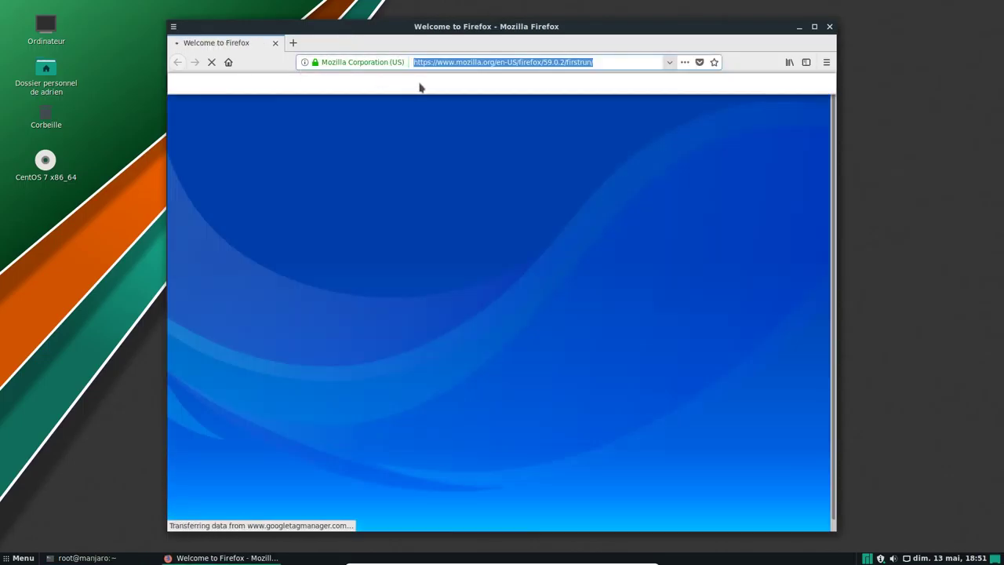
type("pac")
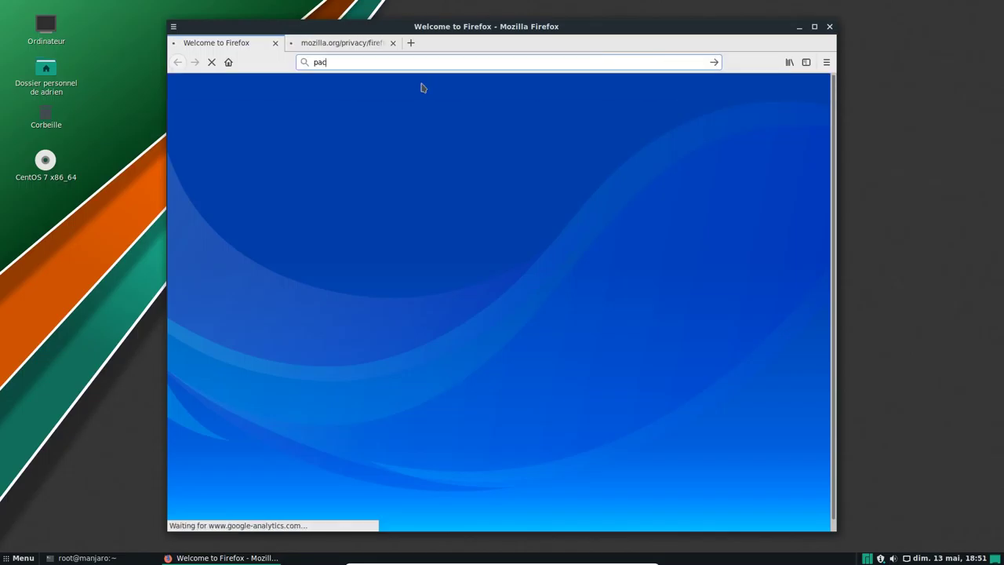
type("man remove orphans")
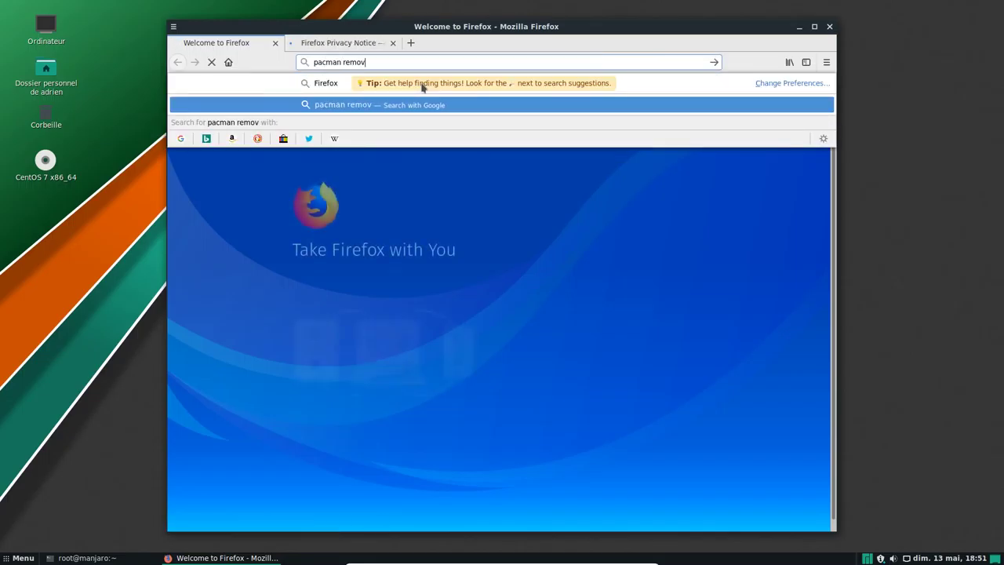
key("Return")
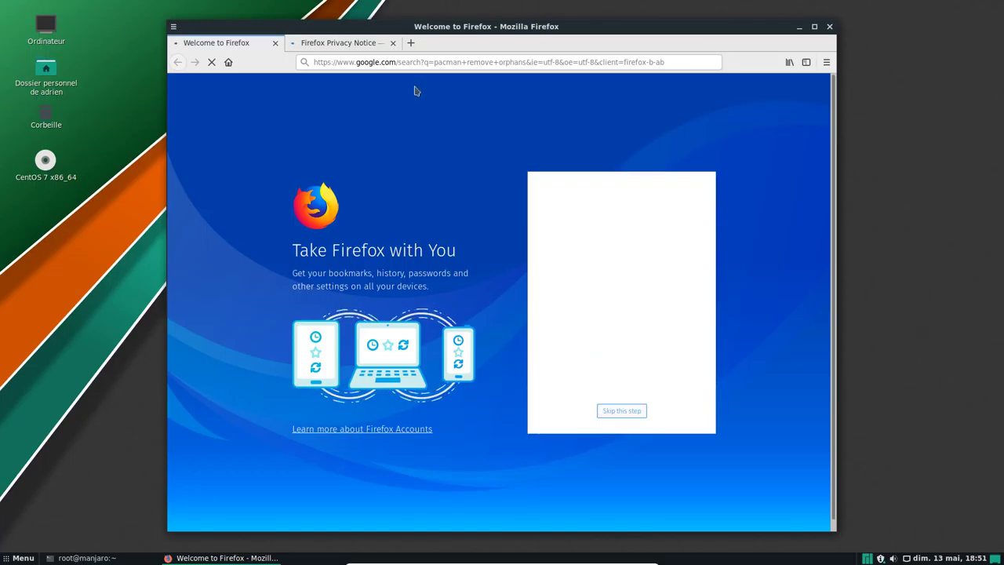
Close the Firefox privacy notice, open ArchWiki's section on removing unused packages (orphans), and copy the command pacman -Rns $(pacman -Qtdq)
left_click(393, 43)
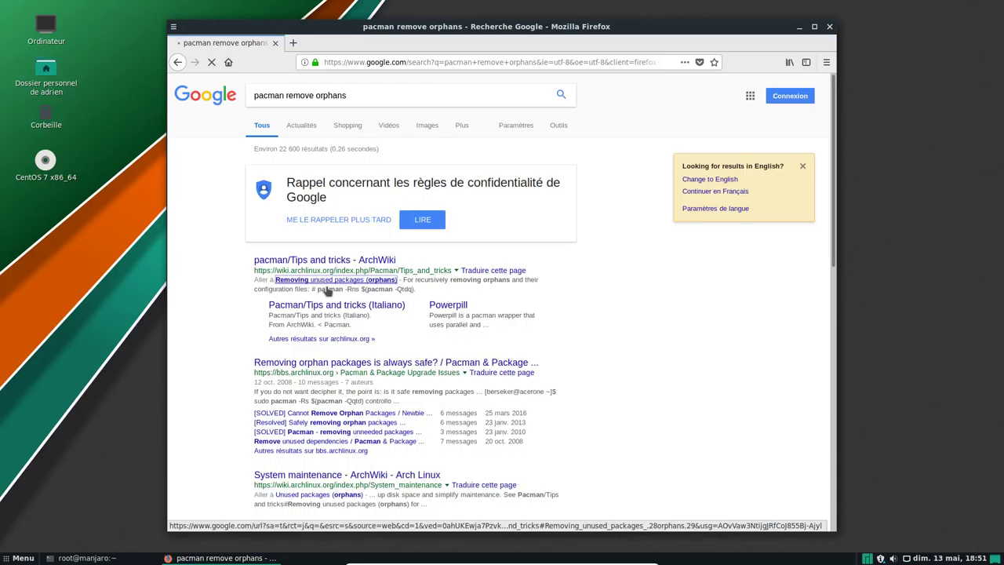
left_click(318, 282)
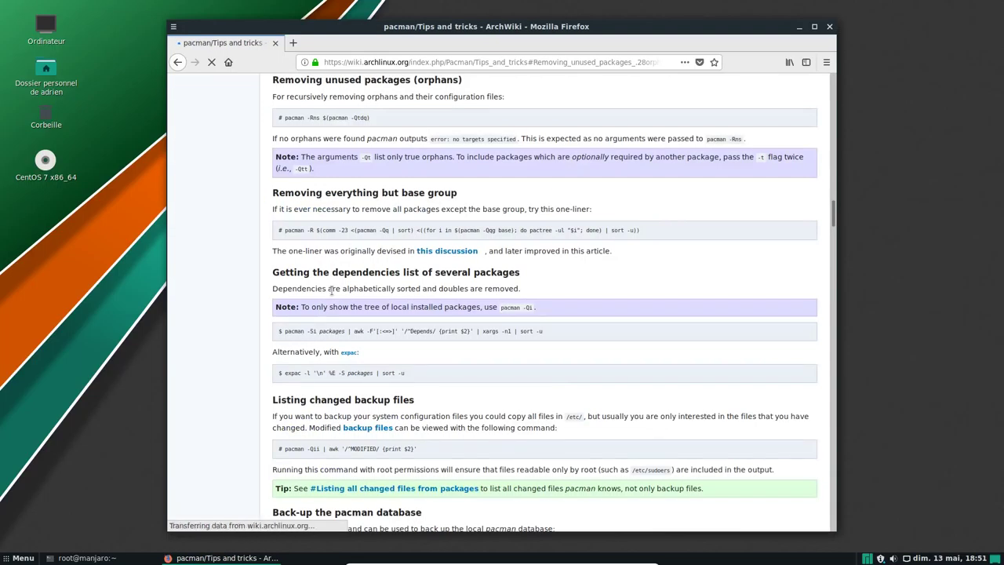
left_click_drag(284, 117, 371, 119)
key("super+c")
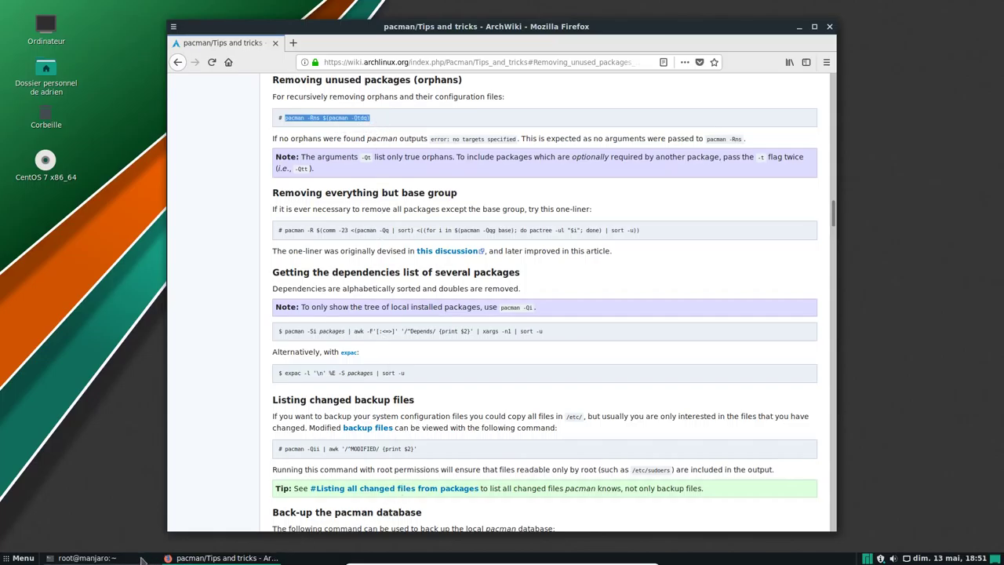
Run the copied ArchWiki orphan-removal command in the root terminal
left_click(83, 558)
middle_click(454, 219)
key("Return")
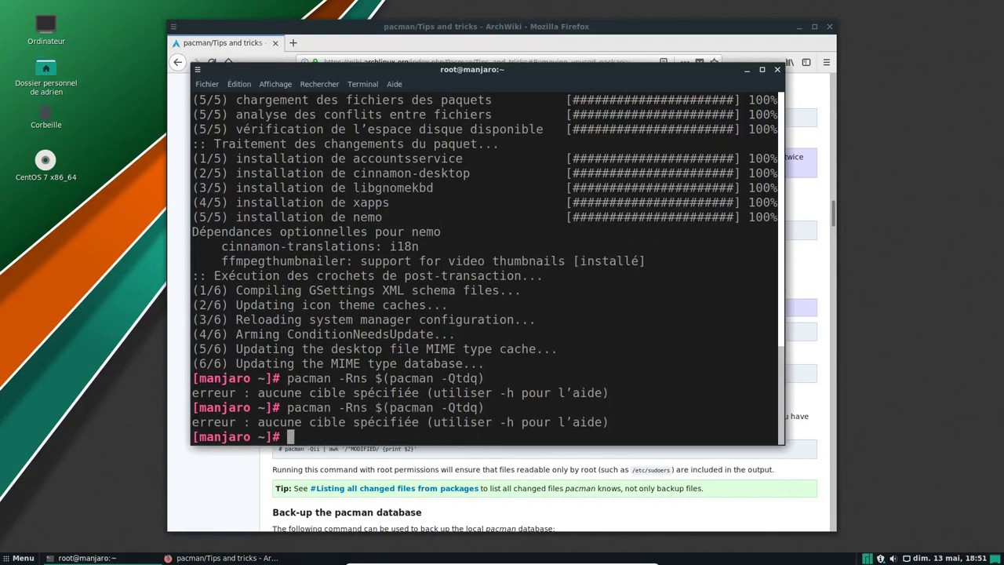
double_click(423, 99)
left_click_drag(519, 146, 328, 81)
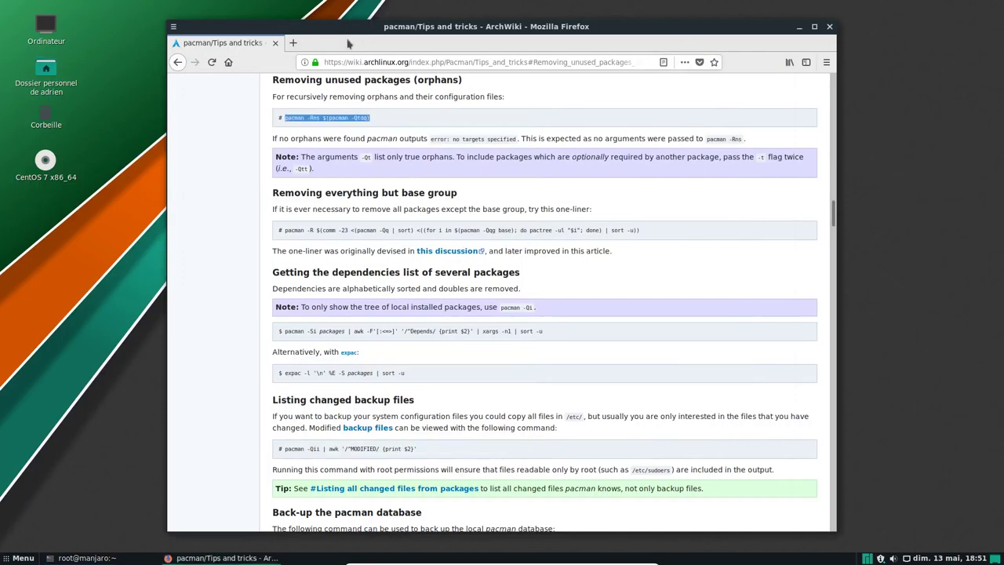
left_click(353, 32)
left_click(110, 559)
left_click(110, 559)
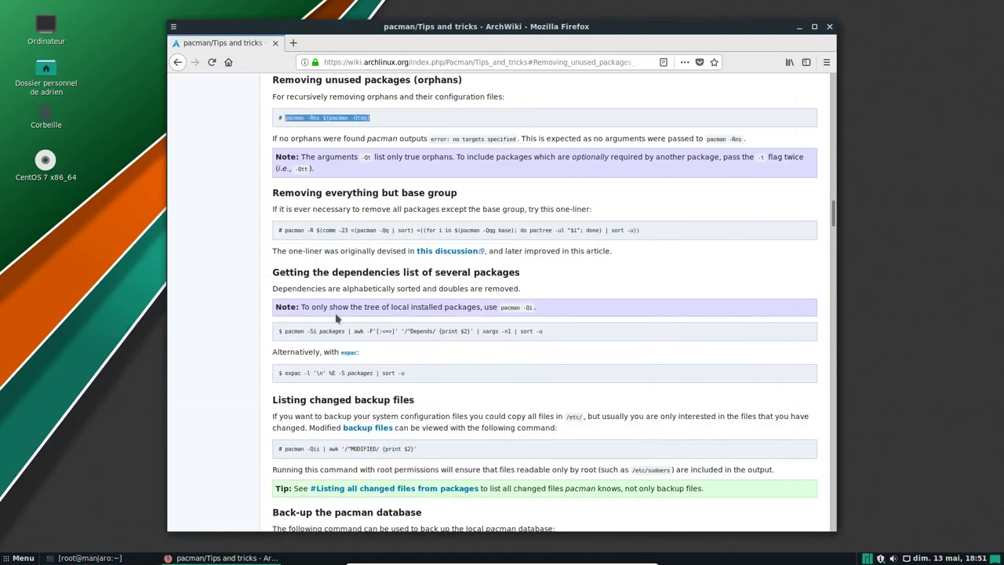
List the orphaned packages by running pacman -Qtdq in the root terminal, and close Firefox
left_click(88, 558)
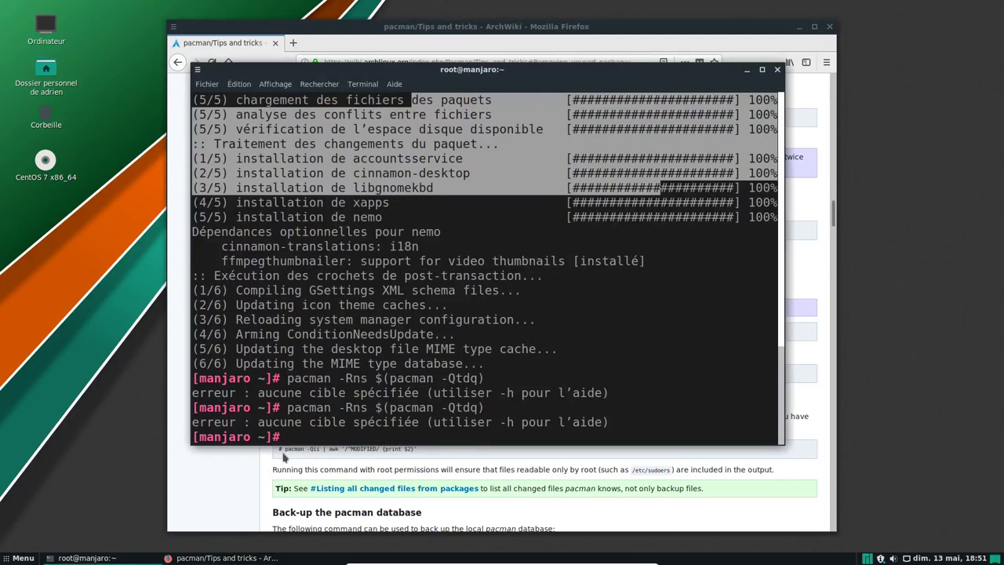
middle_click(290, 437)
key("BackSpace")
key("Home")
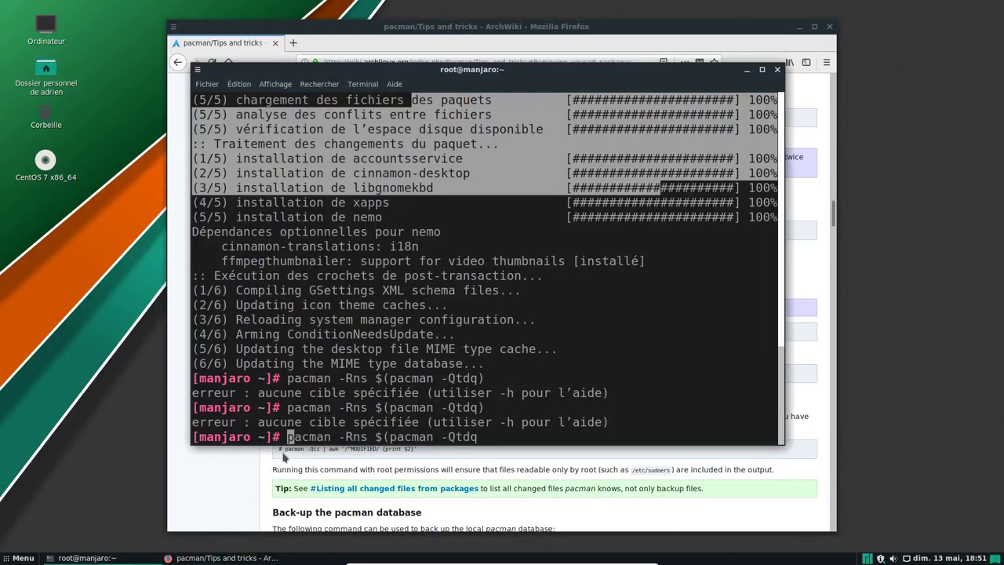
key("Delete")
key("Delete")
key("Delete")
key("Delete")
key("Delete")
key("Delete")
key("Delete")
key("Delete")
key("Delete")
key("Delete")
key("Delete")
key("Delete")
key("Delete")
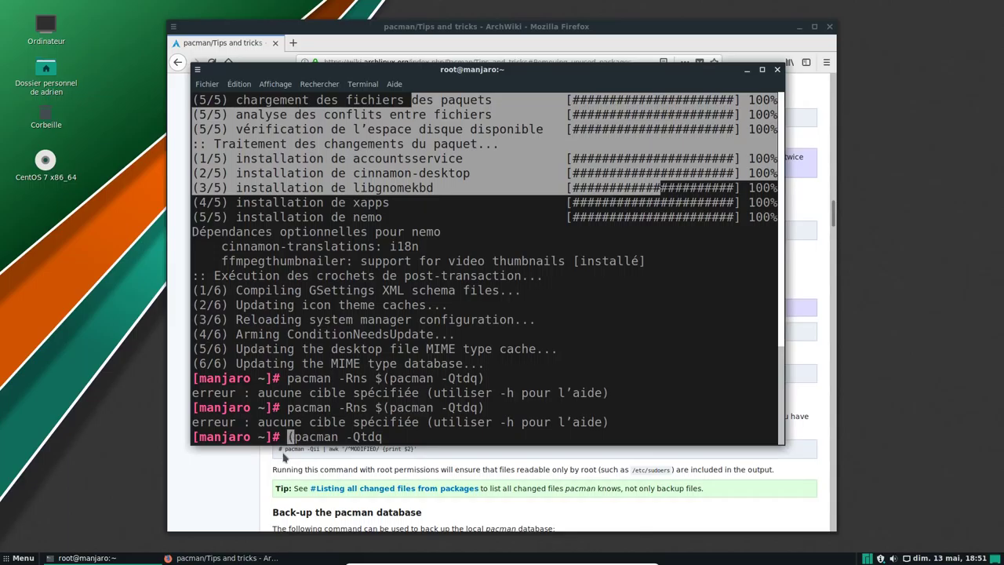
key("Delete")
key("Return")
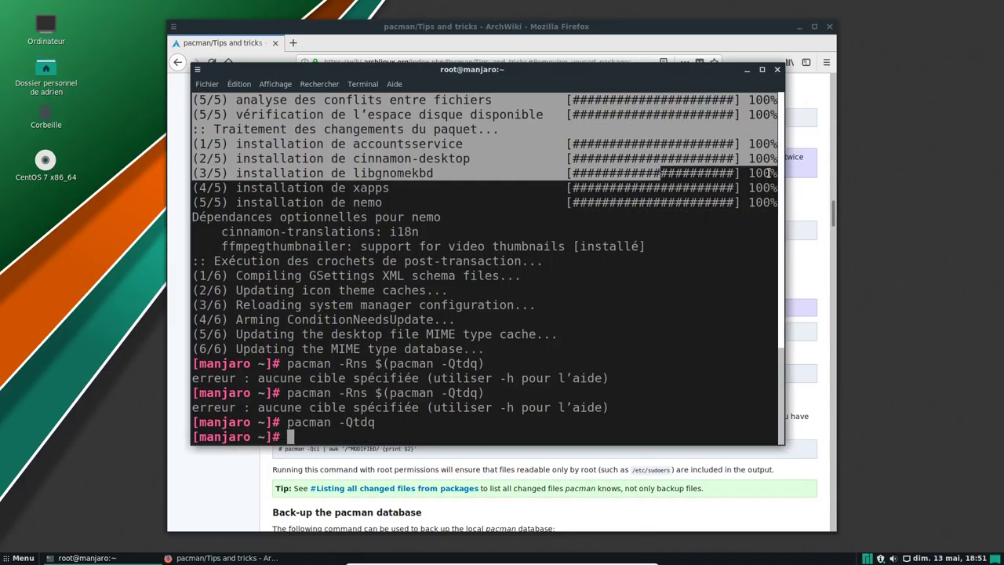
left_click(829, 25)
left_click(522, 222)
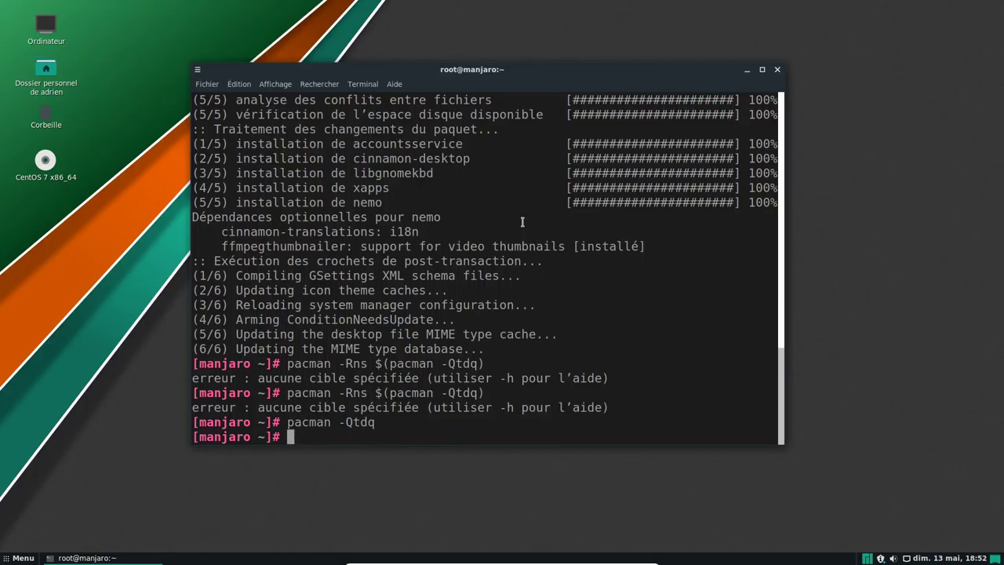
Try pacman -Syyua, correct it to pacman -Syyu for a full system upgrade, and confirm the installation with o
type("pacman -Syyua")
key("Return")
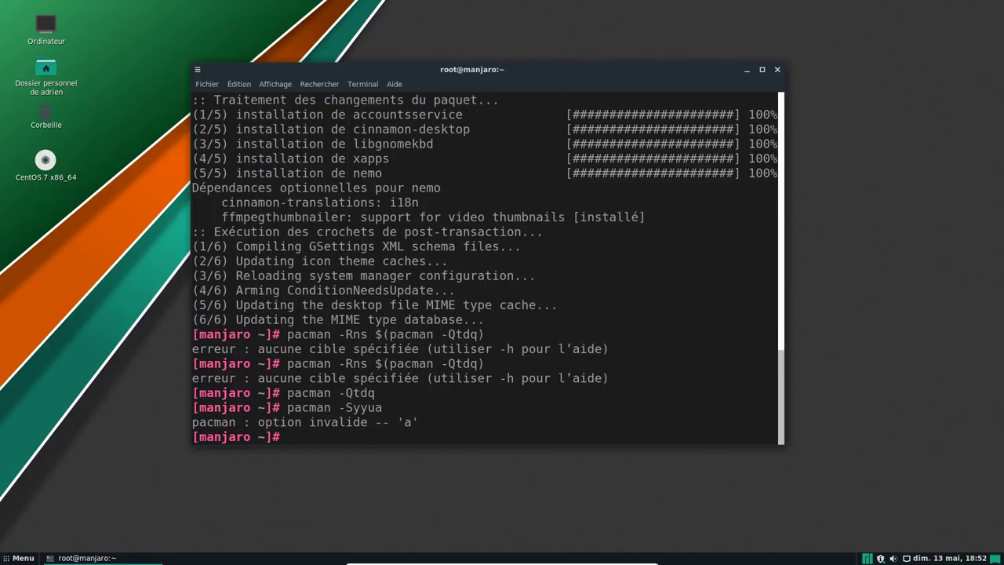
key("Up")
key("BackSpace")
key("Return")
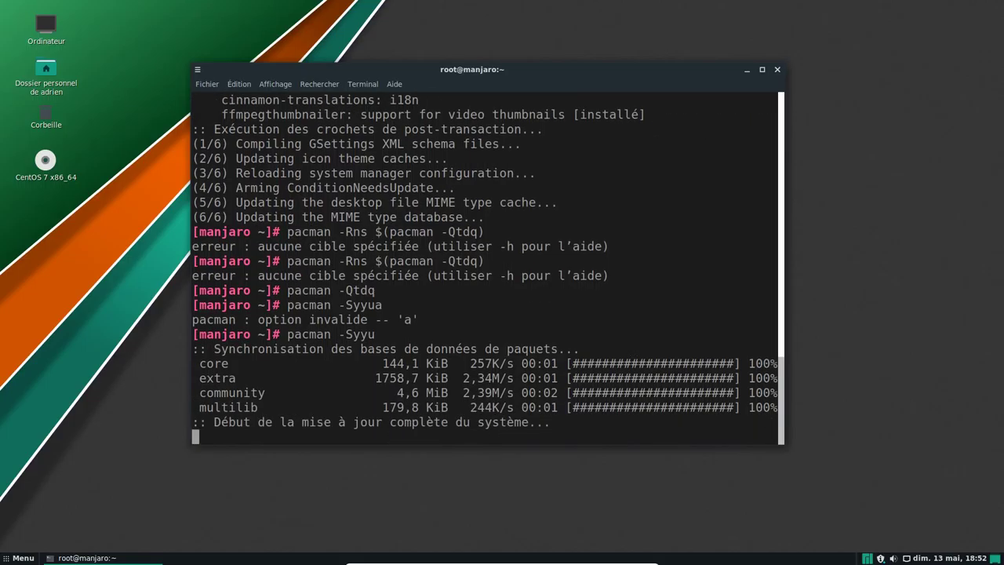
type("o")
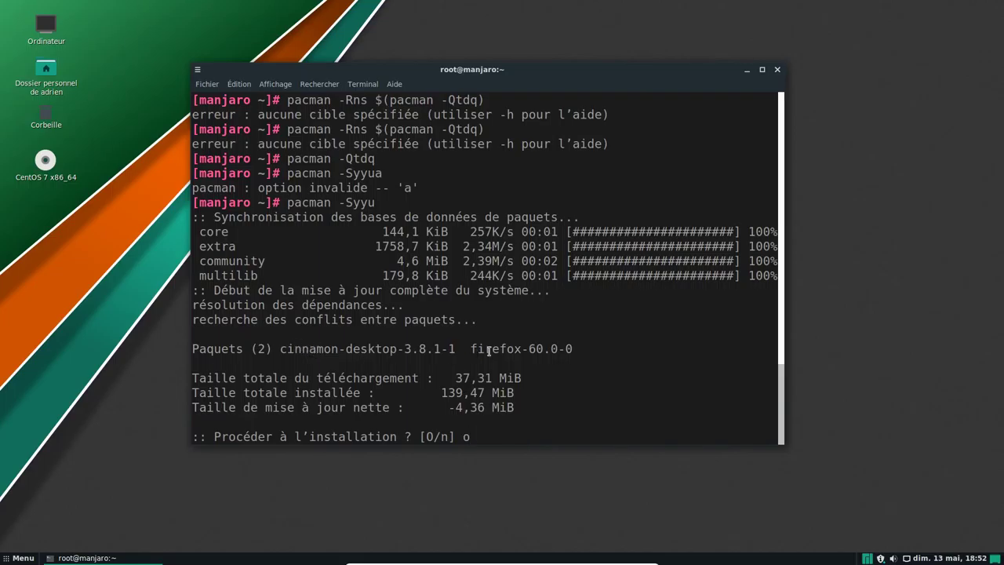
key("Return")
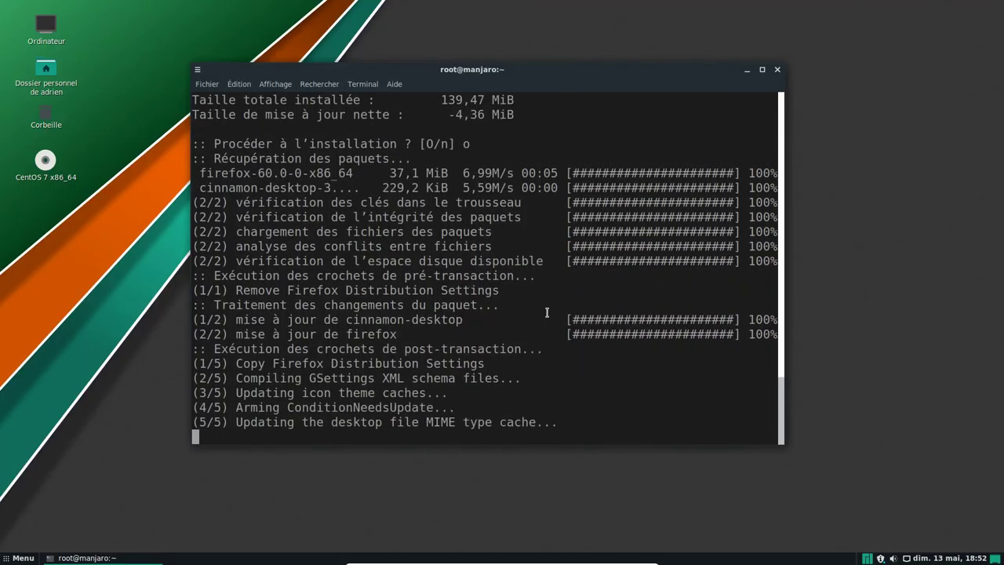
Reboot Manjaro from the root terminal with the reboot command
type("reboot")
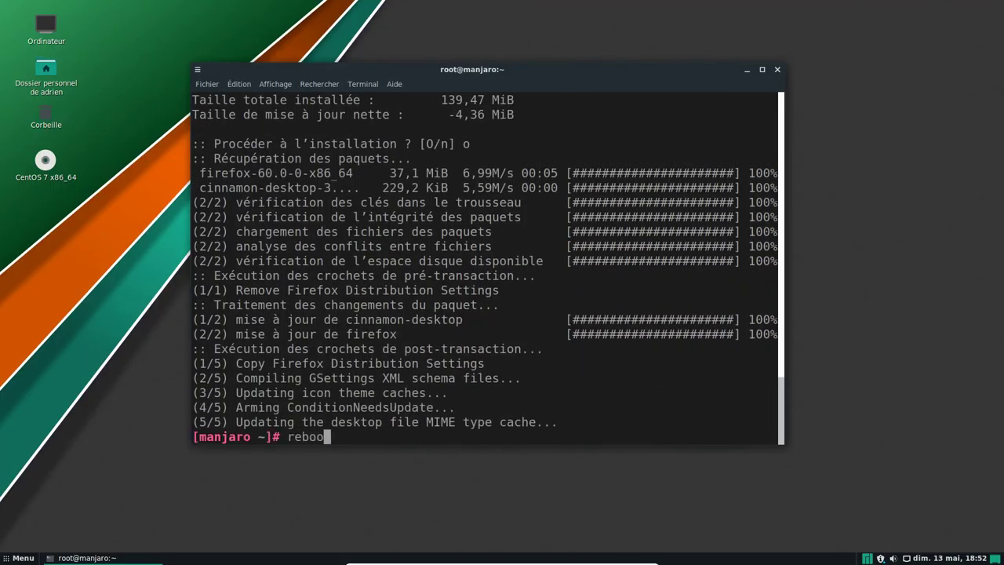
key("Return")
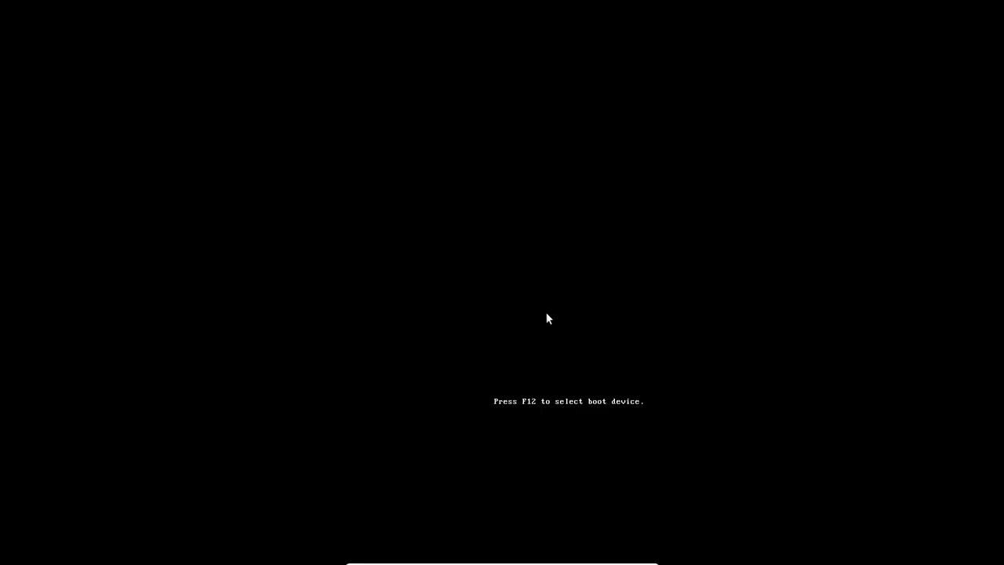
key("Return")
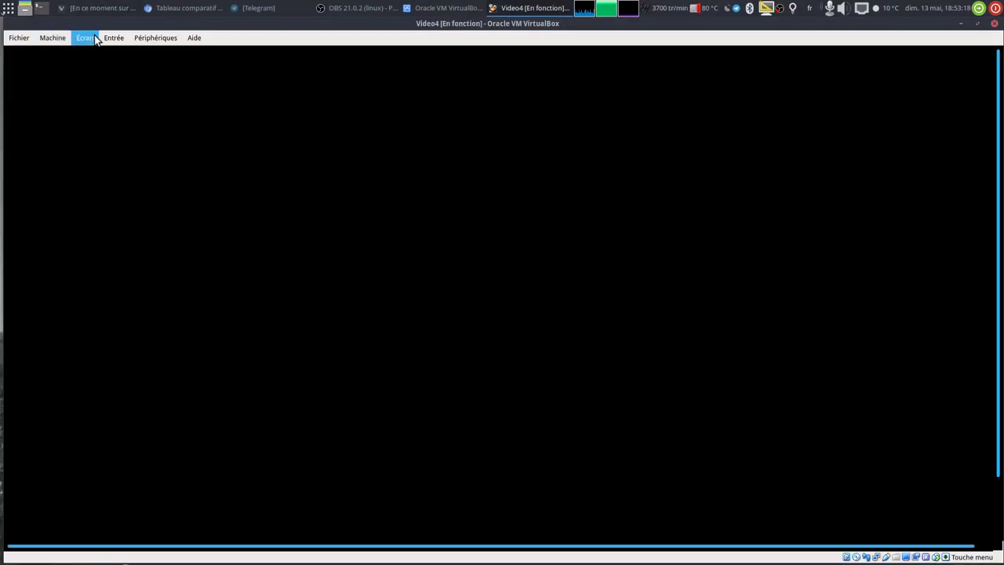
Force a restart of the Video4 virtual machine from VirtualBox and boot Manjaro to its login screen
left_click(87, 37)
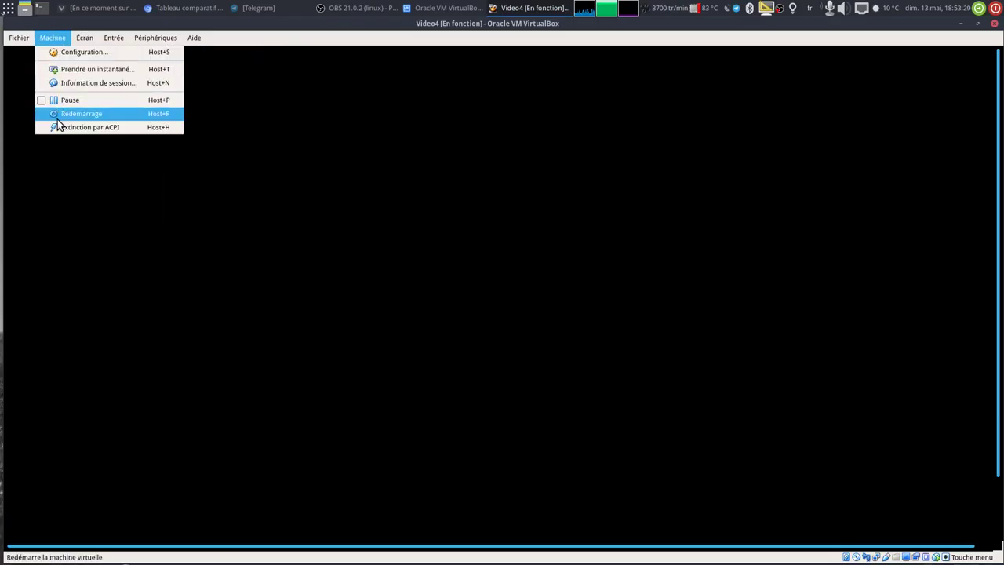
left_click(57, 116)
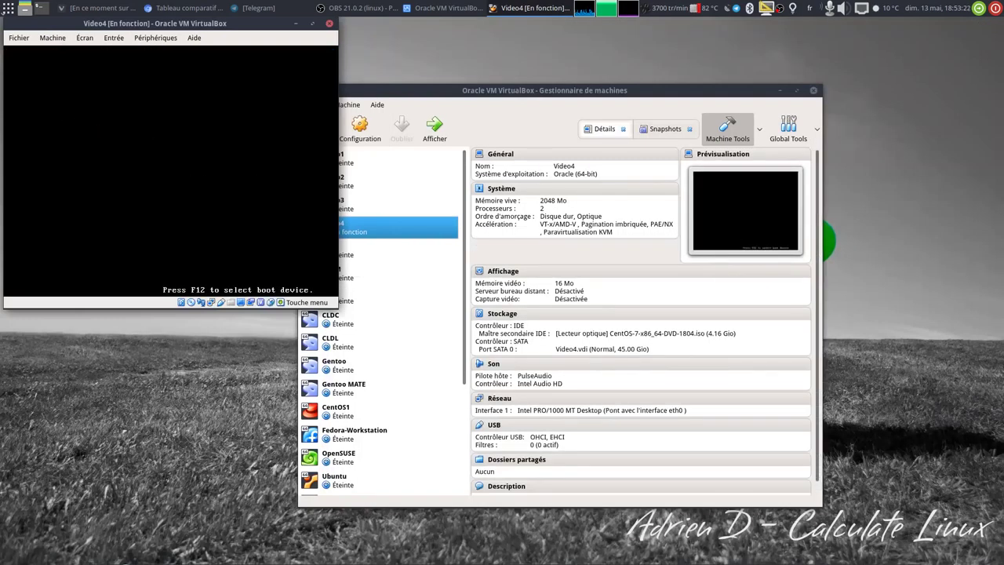
key("Return")
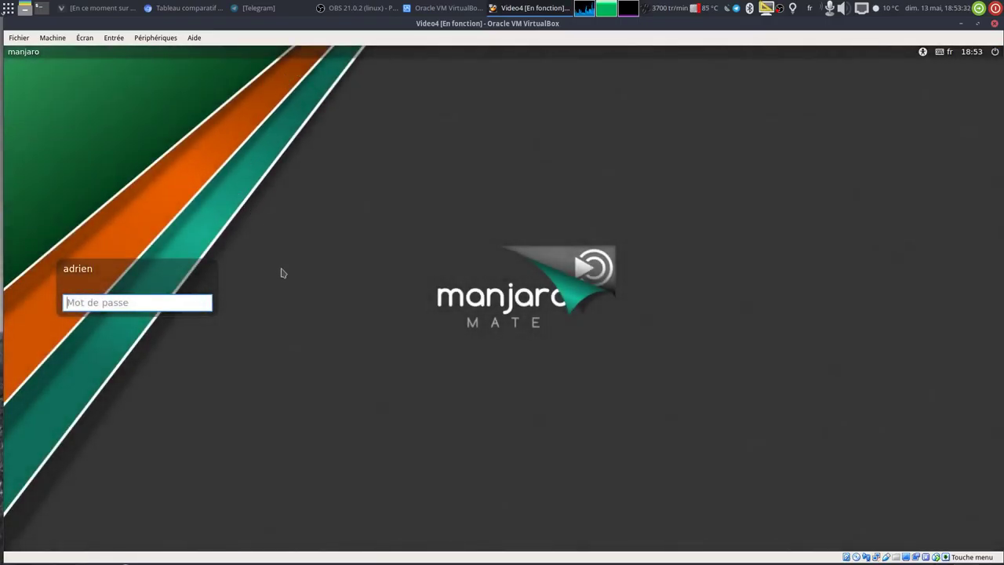
Put the virtual machine in full screen and log in to the MATE session with the account password
key("Menu+f")
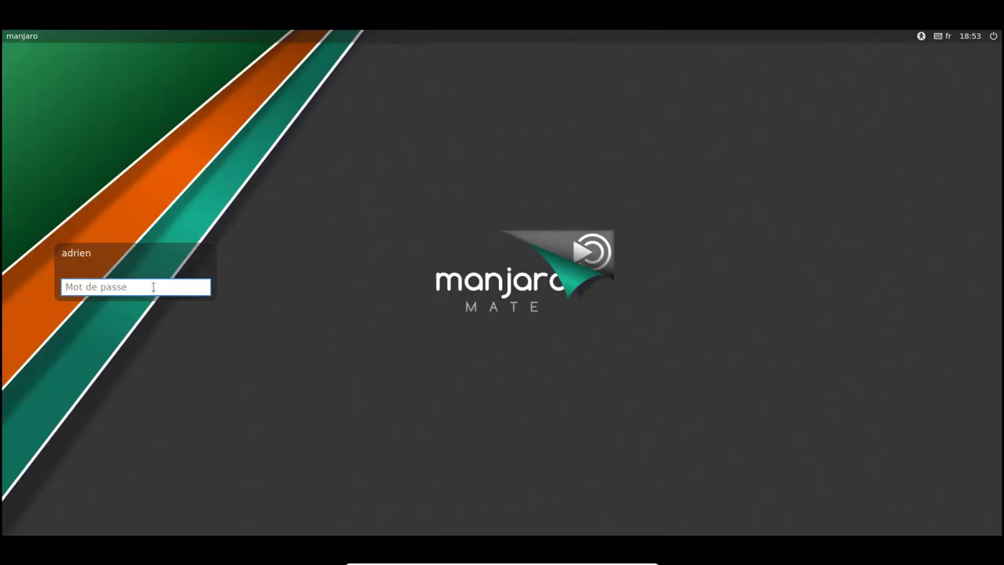
type("************")
key("Return")
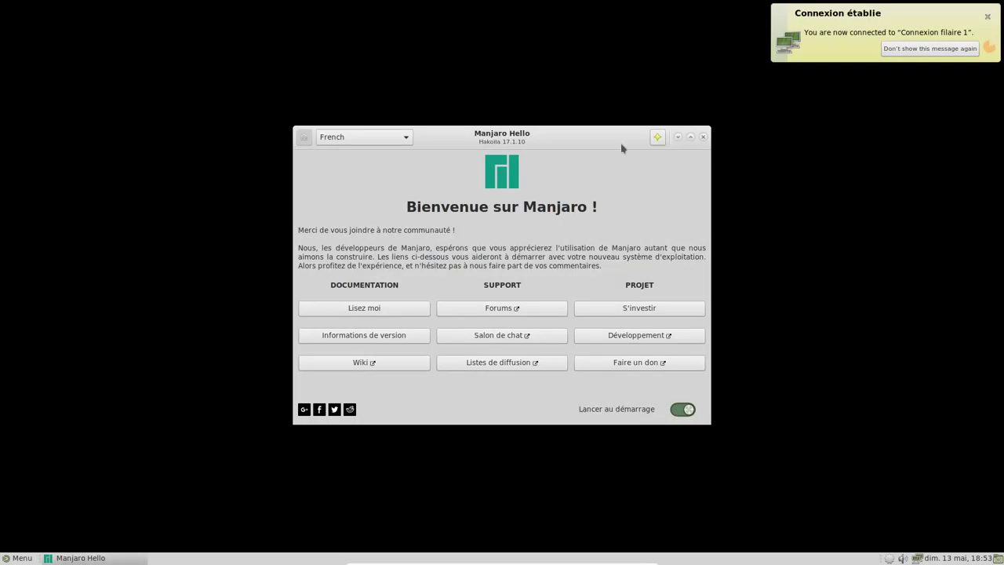
Close the Manjaro Hello welcome window to clear the desktop
left_click(703, 137)
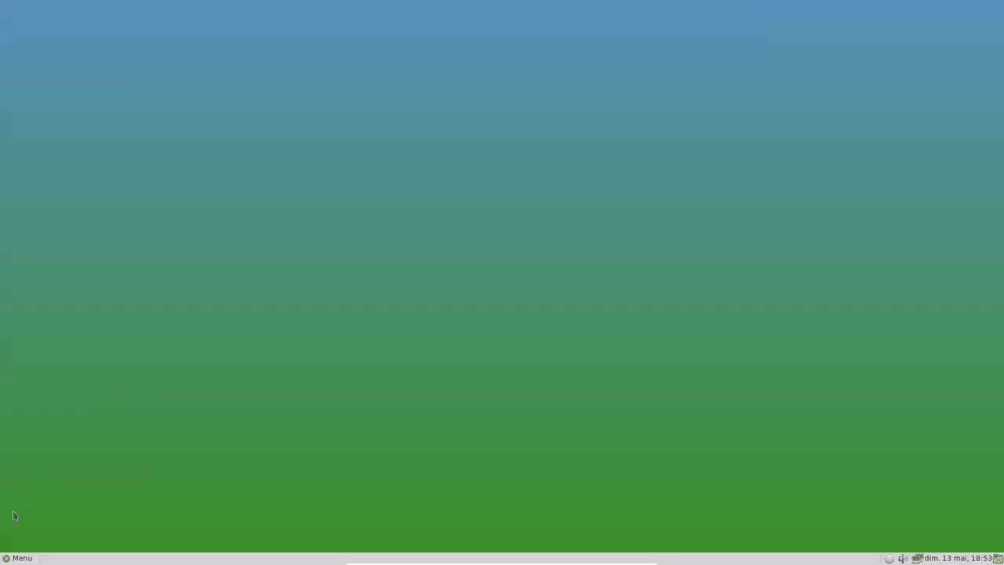
left_click(16, 557)
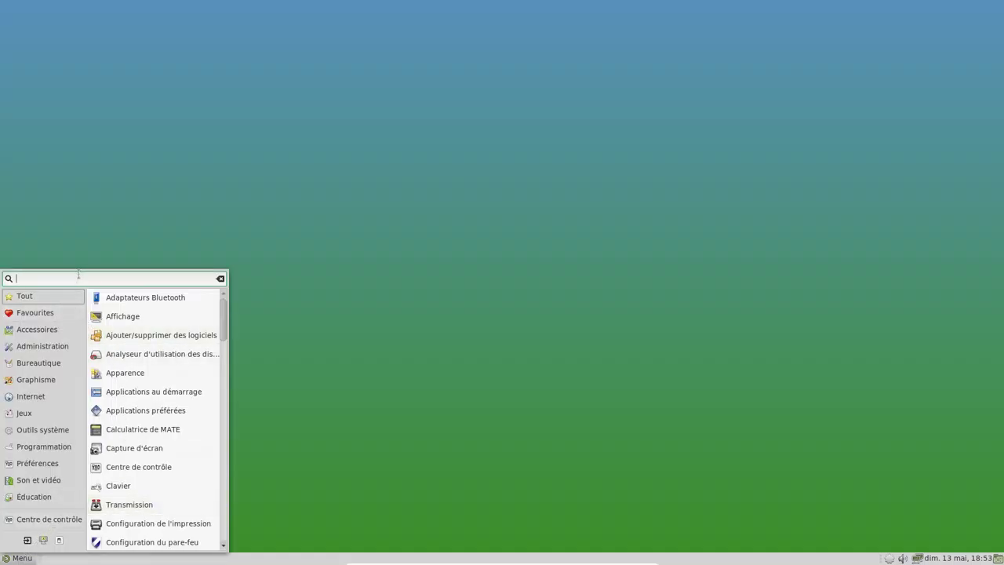
left_click(355, 270)
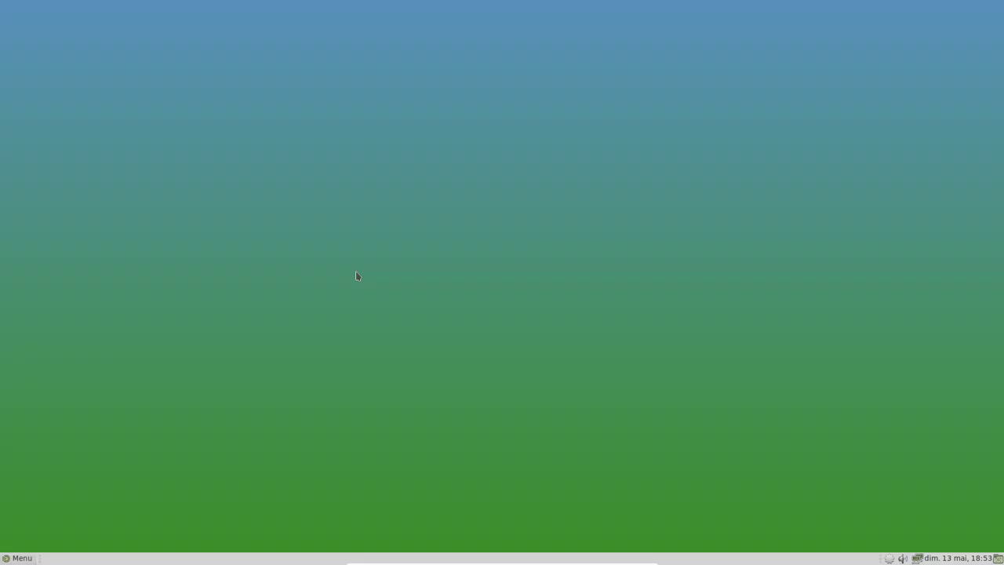
Open the user's home folder in the default file manager by running its file:///home/ address as an application command
key("alt+F2")
type("f")
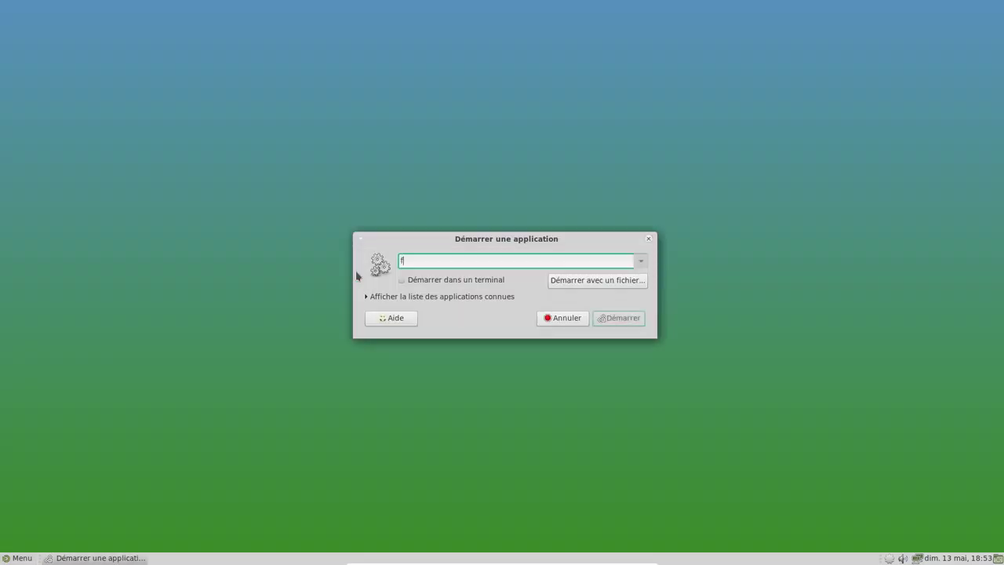
type("ile:///home/adrien")
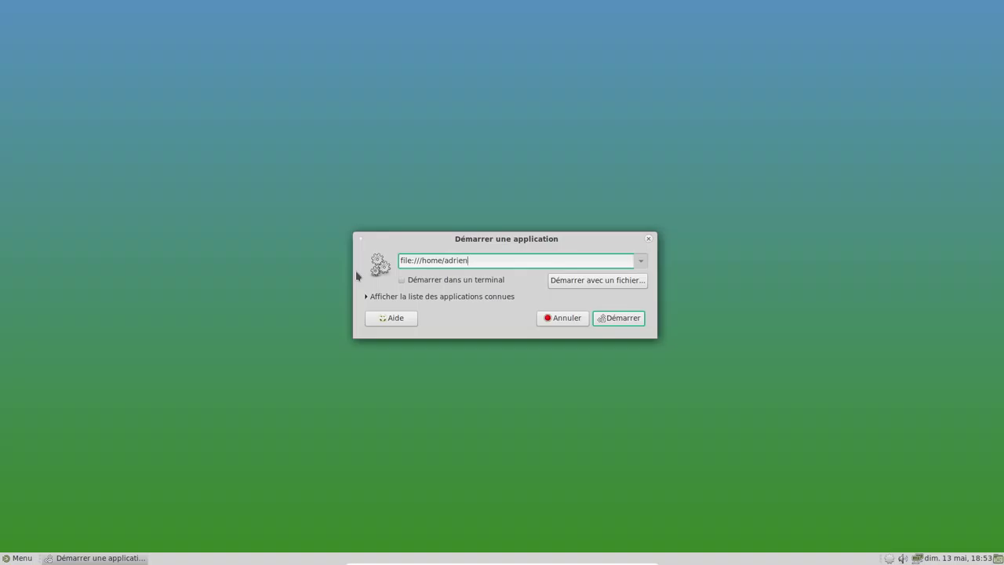
key("Return")
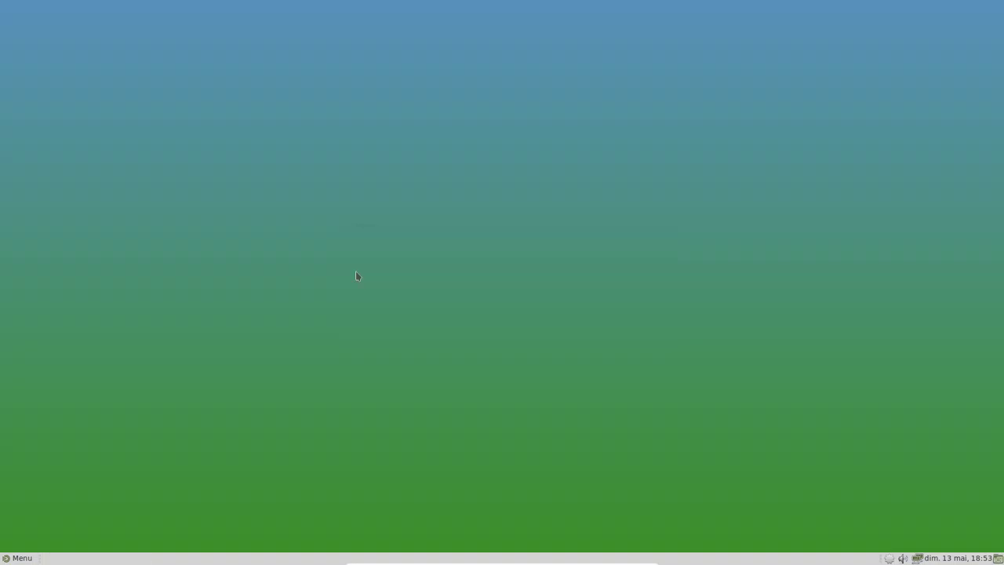
Check the file manager's name and version in its About information, and close that dialog
left_click(427, 145)
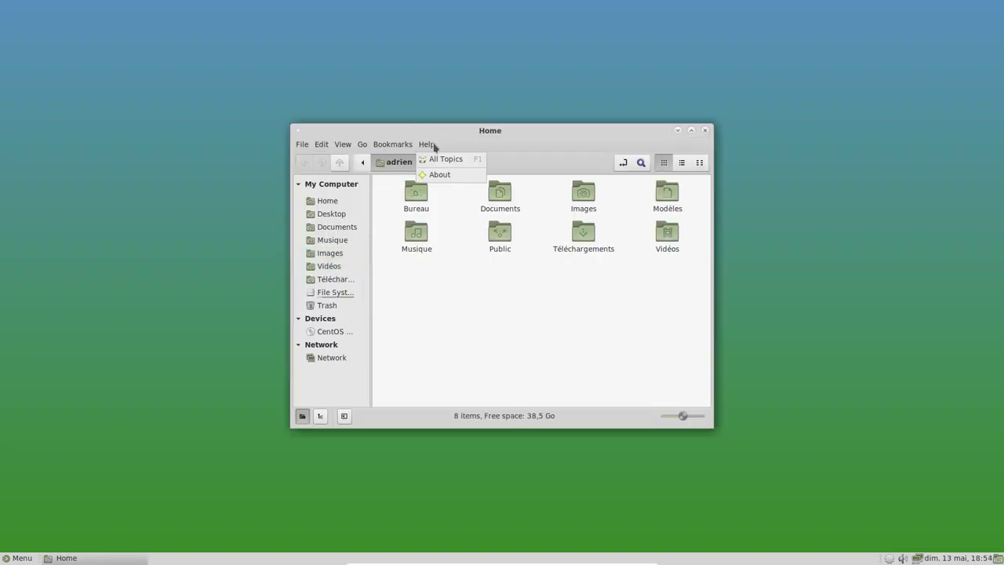
left_click(443, 175)
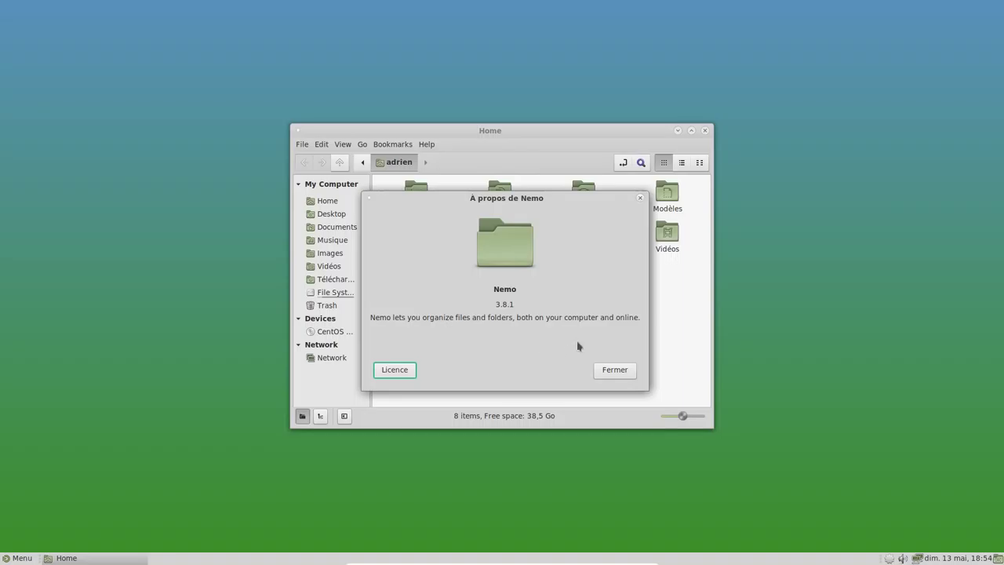
left_click(614, 369)
Reposition the Home window, look over its File and Bookmarks commands, and close the window
left_click_drag(525, 160, 480, 97)
left_click(259, 105)
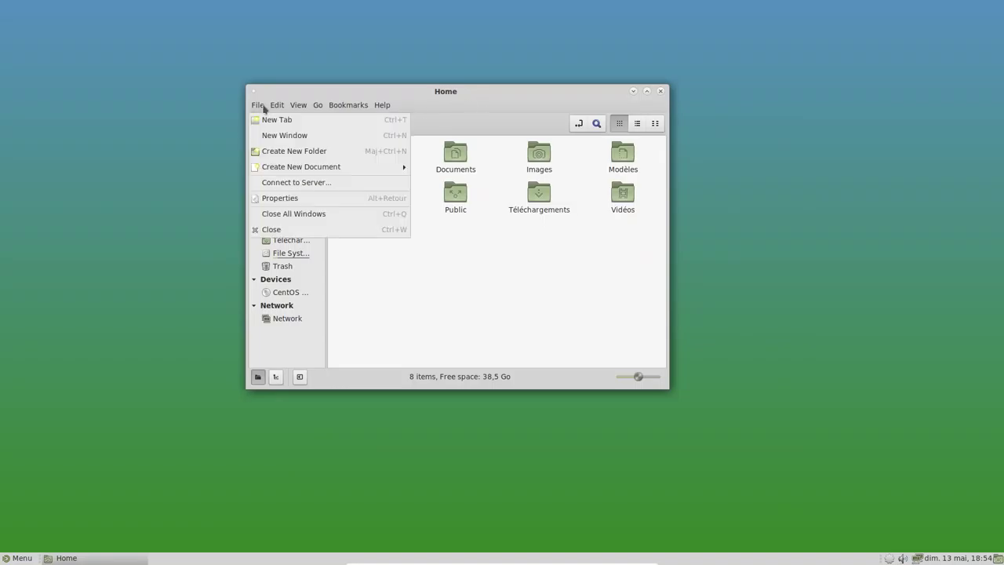
left_click(260, 105)
left_click(388, 107)
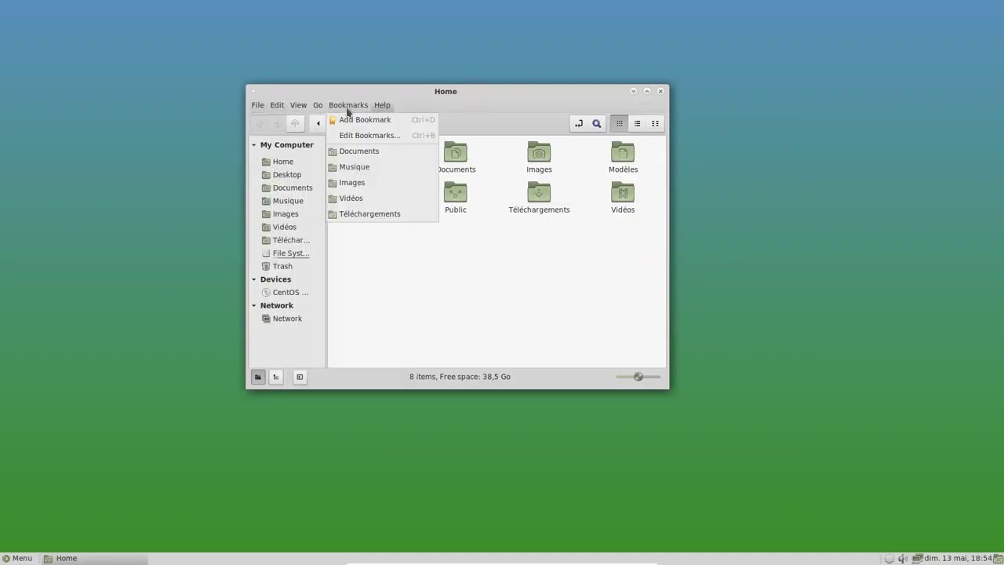
mouse_move(257, 105)
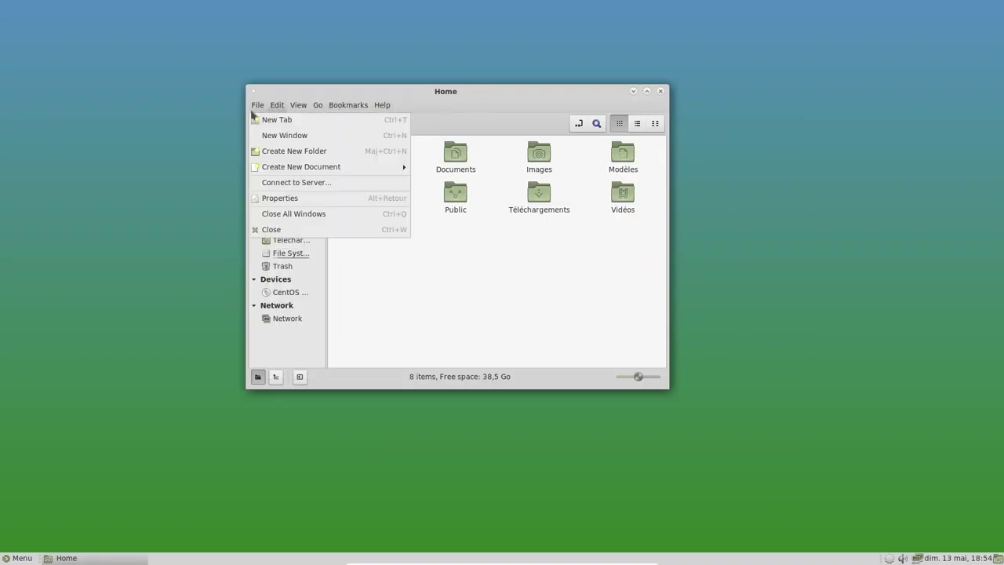
left_click(275, 230)
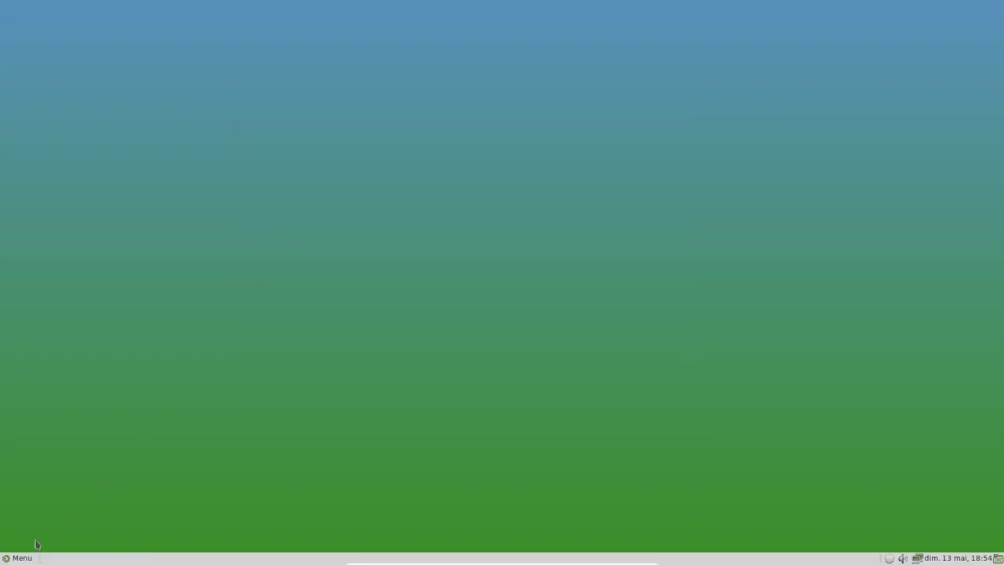
Bring up the shutdown dialog for the Manjaro virtual machine
left_click(15, 558)
left_click(58, 539)
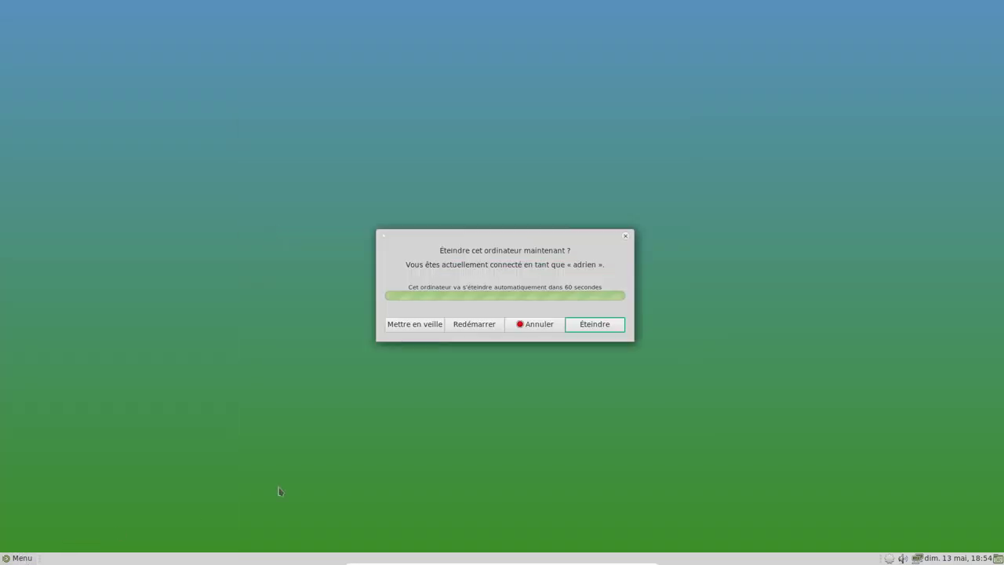